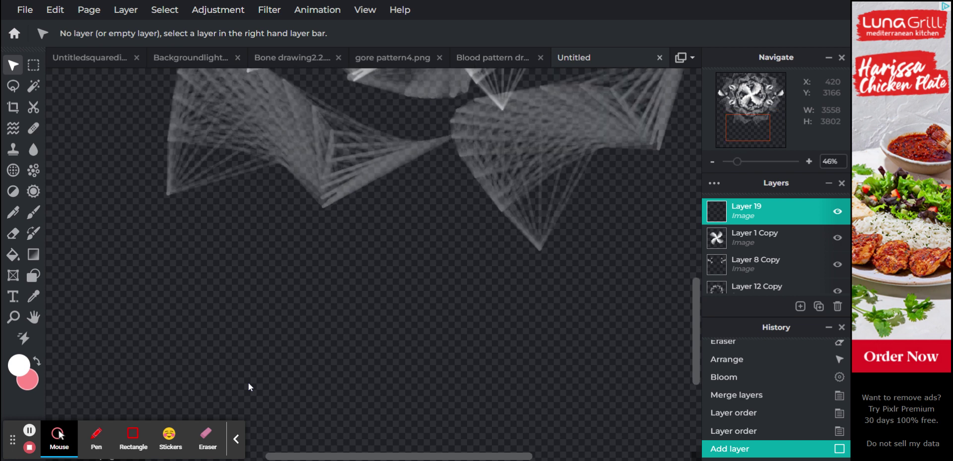
Draw two white fan shapes side by side in the empty area below the pattern using the Trail pen.
click(13, 213)
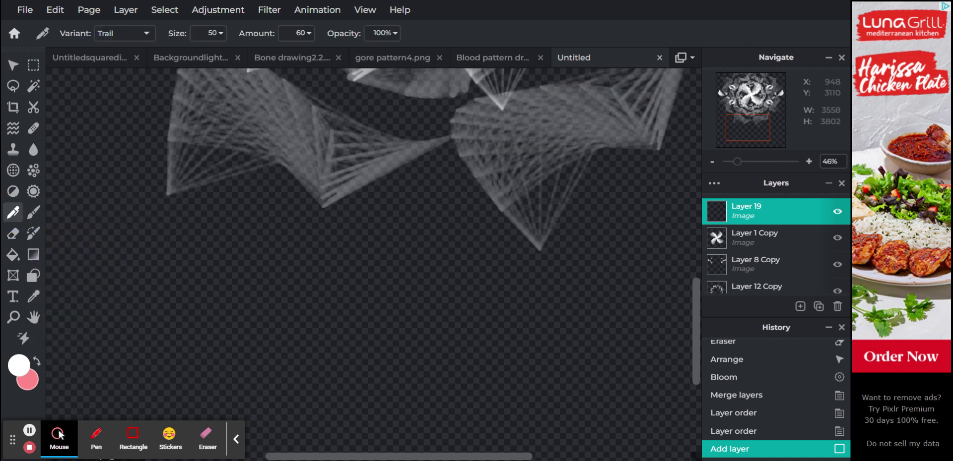
mouse_move(171, 341)
mouse_down()
mouse_move(179, 287)
mouse_move(217, 252)
mouse_move(240, 246)
mouse_move(291, 262)
mouse_move(301, 343)
mouse_move(338, 356)
mouse_move(398, 331)
mouse_up()
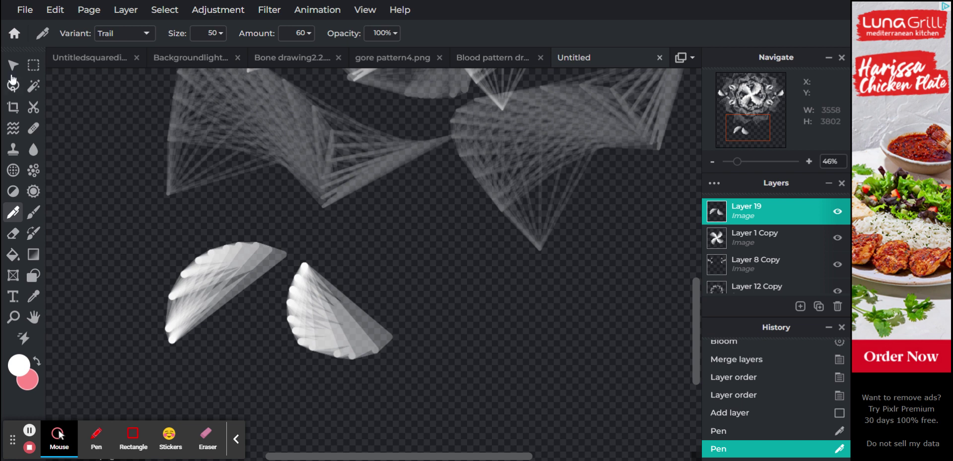
Select only the second fan with a freehand lasso outline.
click(11, 65)
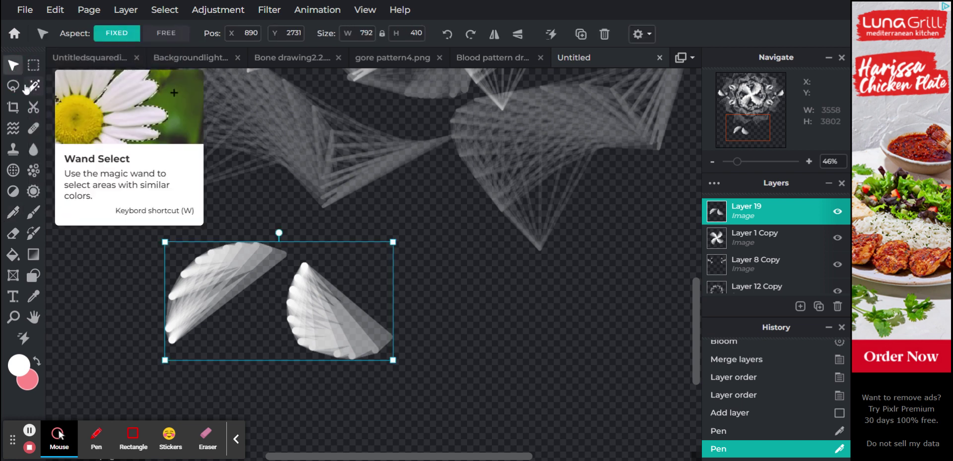
click(33, 65)
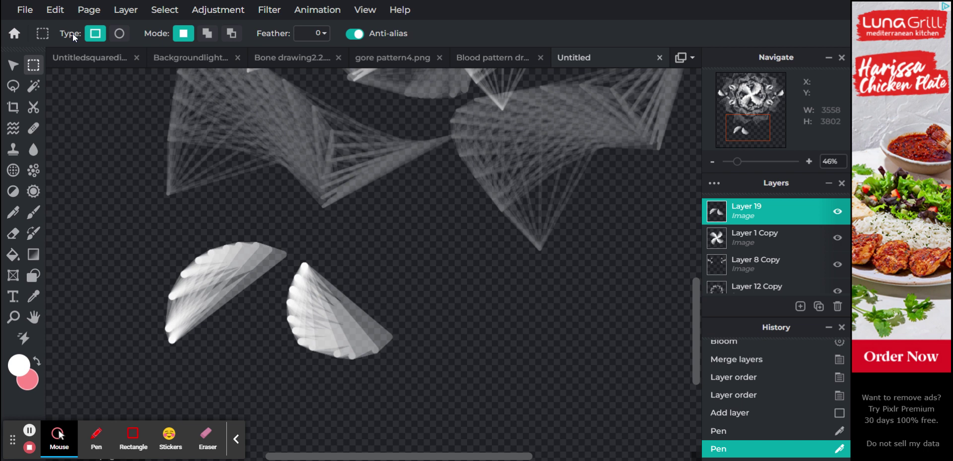
click(13, 89)
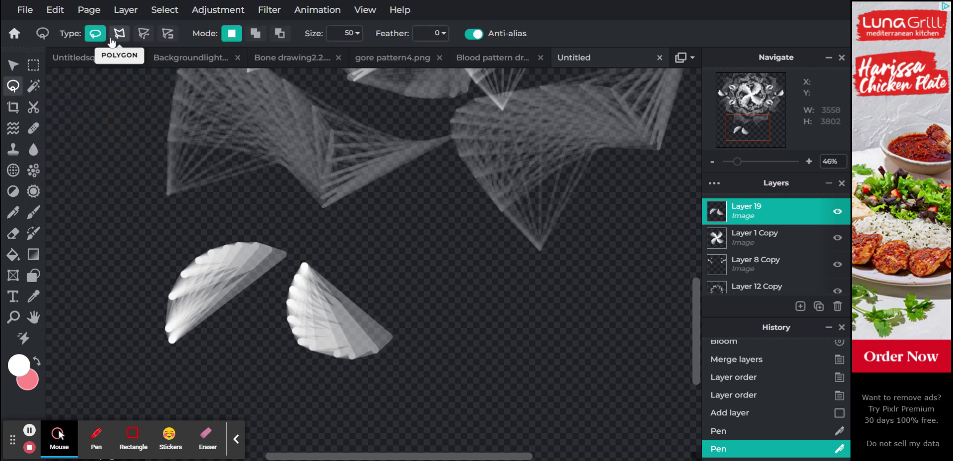
mouse_move(320, 242)
mouse_down()
mouse_move(270, 321)
mouse_move(286, 360)
mouse_up()
mouse_move(413, 368)
mouse_down()
mouse_move(429, 304)
mouse_move(331, 230)
mouse_up()
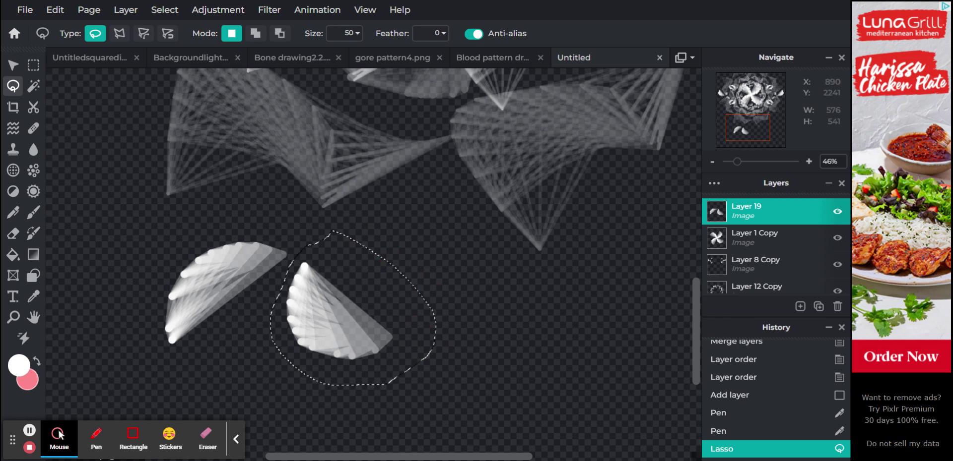
Transform the selected fan by moving it against the first fan, to Left 1178 and Top 2690, and apply it.
click(10, 64)
click(92, 33)
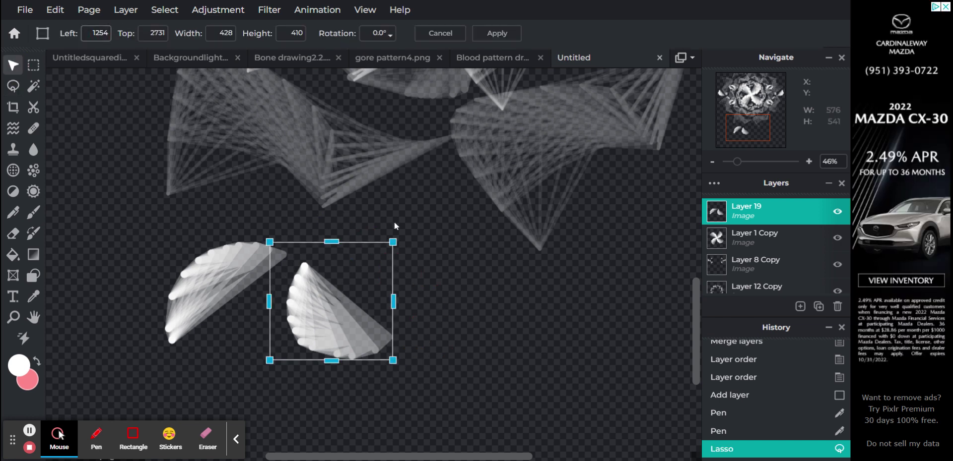
key(Up)
key(Up)
key(Up)
key(Up)
key(Up)
key(Up)
key(Up)
key(Up)
key(Up)
key(Up)
key(Up)
key(Up)
key(Up)
key(Up)
key(Up)
key(Up)
key(Up)
key(Up)
key(Up)
key(Up)
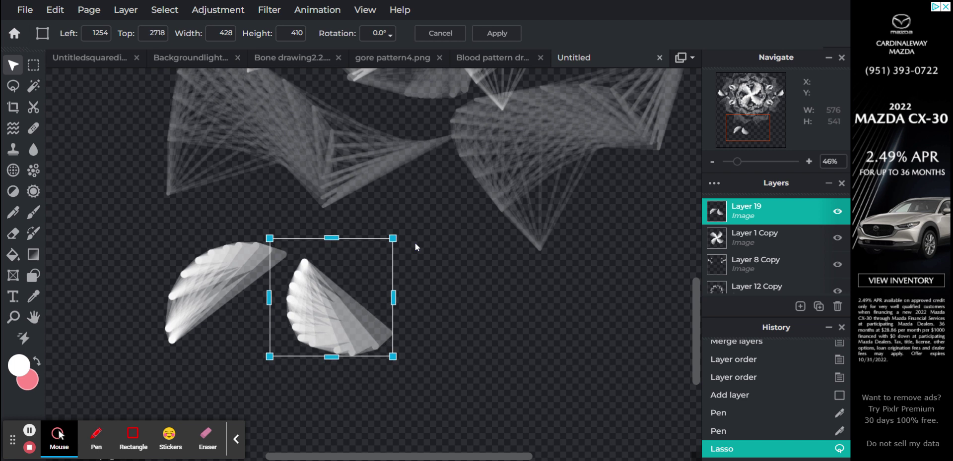
key(Up)
key(Up)
key(Up)
key(Up)
key(Up)
key(Up)
key(Up)
key(Up)
key(Up)
key(Up)
key(Up)
key(Left)
key(Left)
key(Left)
key(Left)
key(Left)
key(Left)
key(Left)
key(Left)
key(Left)
key(Left)
key(Left)
key(Left)
key(Left)
key(Left)
key(Left)
key(Left)
key(Left)
key(Left)
key(Left)
key(Left)
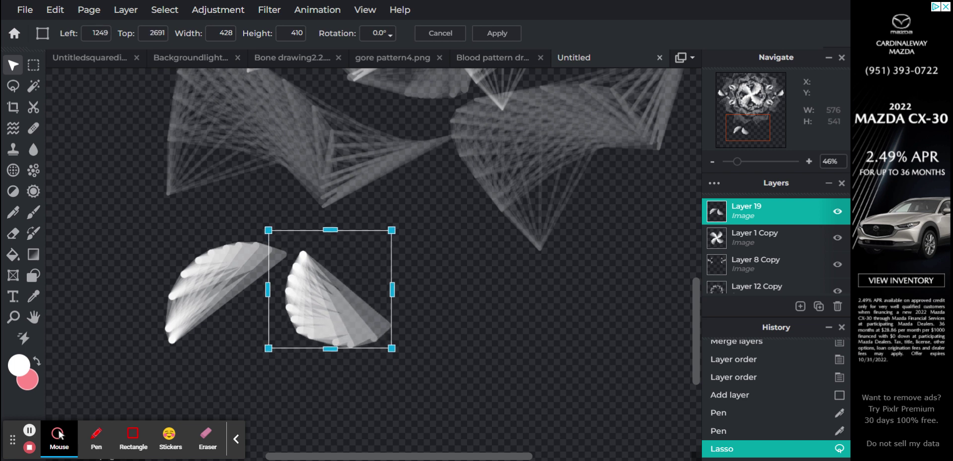
key(Left)
key(Left)
key(Left)
key(Left)
key(Left)
key(Left)
key(Left)
key(Left)
key(Left)
key(Left)
key(Left)
key(Left)
key(Left)
key(Left)
key(Left)
key(Left)
key(Left)
key(Left)
key(Left)
key(Left)
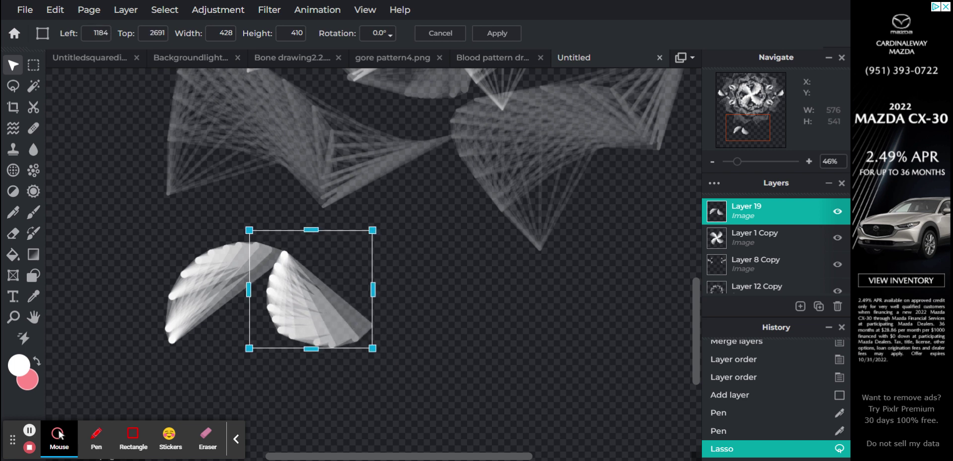
key(Left)
key(Left)
key(Down)
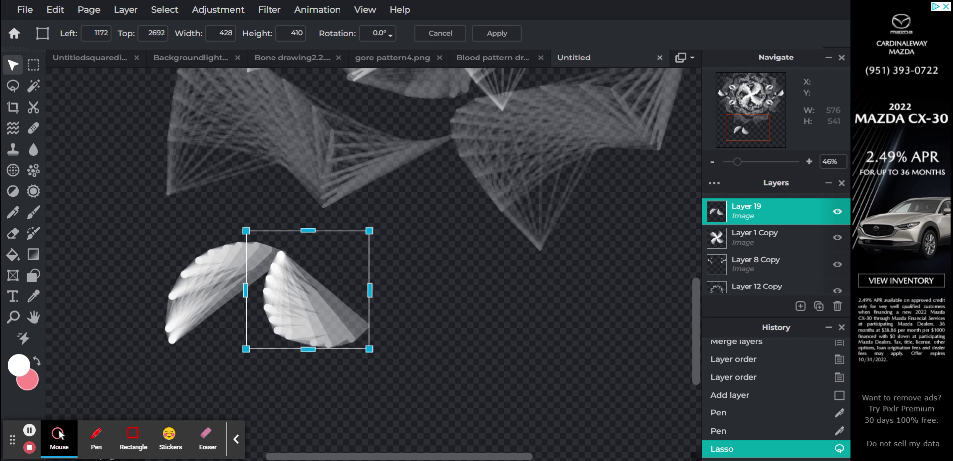
key(Right)
key(Right)
key(Right)
key(Right)
key(Right)
key(Right)
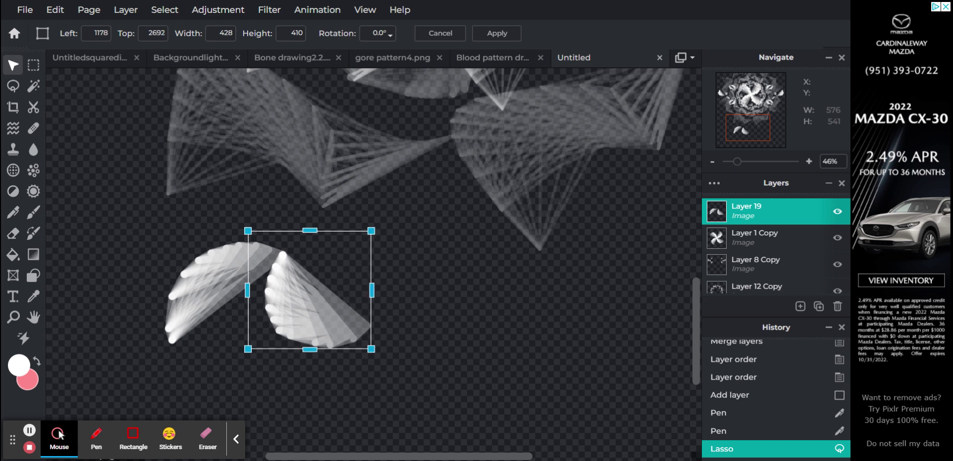
key(Up)
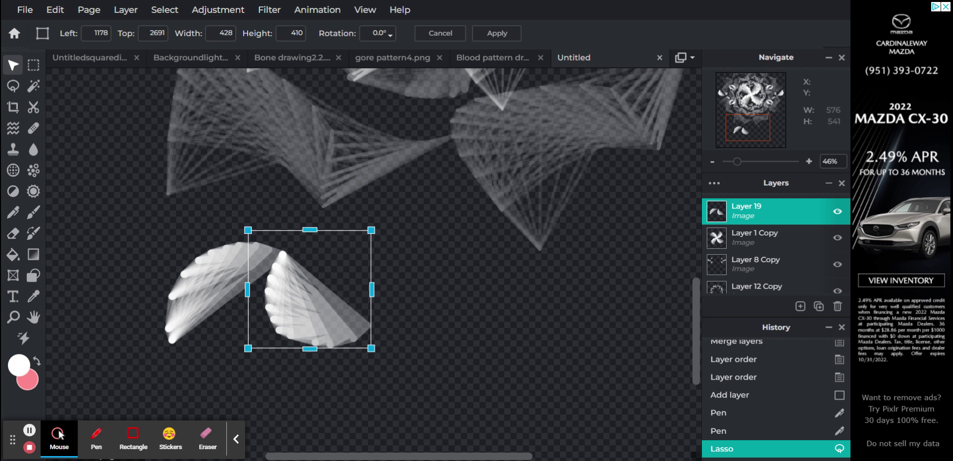
key(Up)
click(495, 34)
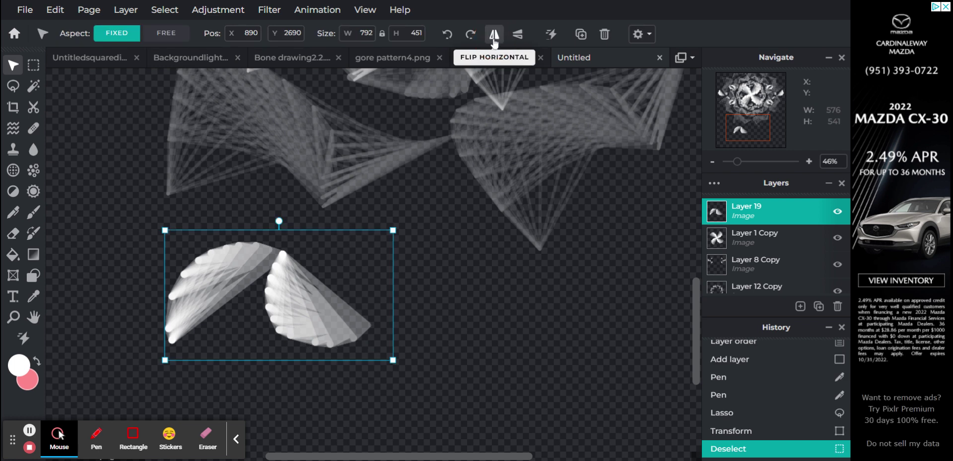
Add an empty layer above the fans for more Pen strokes.
click(463, 338)
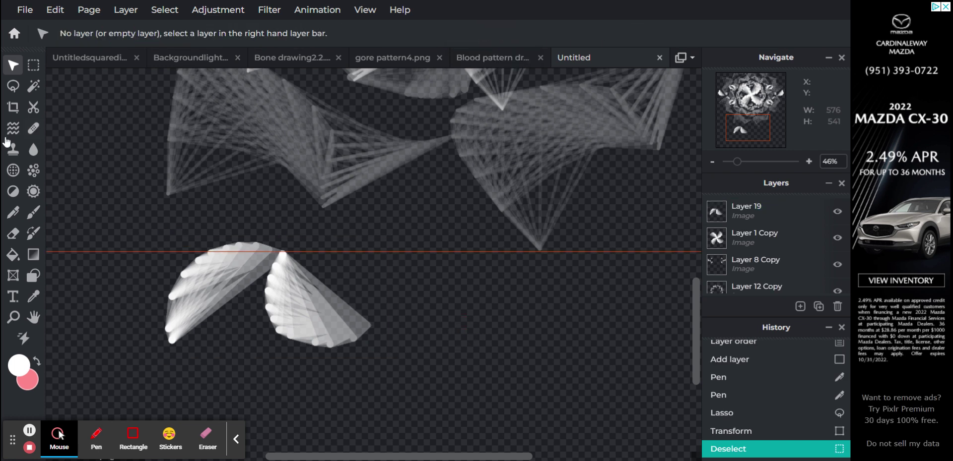
click(13, 212)
click(800, 306)
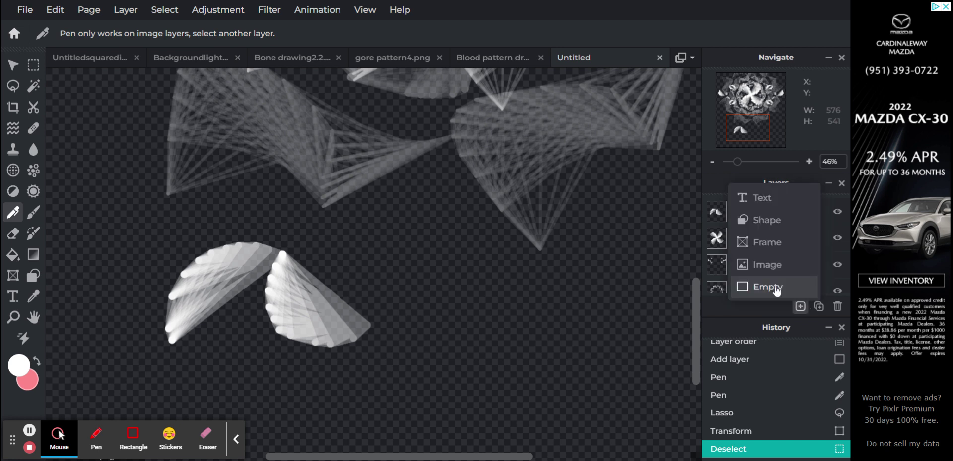
click(775, 290)
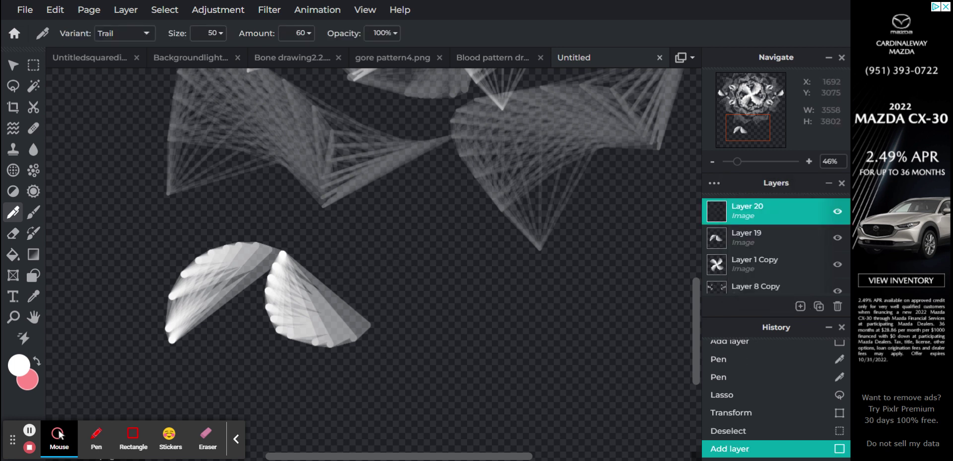
mouse_move(385, 348)
mouse_down()
mouse_move(393, 327)
mouse_move(418, 297)
mouse_move(452, 291)
mouse_move(492, 304)
mouse_move(505, 339)
mouse_up()
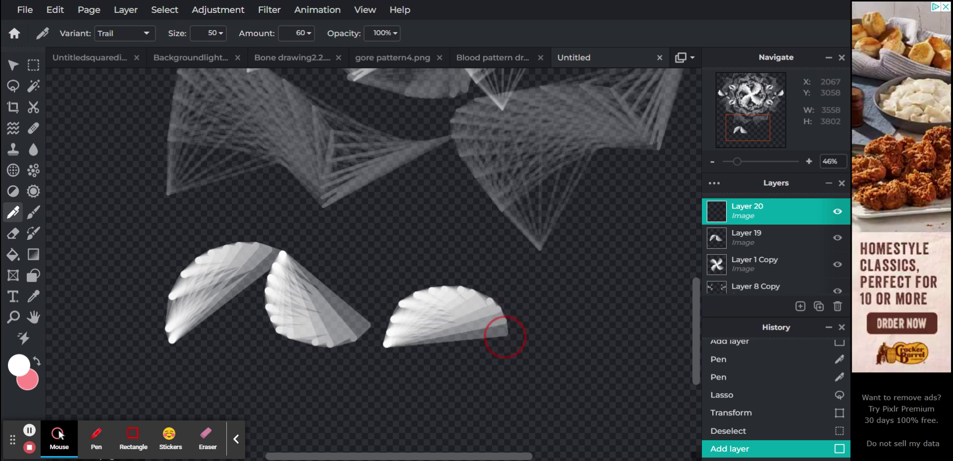
mouse_move(505, 337)
mouse_down()
mouse_move(623, 298)
mouse_move(512, 154)
mouse_move(462, 153)
mouse_up()
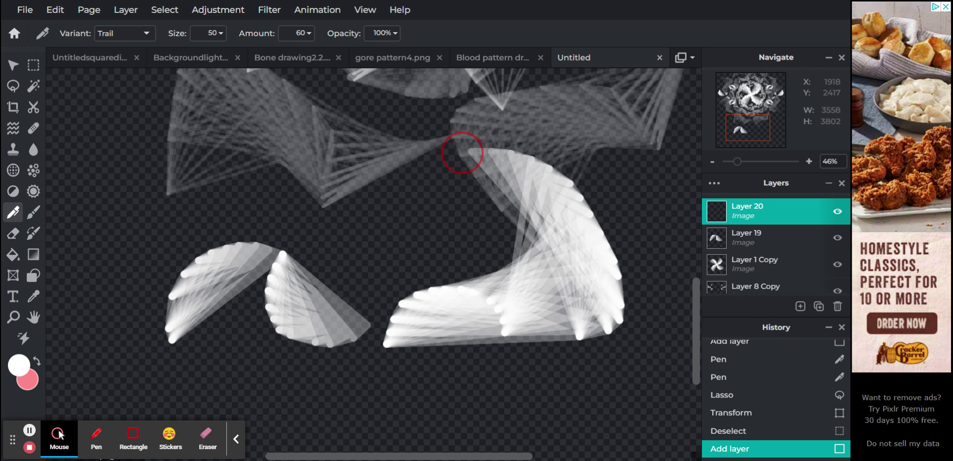
key(ctrl+z)
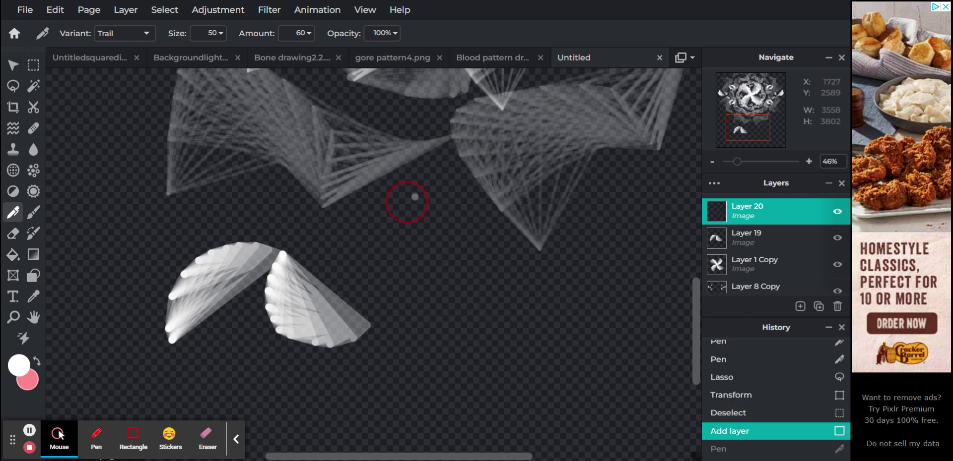
Draw a narrow white fan and a small diamond-like shape beside the existing fans with the Trail pen.
drag(407, 203, 431, 286)
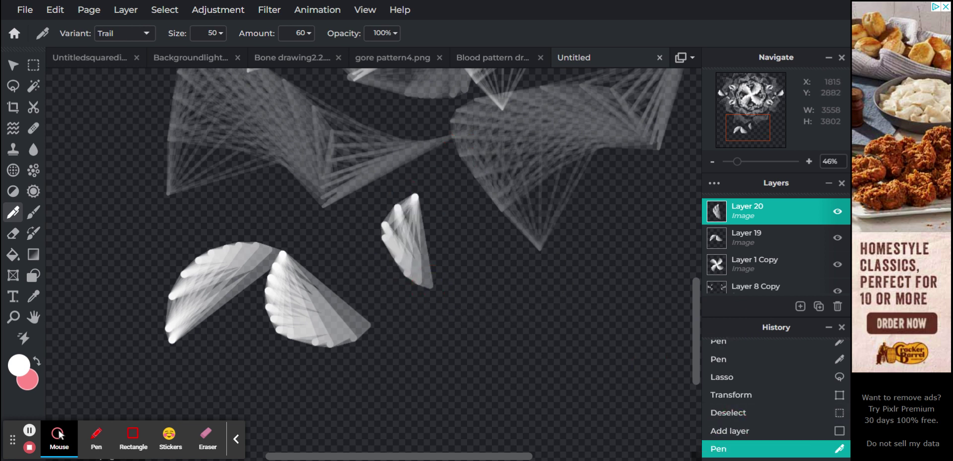
mouse_move(471, 234)
mouse_down()
mouse_move(505, 267)
mouse_move(487, 307)
mouse_move(447, 295)
mouse_up()
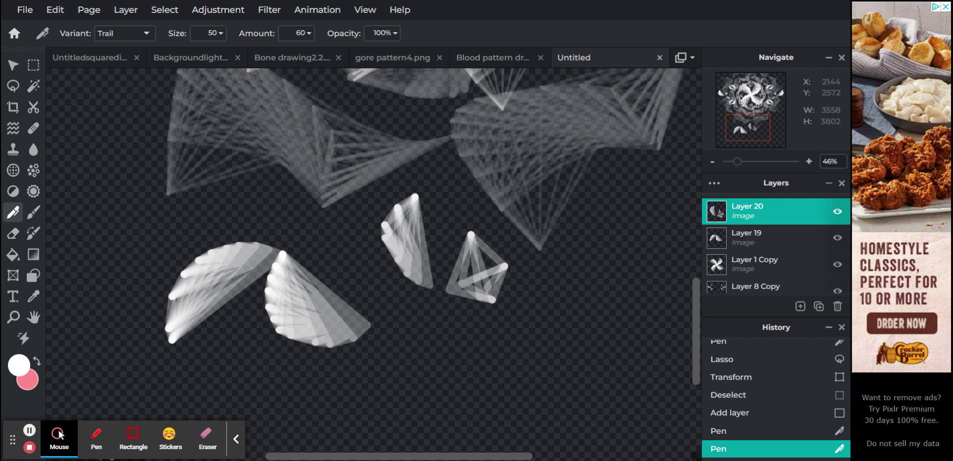
Move the narrow fan and small diamond to X 1558, Y 2724 beside the two fans and merge their layer with the fan layer.
click(13, 65)
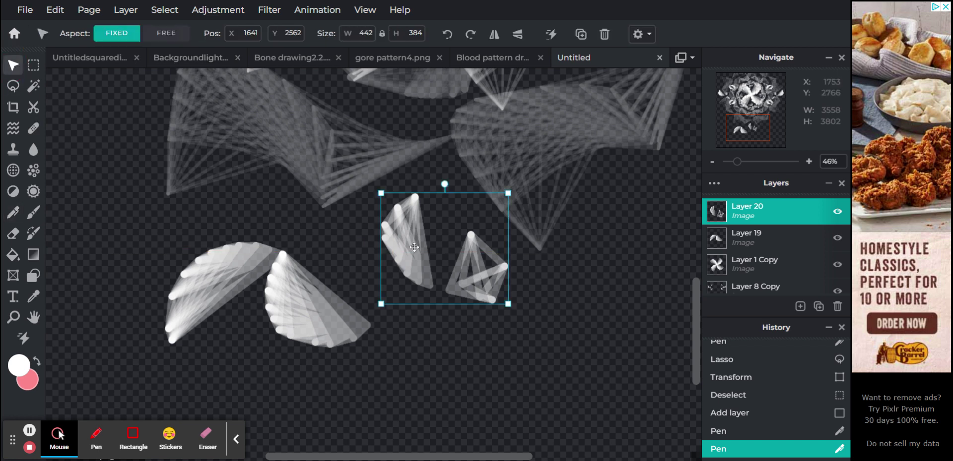
drag(416, 237, 392, 282)
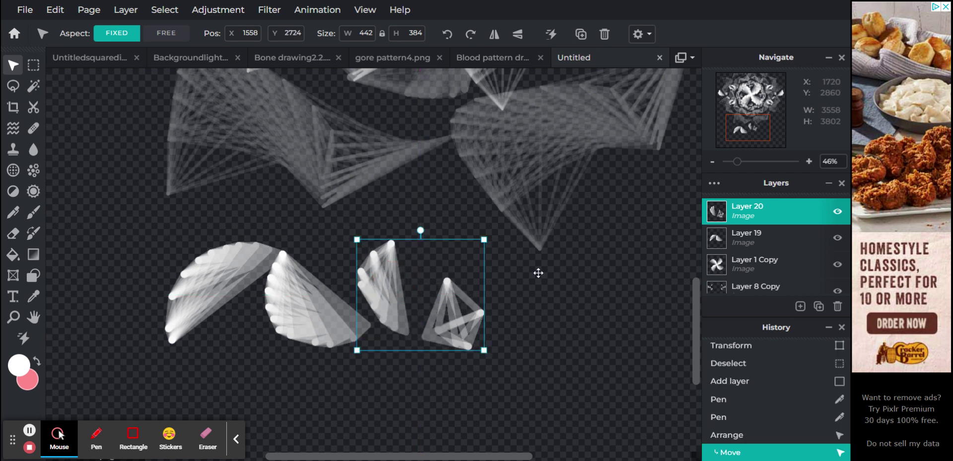
click(788, 208)
click(619, 388)
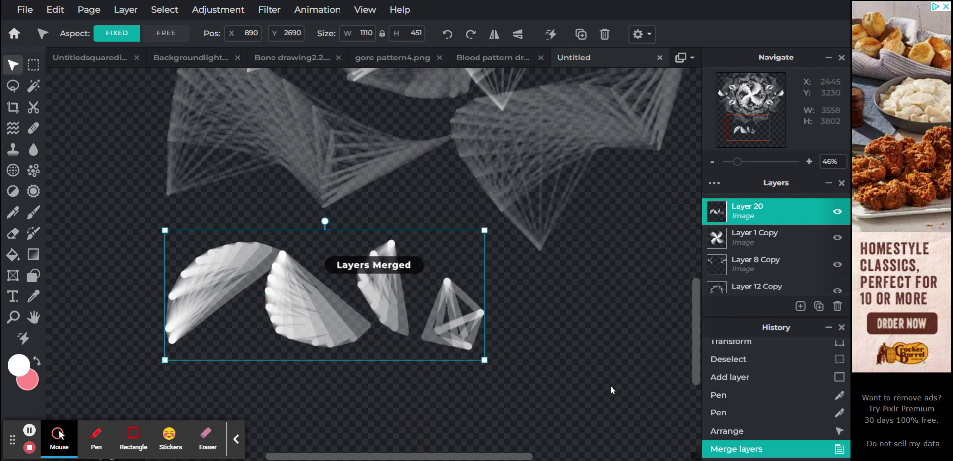
Duplicate the merged fan layer, flip the copy horizontally and place it at X 2092, Y 2690 as a mirrored half.
scroll(389, 334, down, 3)
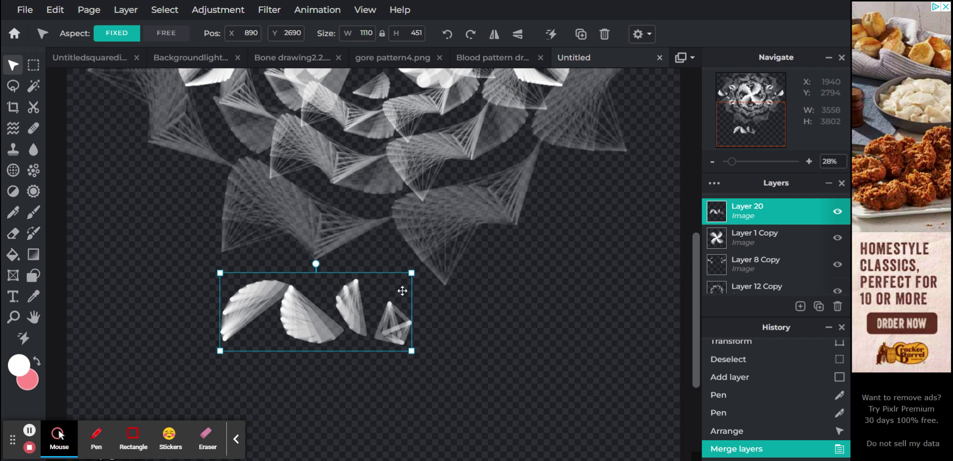
key(ctrl+j)
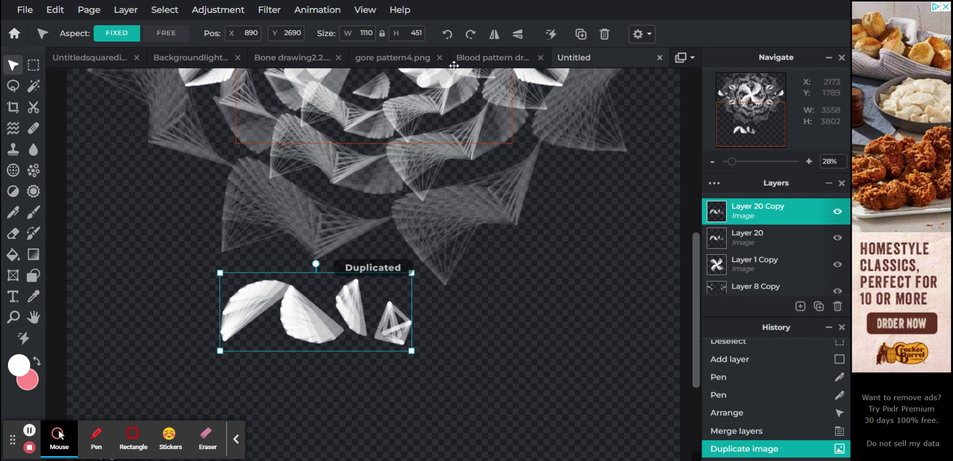
click(494, 33)
drag(267, 332, 473, 330)
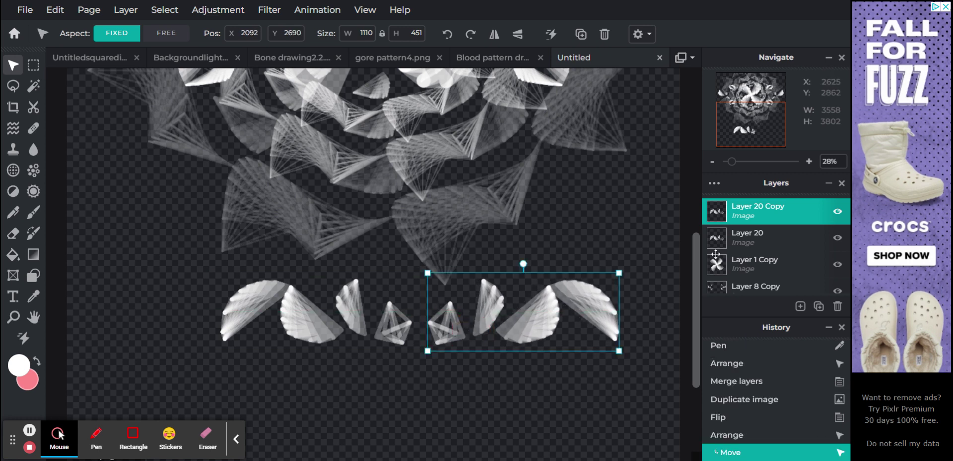
Merge the mirrored copy with the original fans and move the complete row to X 623, Y 2555 beneath the pattern.
click(796, 219)
click(619, 389)
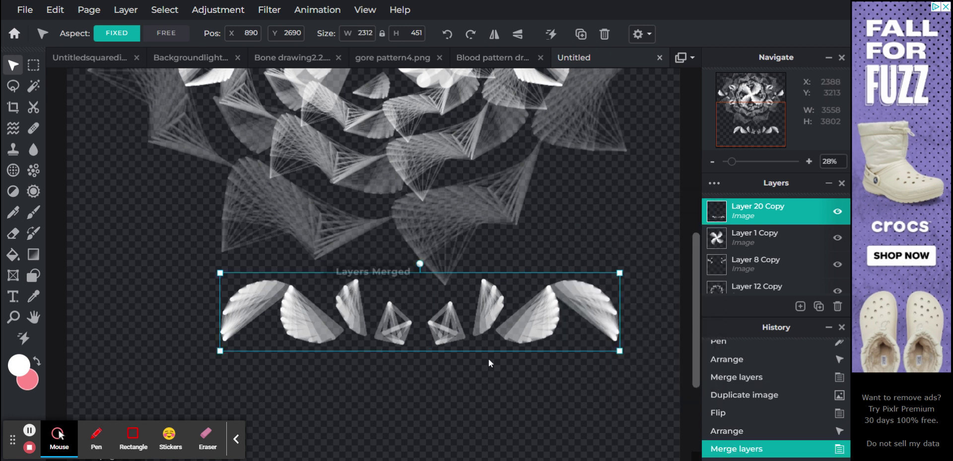
drag(516, 319, 467, 306)
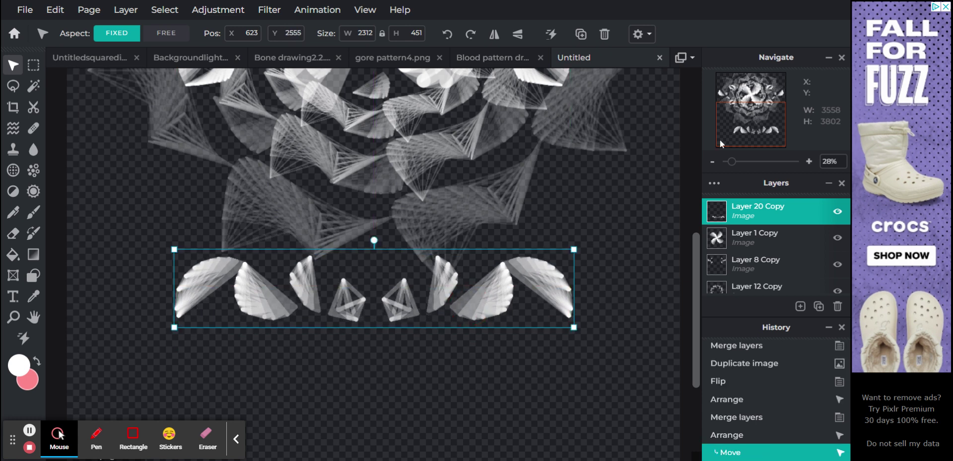
click(758, 130)
scroll(549, 296, down, 4)
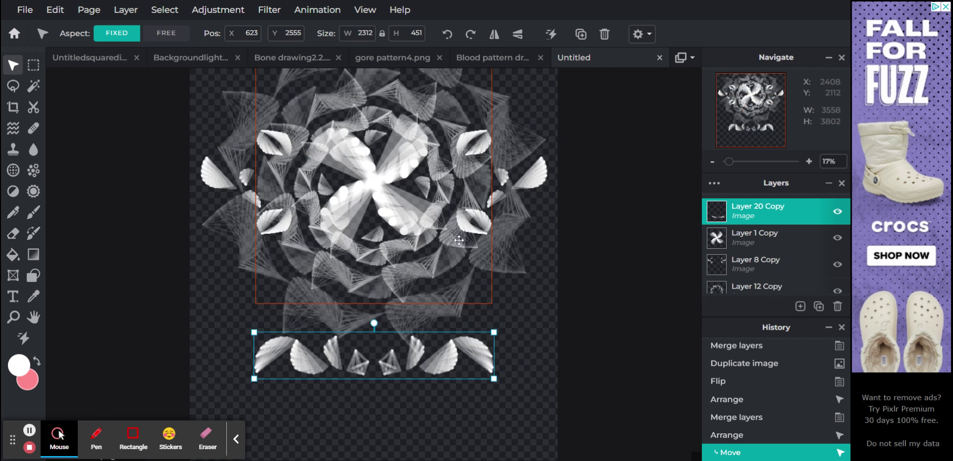
scroll(548, 296, up, 1)
key(ctrl+z)
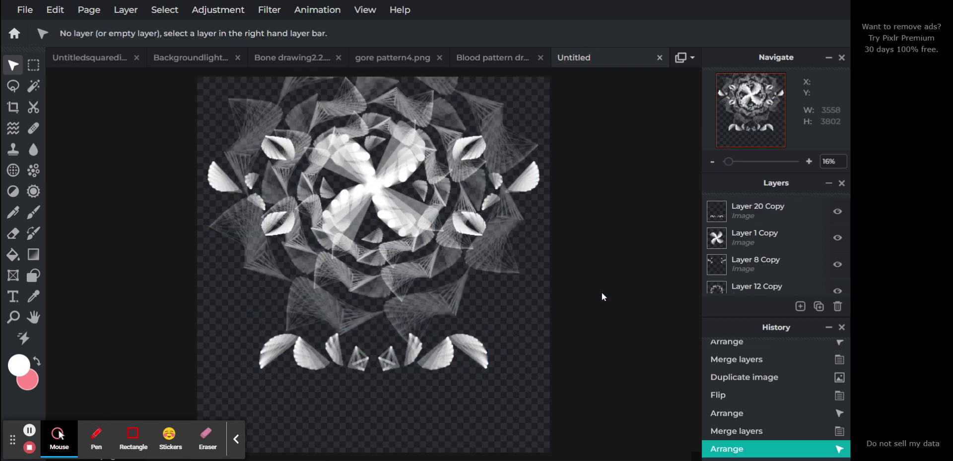
Add an empty layer above the pattern and fill it with black, #000000.
click(800, 307)
click(769, 288)
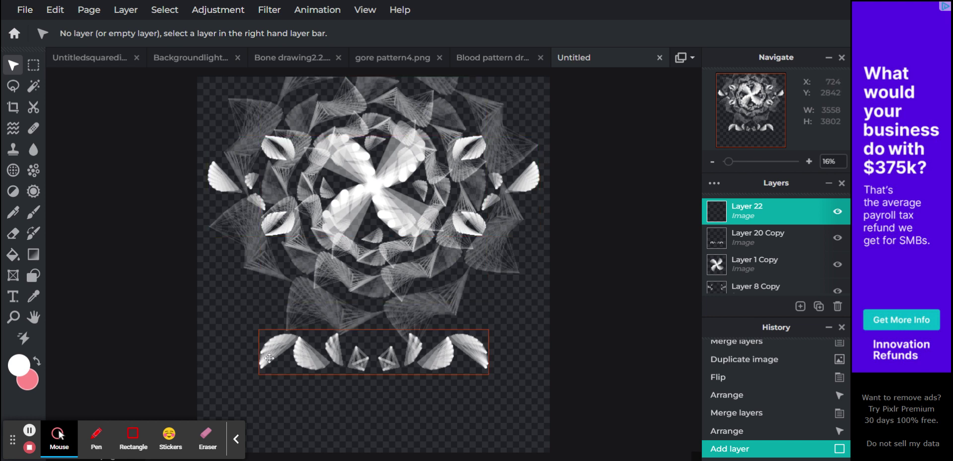
click(13, 254)
click(20, 366)
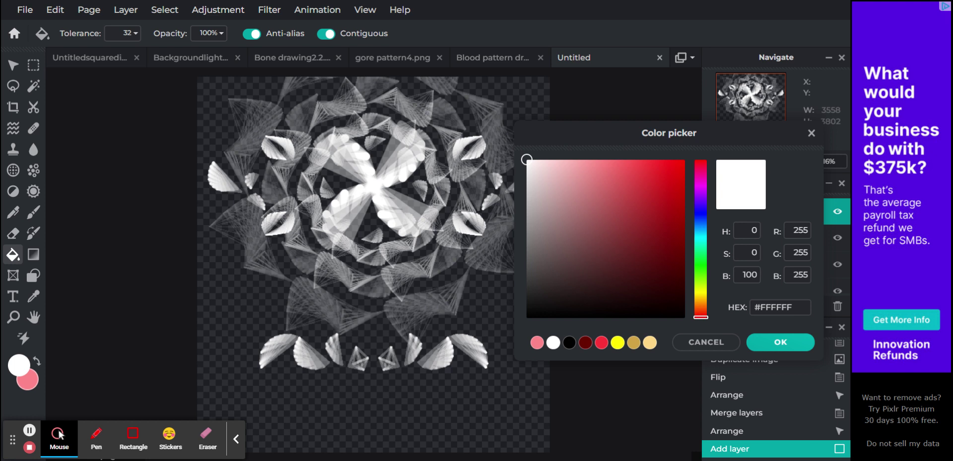
click(569, 343)
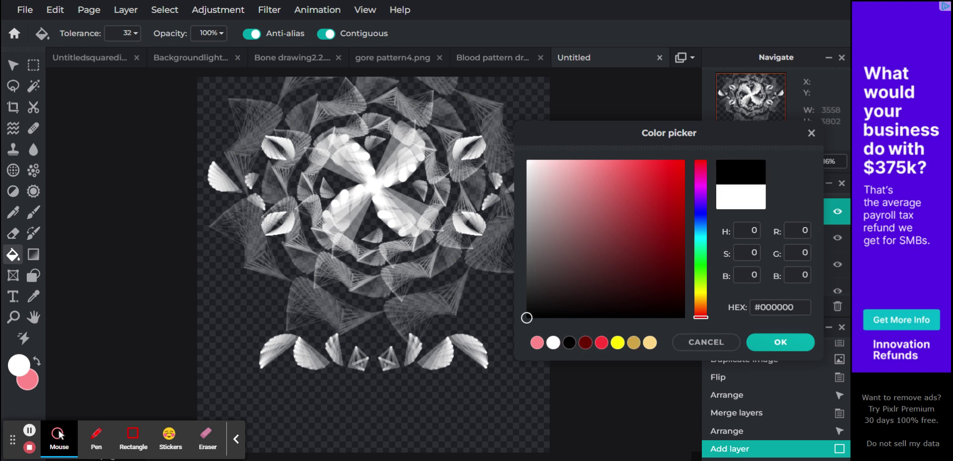
click(778, 342)
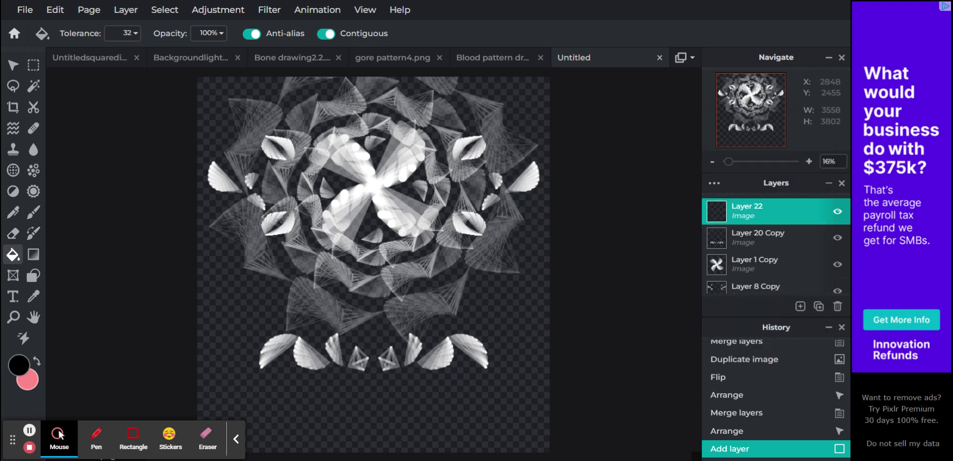
click(479, 320)
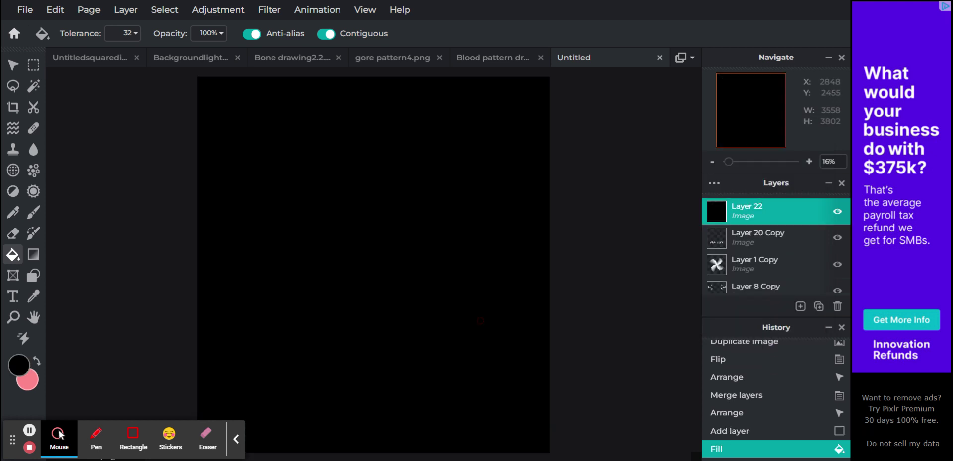
Move the black layer to the bottom of the layer stack, behind the whole pattern.
click(10, 66)
drag(767, 205, 751, 292)
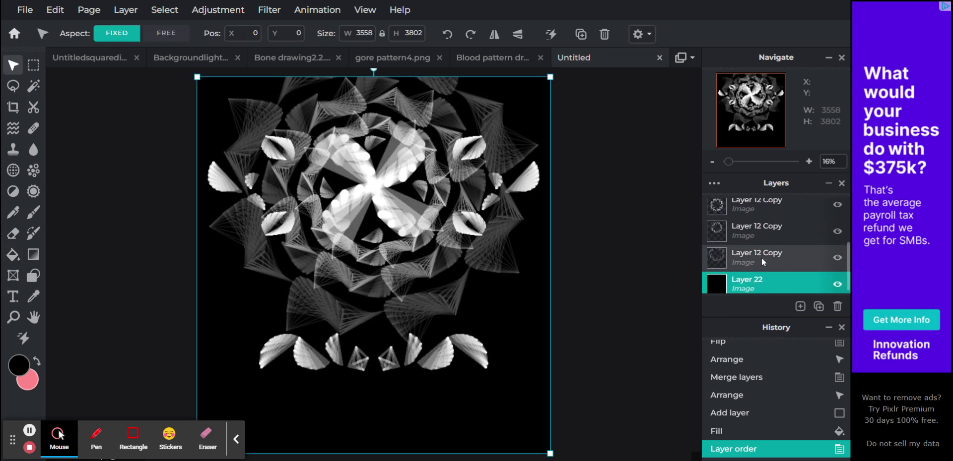
click(605, 218)
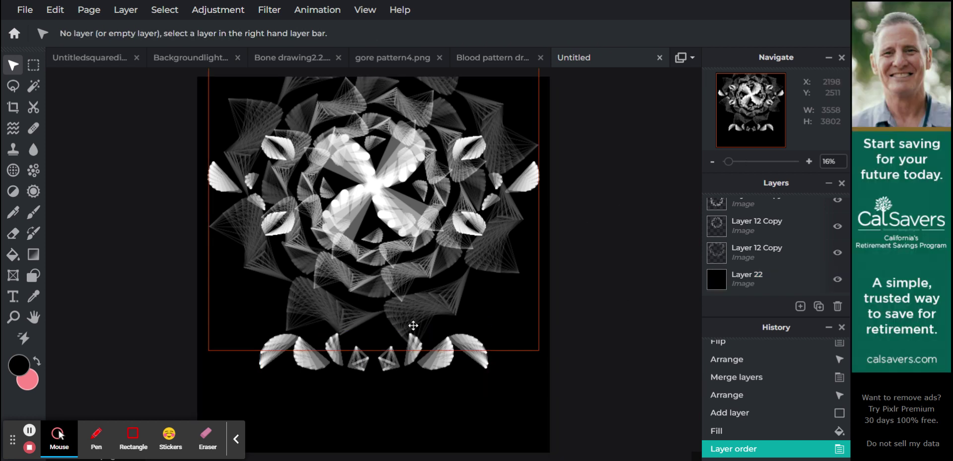
Move the mirrored fan row up to X 623, Y 2380, closer to the main pattern.
click(391, 358)
drag(392, 358, 391, 342)
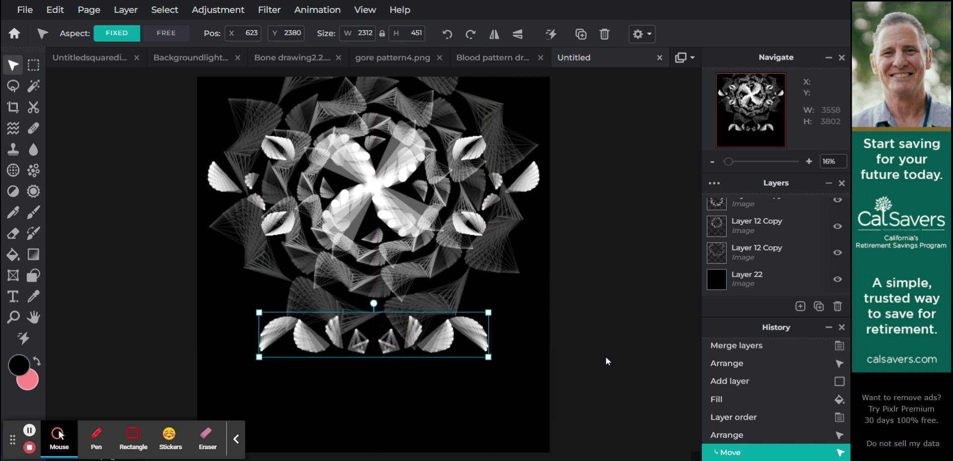
click(606, 357)
scroll(606, 357, up, 1)
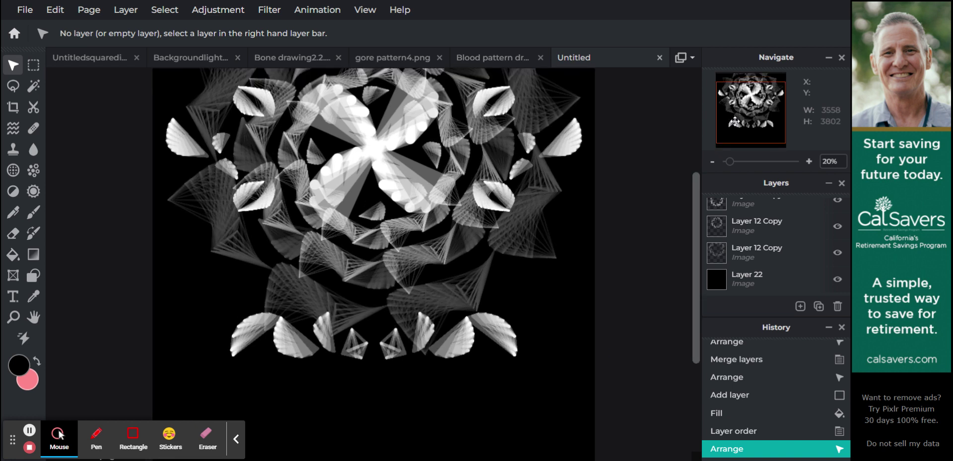
drag(741, 114, 739, 116)
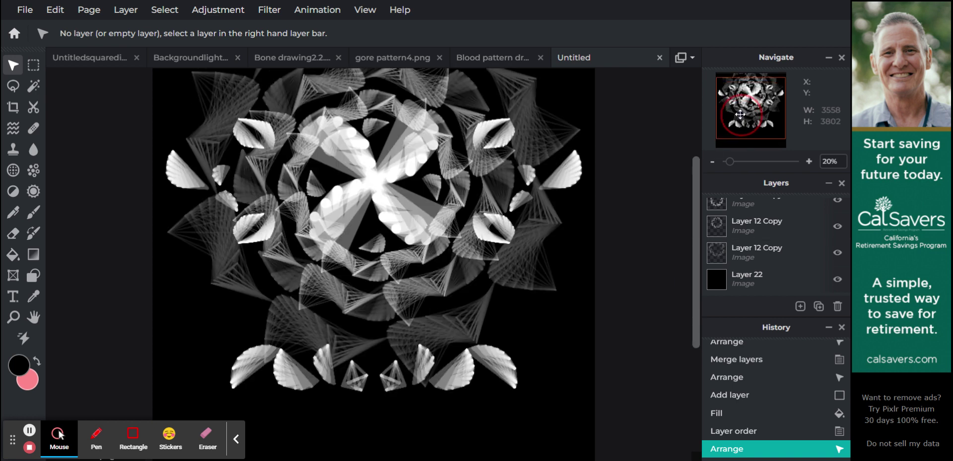
scroll(577, 287, down, 3)
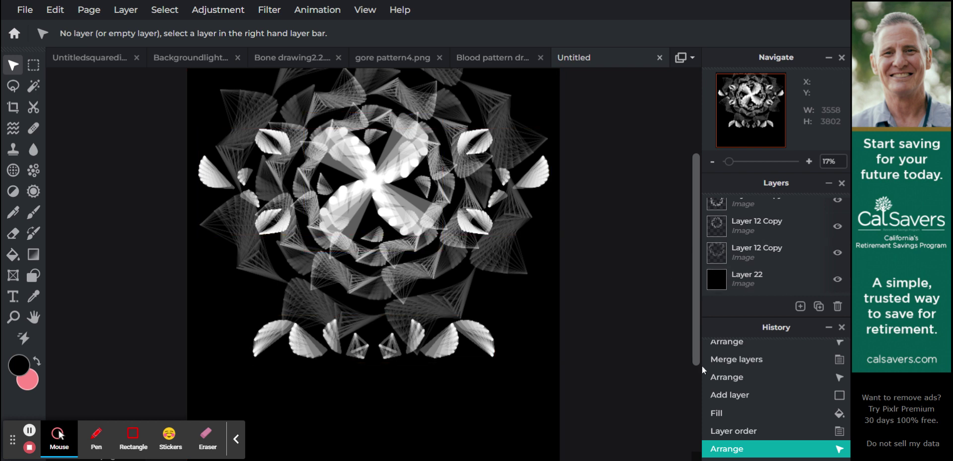
Add a new empty layer on top and prepare the Sketchy pen variant with white, #FFFFFF.
click(800, 307)
click(778, 290)
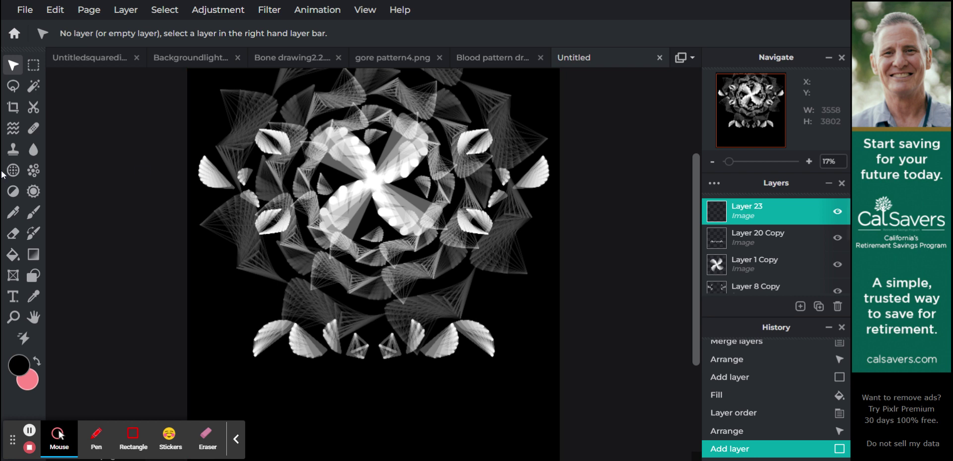
click(13, 212)
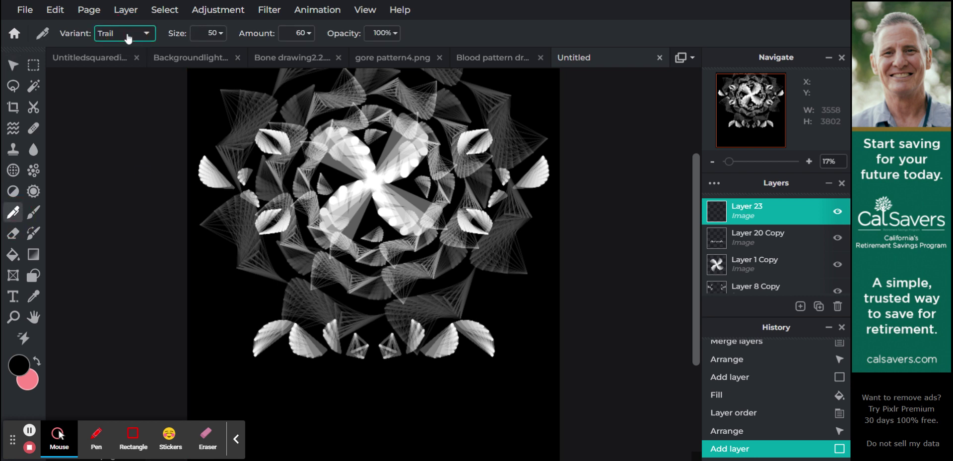
key(Down)
click(20, 365)
click(569, 343)
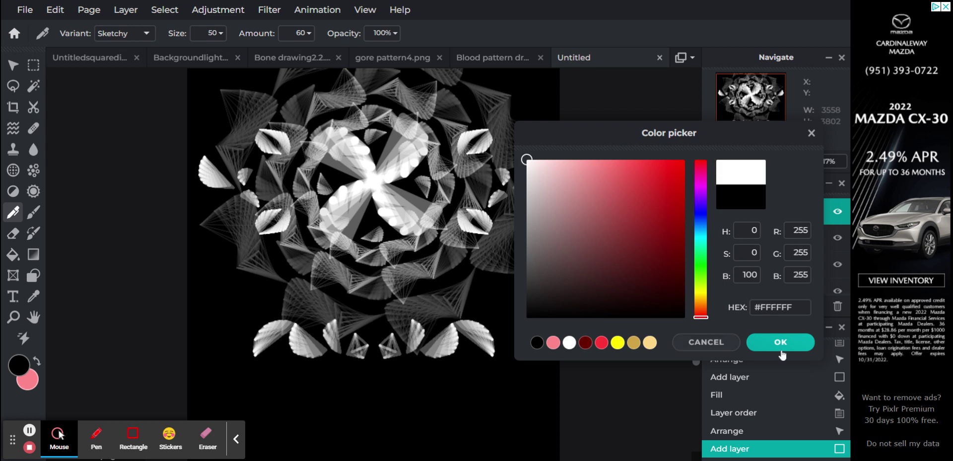
click(780, 347)
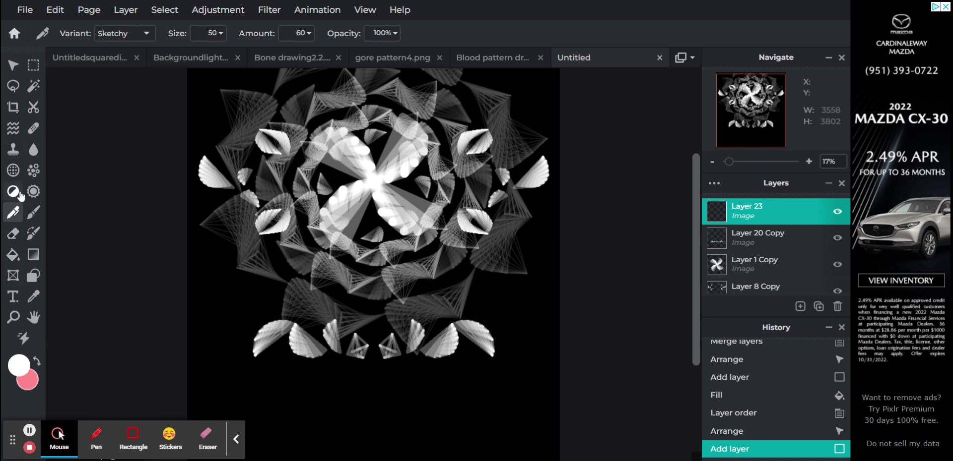
Switch to the Gradient tool and choose the white-to-transparent preset.
click(34, 254)
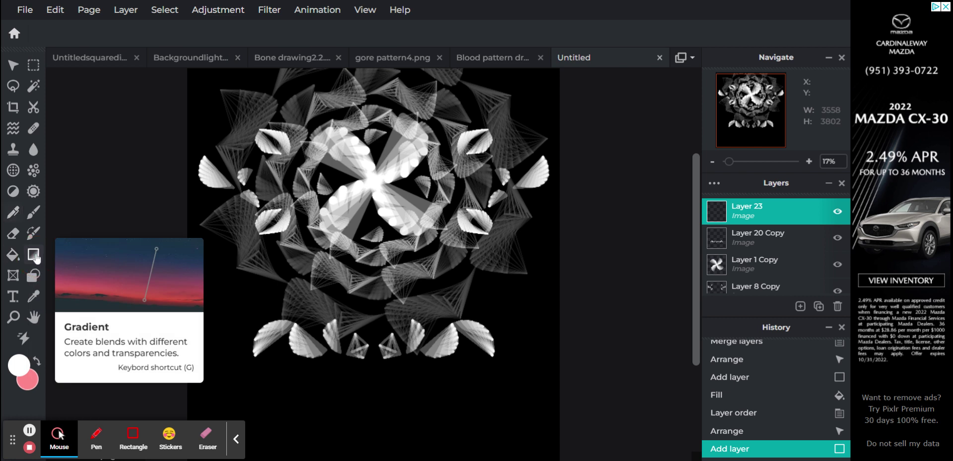
click(263, 39)
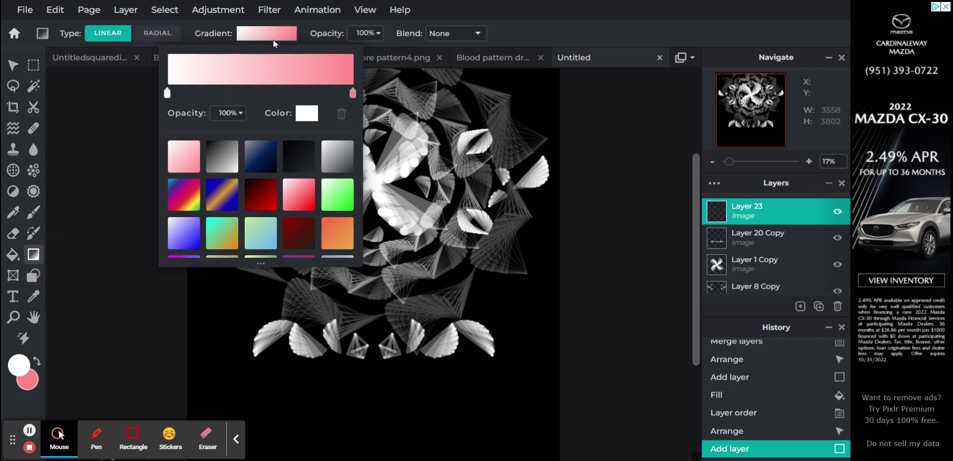
click(328, 157)
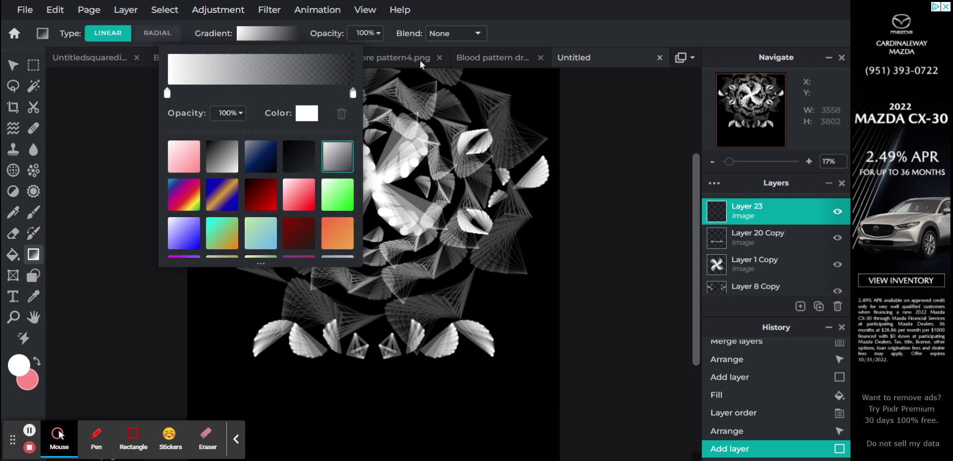
click(525, 29)
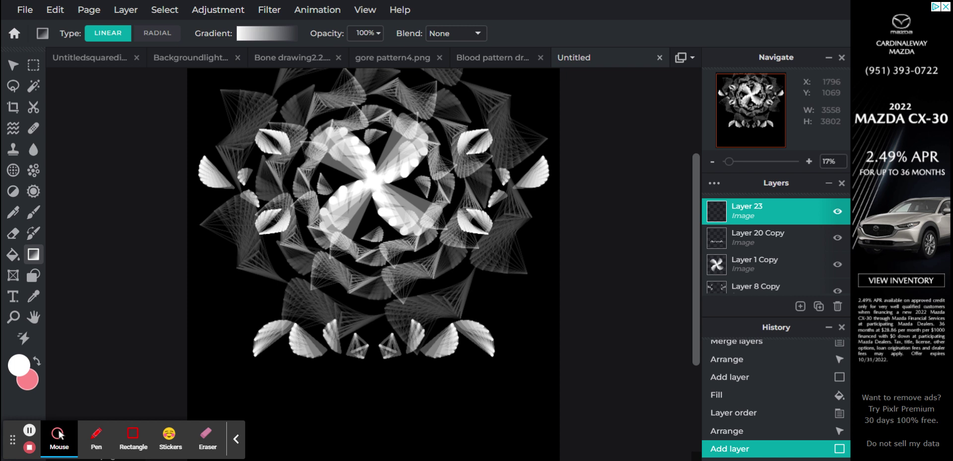
scroll(376, 177, down, 1)
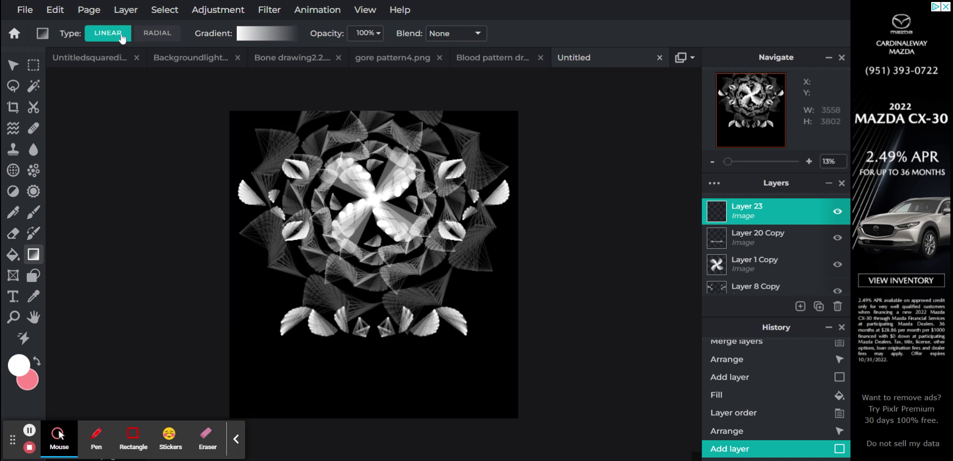
click(361, 33)
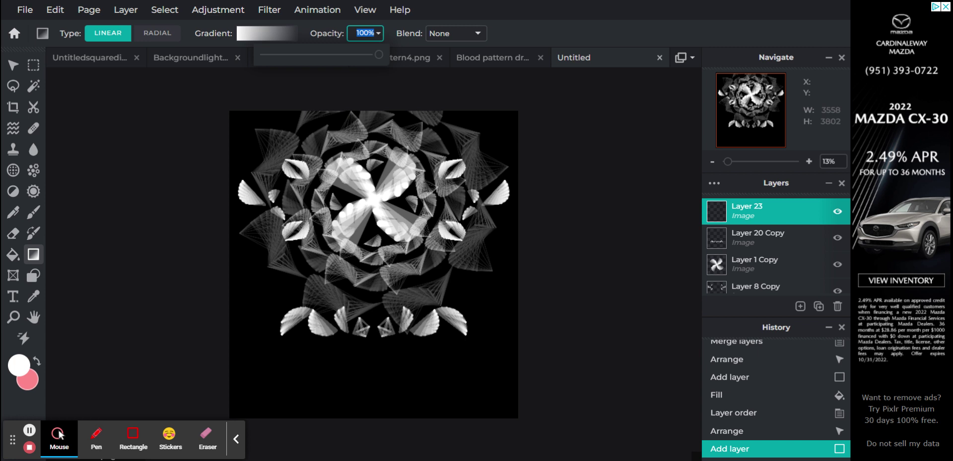
text(60)
key(Escape)
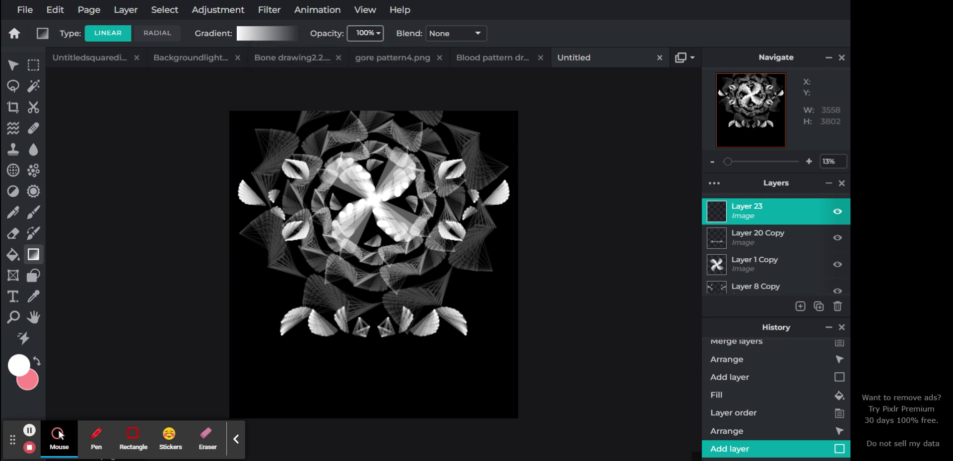
click(365, 33)
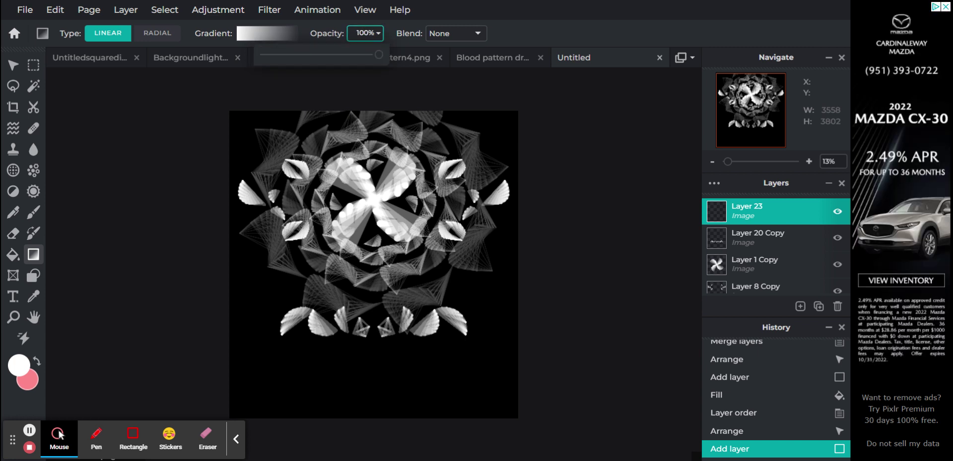
Set the opacity of the gradient's starting white stop to 60%.
click(296, 35)
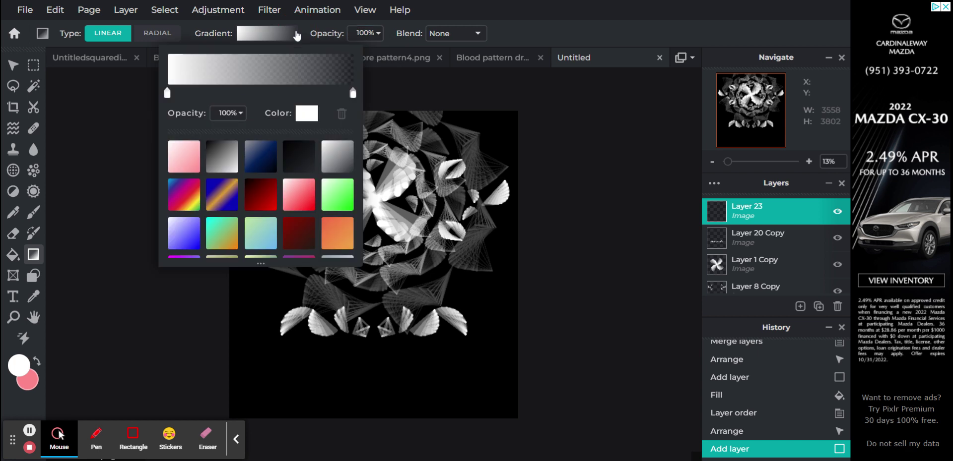
click(167, 94)
click(229, 113)
key(ctrl+a)
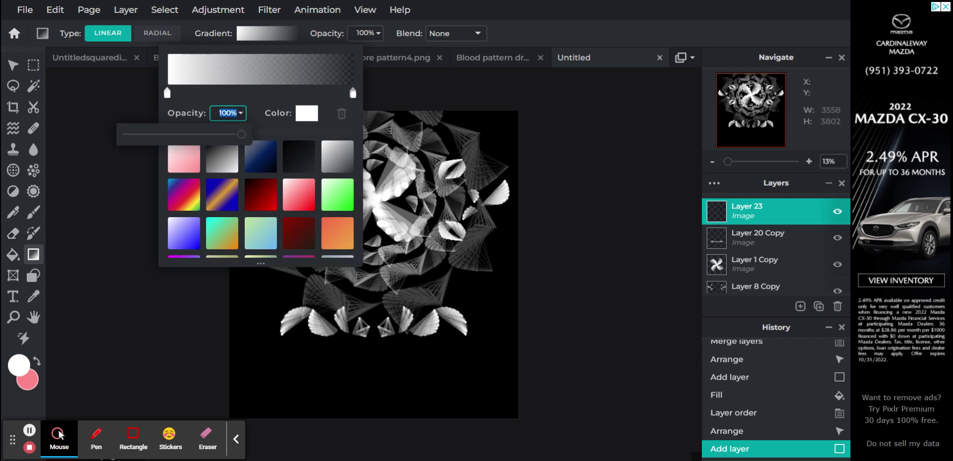
text(60)
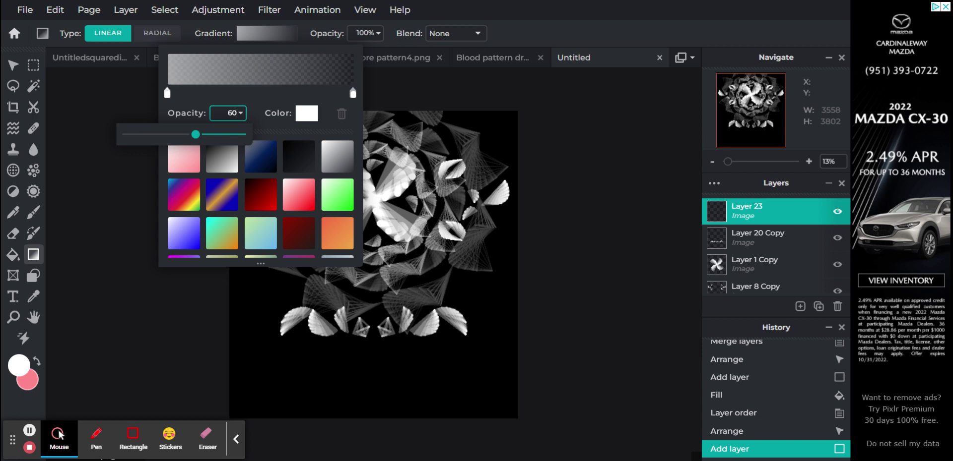
key(Return)
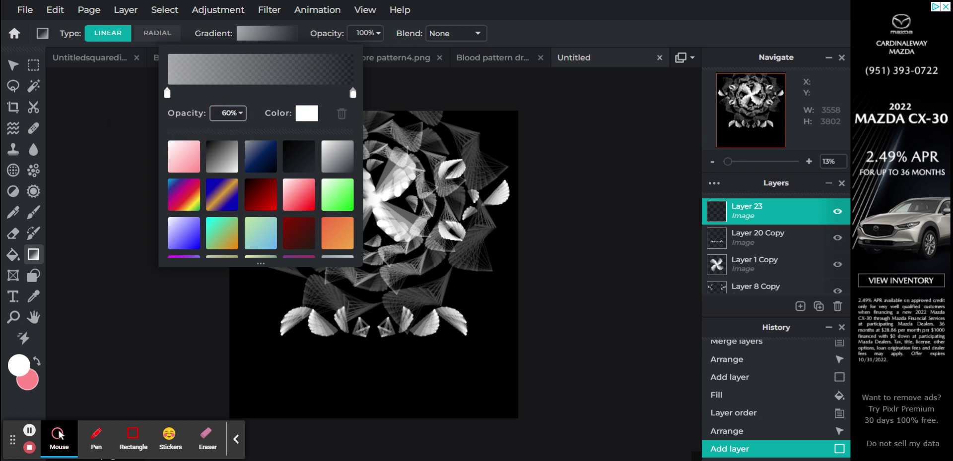
click(581, 22)
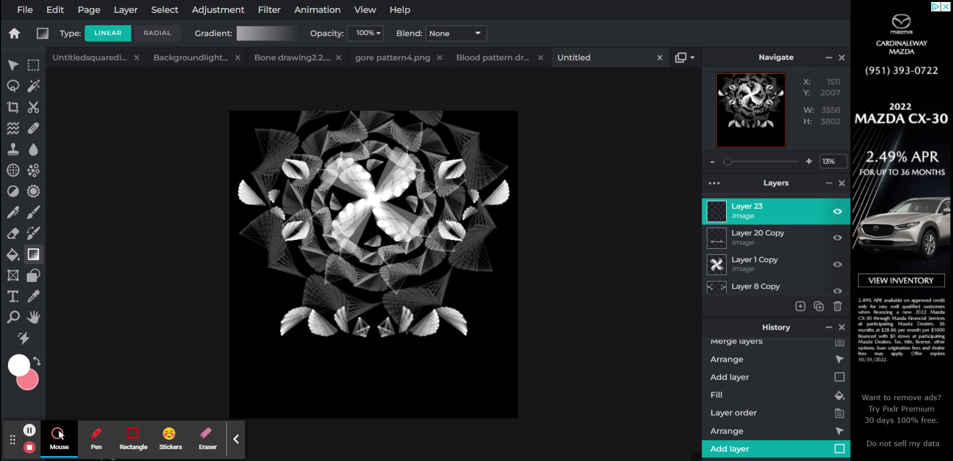
Try a linear gradient on the new layer, running from the pattern's lower centre towards its right side, and undo it.
drag(374, 275, 471, 257)
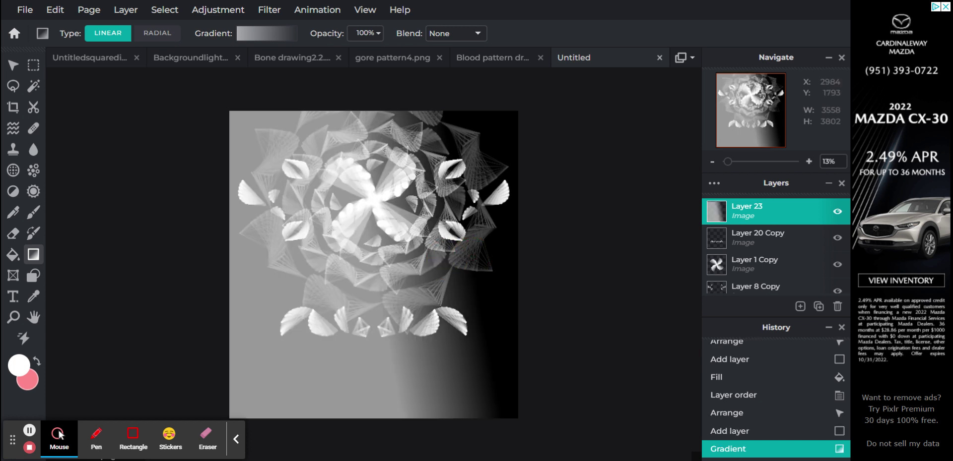
click(729, 433)
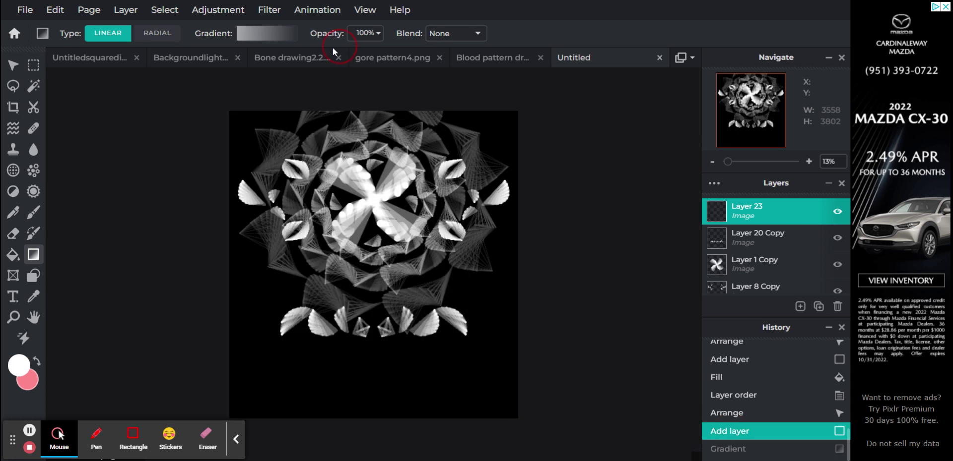
click(276, 34)
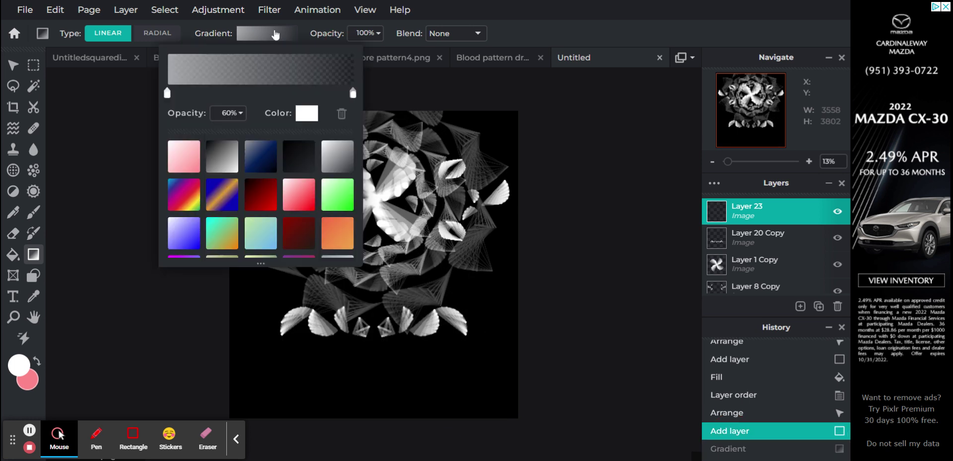
click(543, 34)
Draw a radial gradient glow about 1936 px wide above the fan row and move it to X 811, Y 134 over the pattern's centre.
click(157, 32)
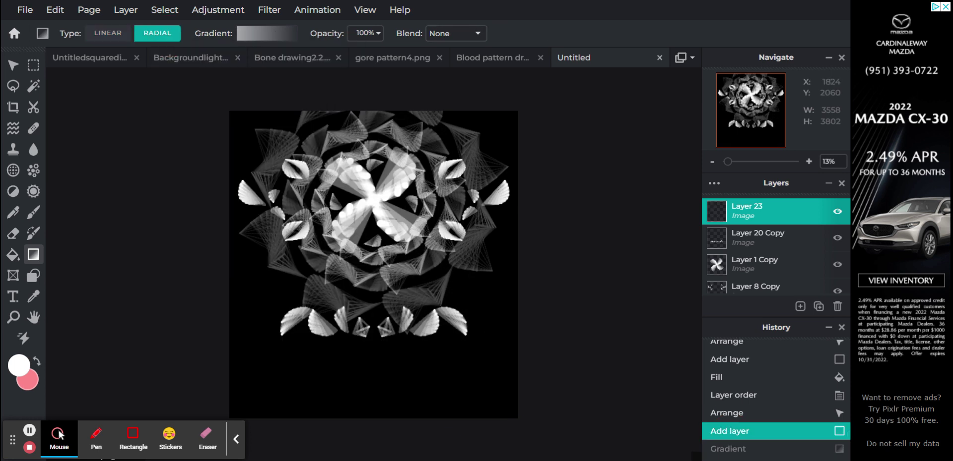
drag(377, 277, 456, 275)
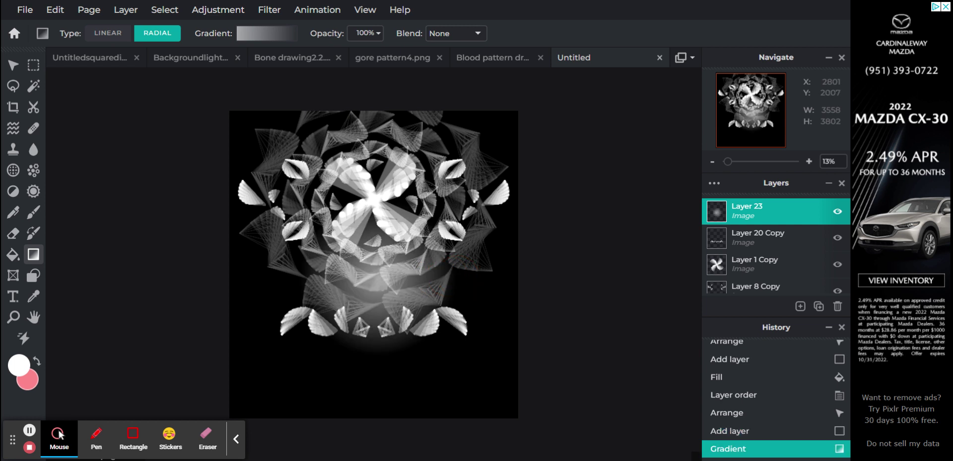
click(12, 65)
drag(377, 282, 373, 205)
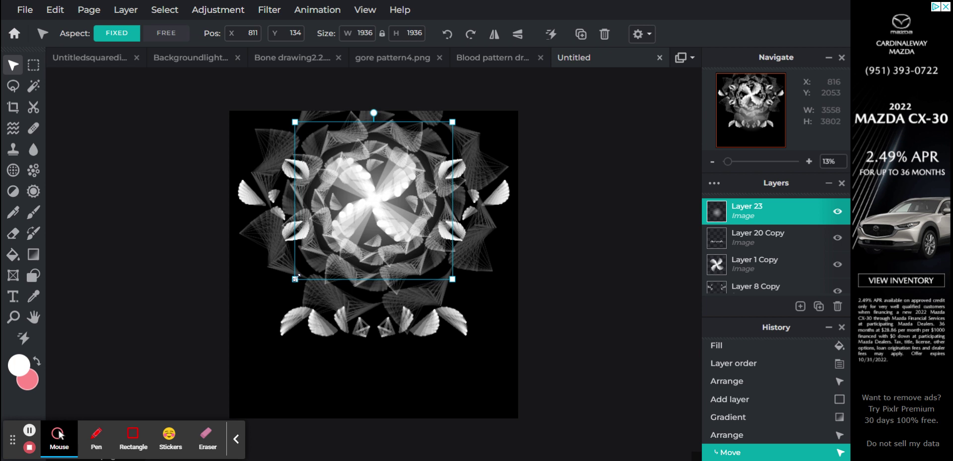
Enlarge the radial glow proportionally to cover most of the floral pattern and re-centre it on the pattern.
drag(296, 278, 181, 347)
drag(264, 309, 322, 255)
click(620, 240)
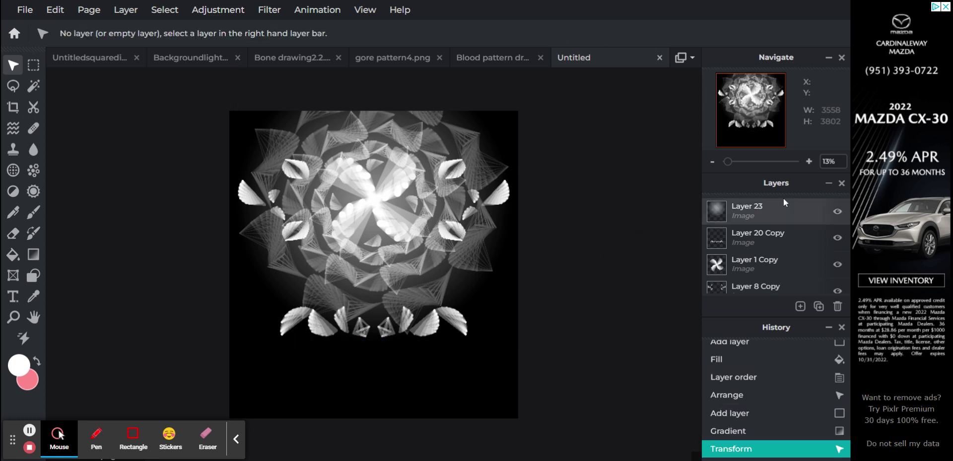
Place the glow layer just above the black background layer and nudge the bottom fan row up slightly.
drag(778, 207, 759, 257)
click(586, 266)
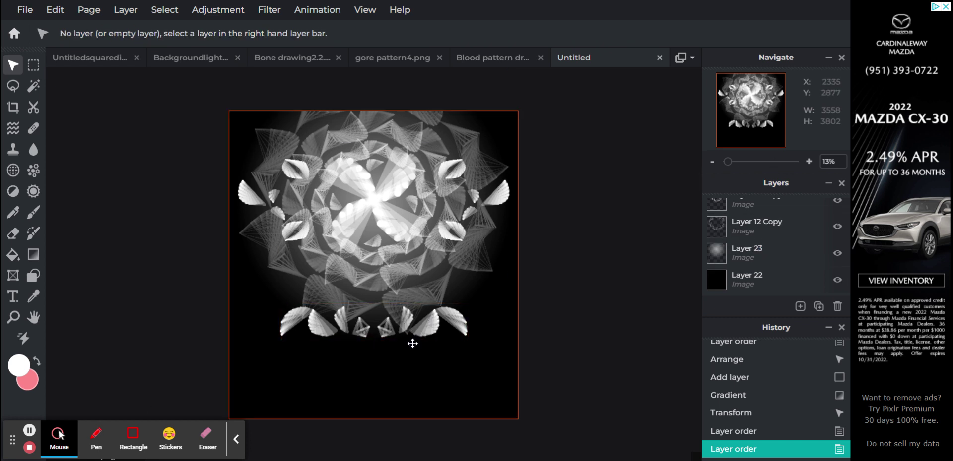
drag(404, 335, 405, 327)
click(649, 242)
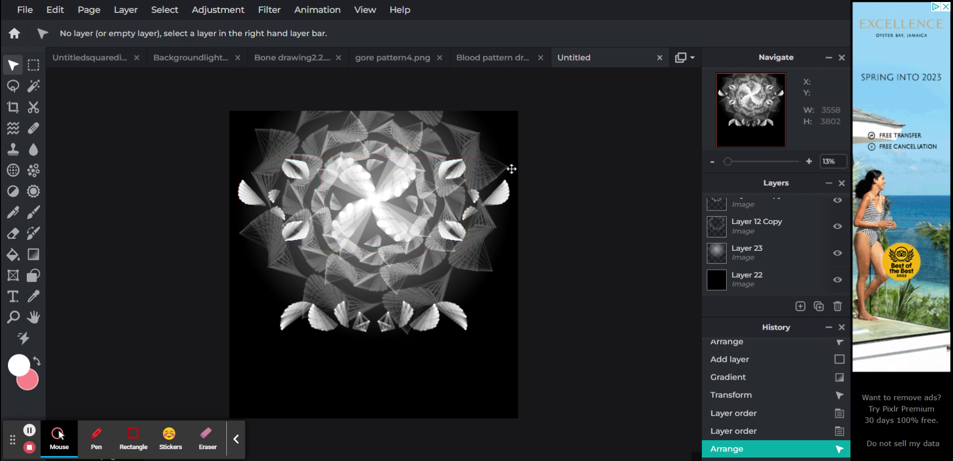
Add an empty layer above the bottom fan row's layer and choose the Trail variant of the Pen tool.
scroll(749, 257, up, 3)
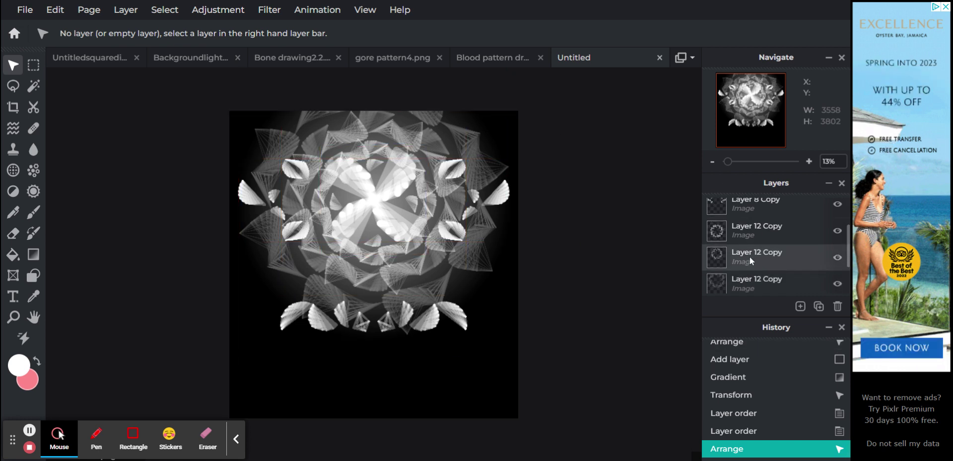
click(759, 209)
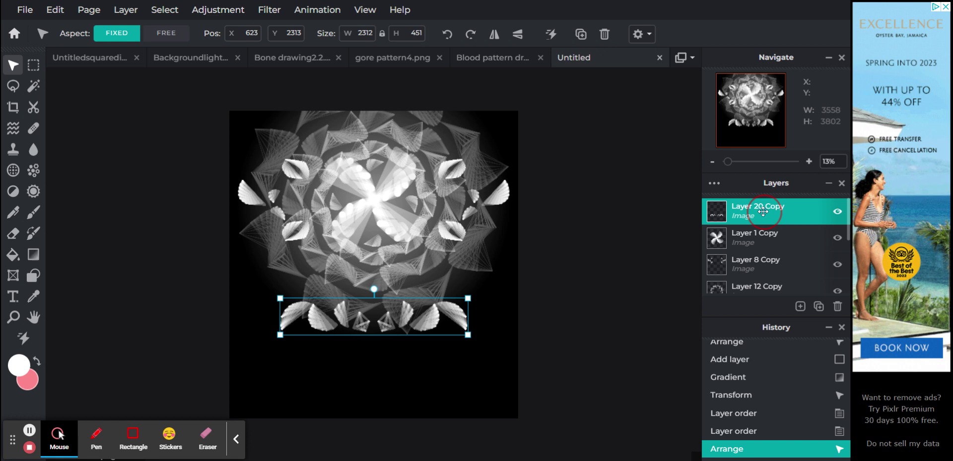
click(800, 306)
click(791, 297)
scroll(593, 313, up, 3)
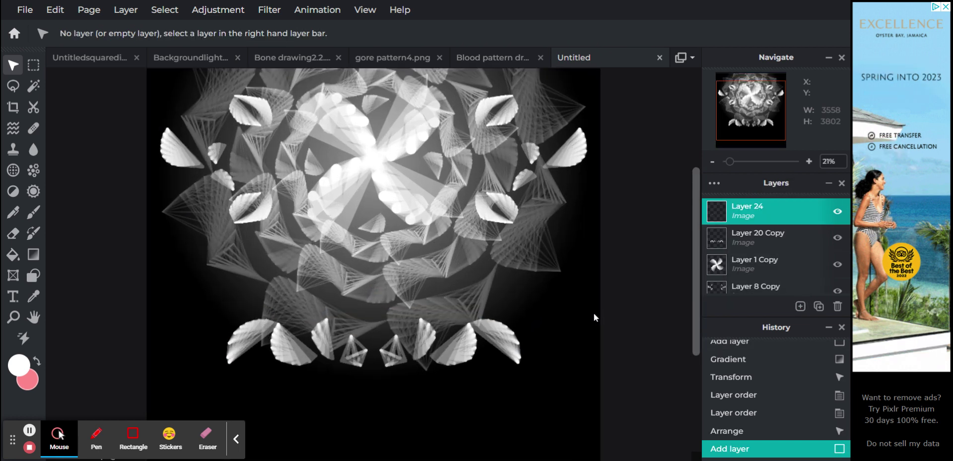
drag(730, 112, 730, 139)
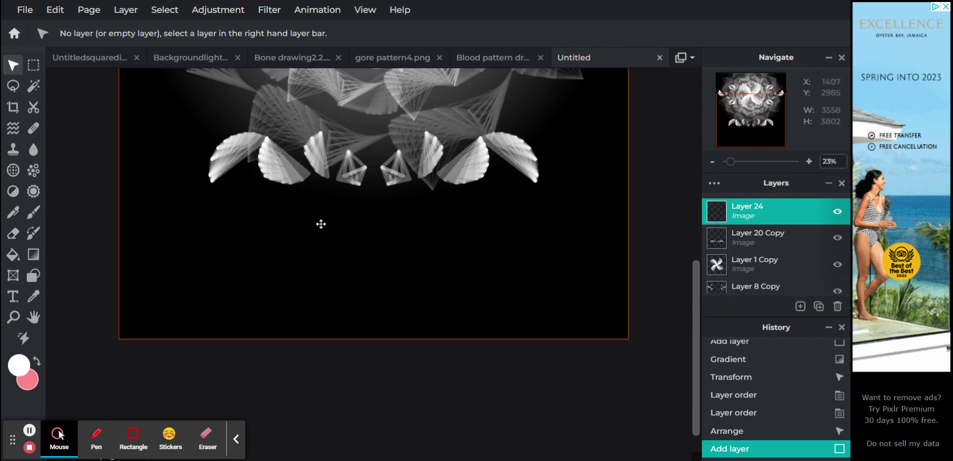
scroll(321, 225, up, 3)
scroll(321, 225, up, 1)
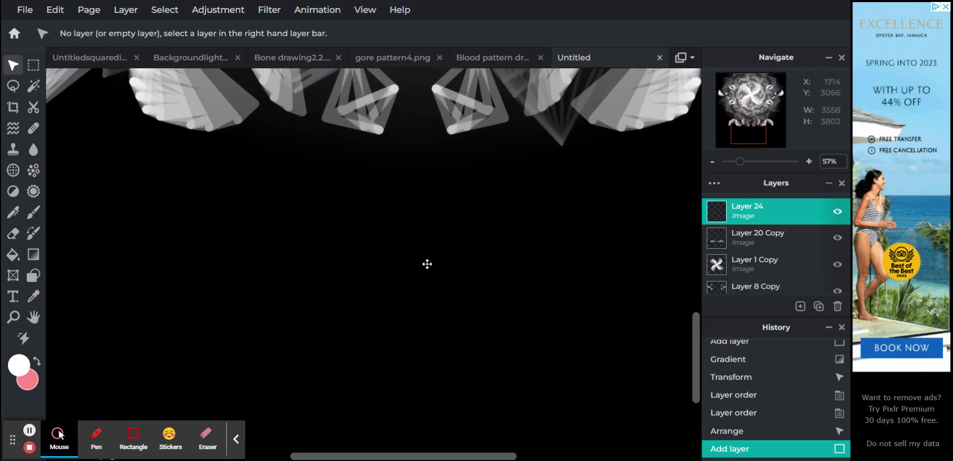
click(12, 213)
click(131, 33)
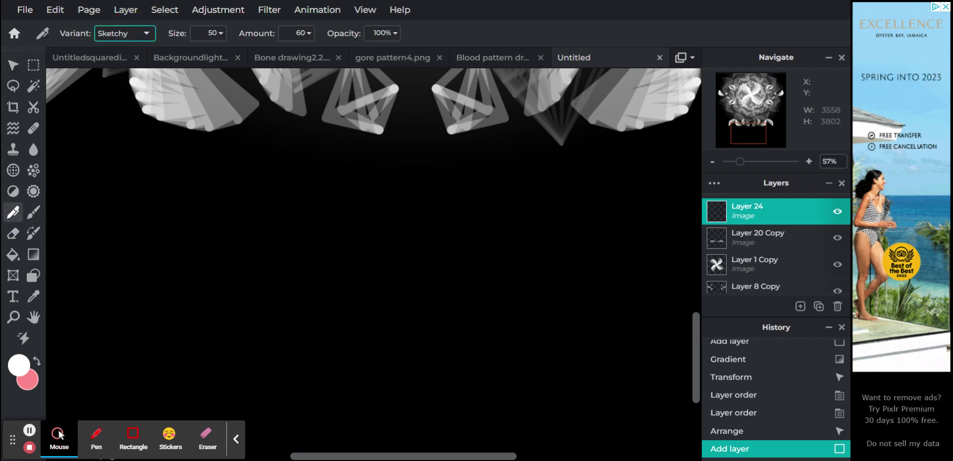
key(Down)
Try two freehand trail-pen fans in the black area below the fan row, undoing each one.
mouse_move(356, 276)
mouse_down()
mouse_move(302, 298)
mouse_move(277, 264)
mouse_move(304, 201)
mouse_up()
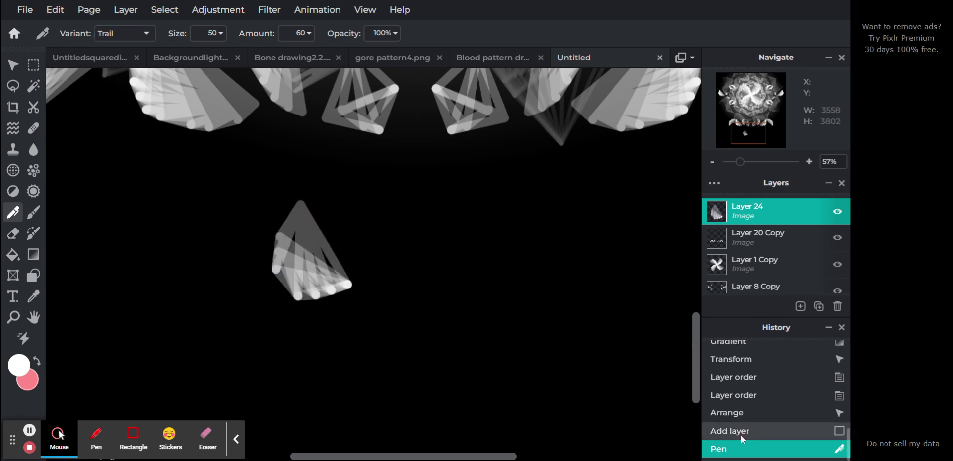
click(740, 436)
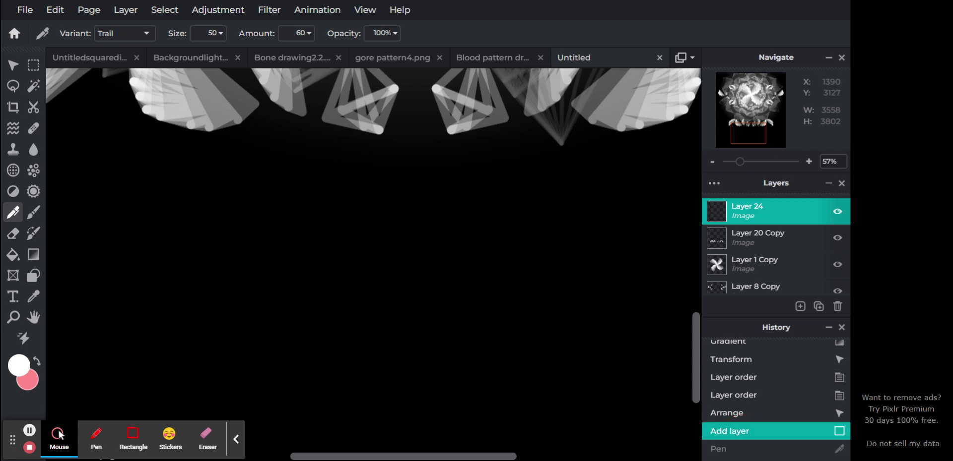
mouse_move(336, 228)
mouse_down()
mouse_move(390, 257)
mouse_move(380, 289)
mouse_move(316, 328)
mouse_up()
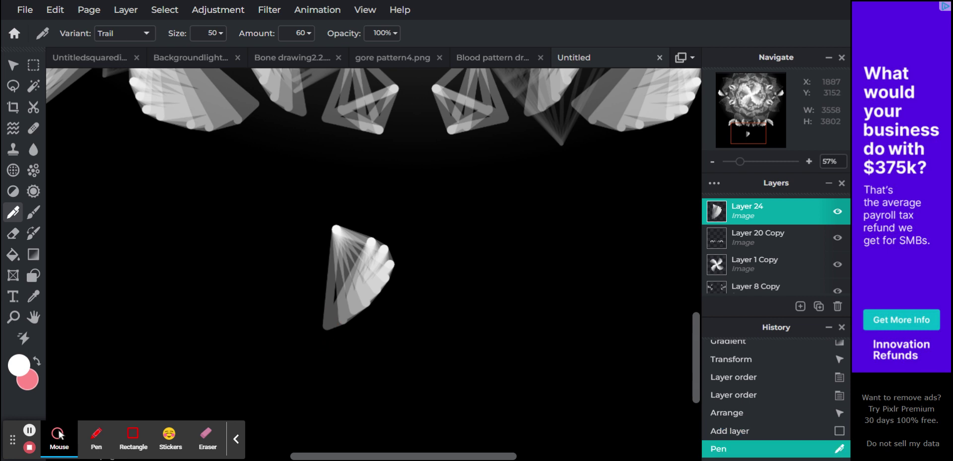
click(736, 432)
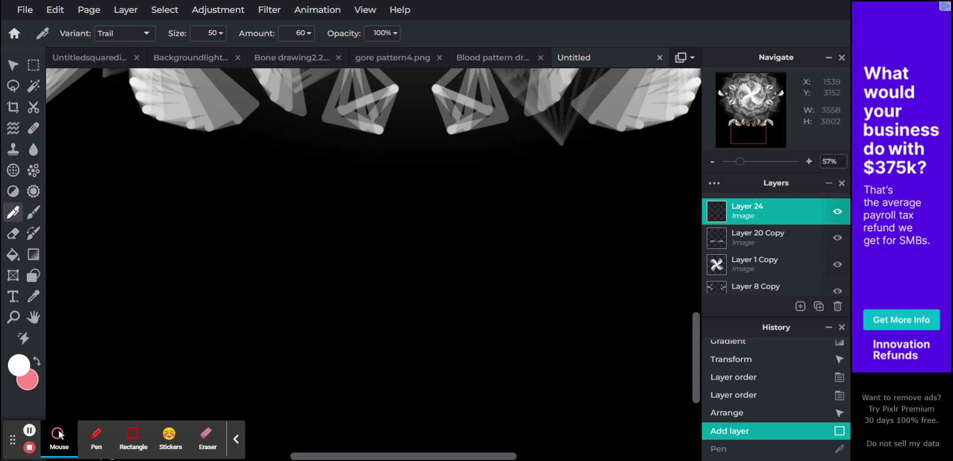
Draw a trail-pen fan about 349 × 342 px below the fan row, then flip it horizontally and rotate it left.
mouse_move(494, 244)
mouse_down()
mouse_move(505, 291)
mouse_move(497, 324)
mouse_move(478, 344)
mouse_move(430, 358)
mouse_move(388, 343)
mouse_up()
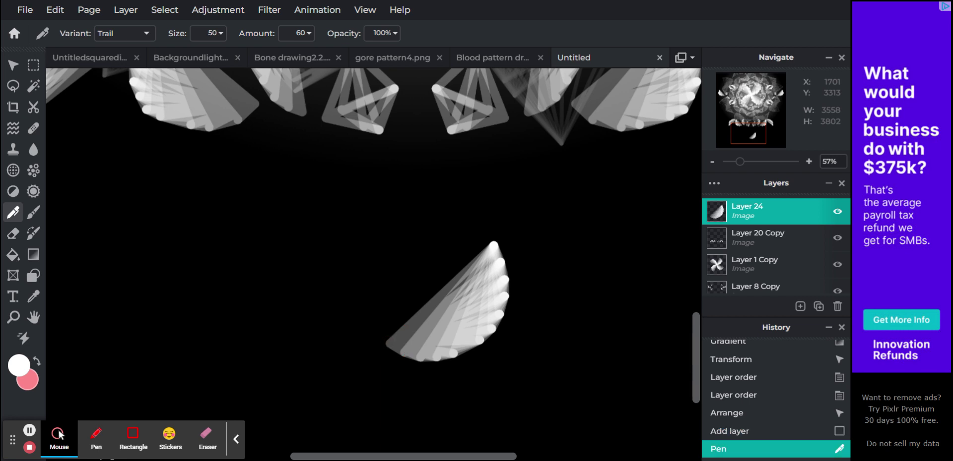
click(13, 65)
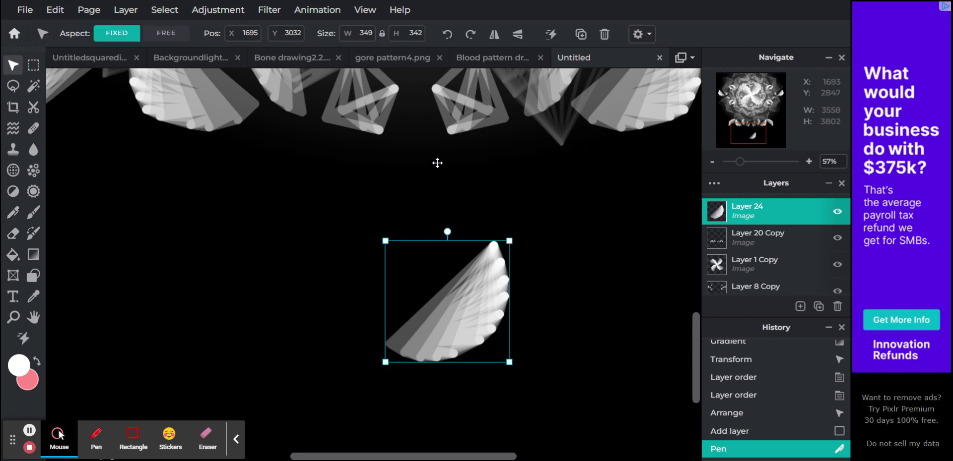
click(496, 36)
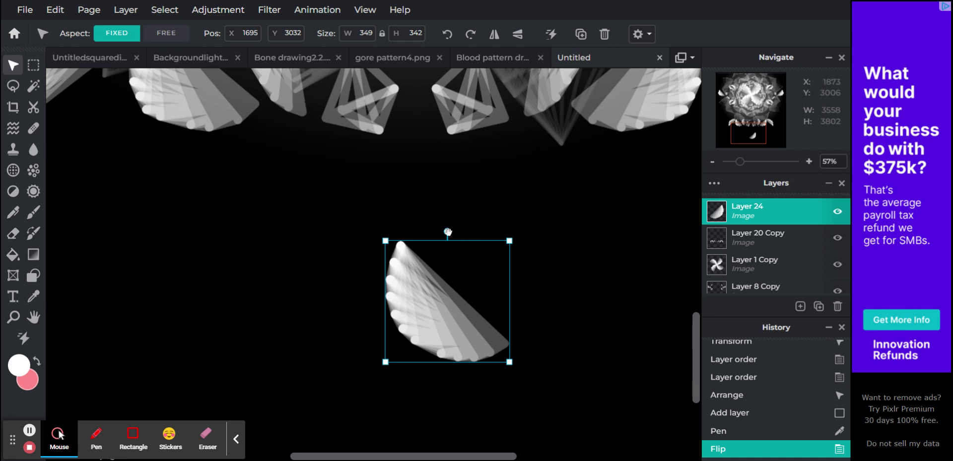
click(449, 38)
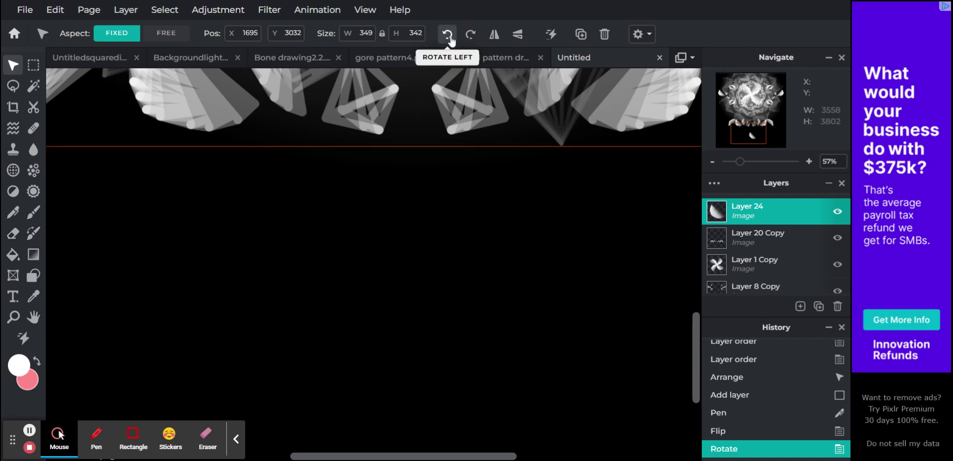
Move the rotated fan to X 1705, Y 2764, just below the fan row and right of its centre.
scroll(392, 301, down, 5)
click(675, 182)
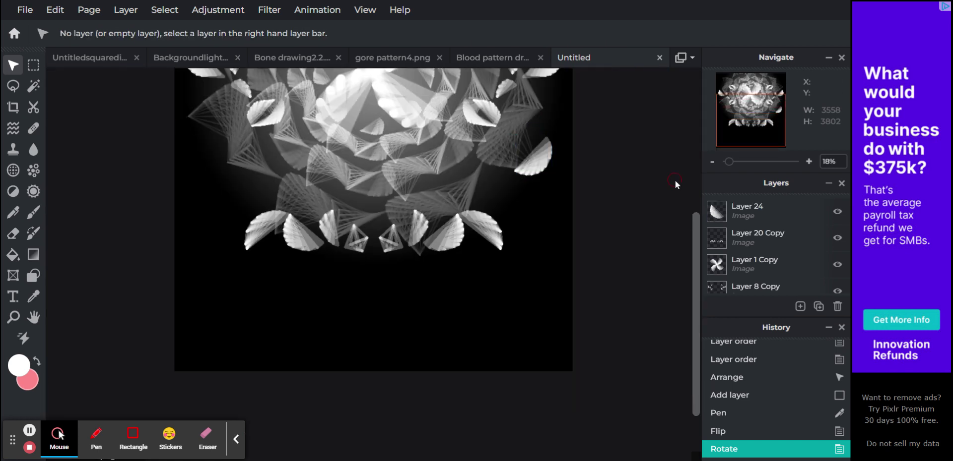
drag(383, 233, 383, 289)
scroll(384, 286, up, 5)
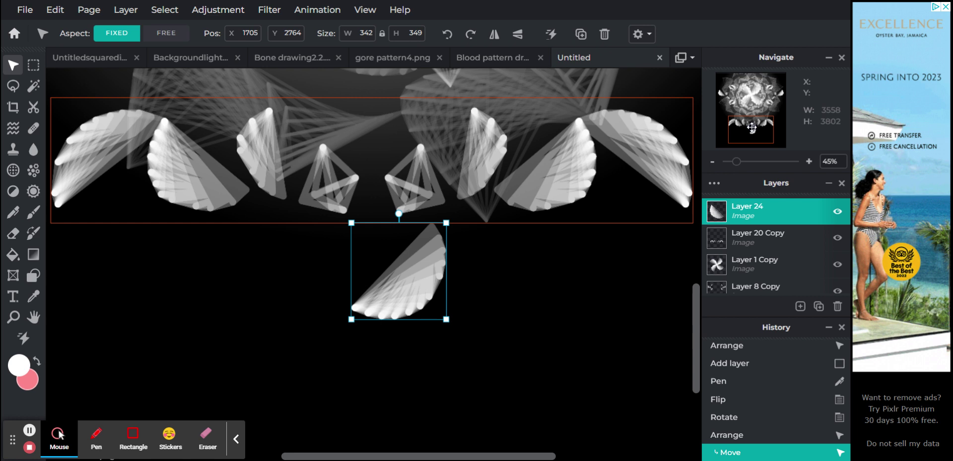
drag(751, 128, 749, 132)
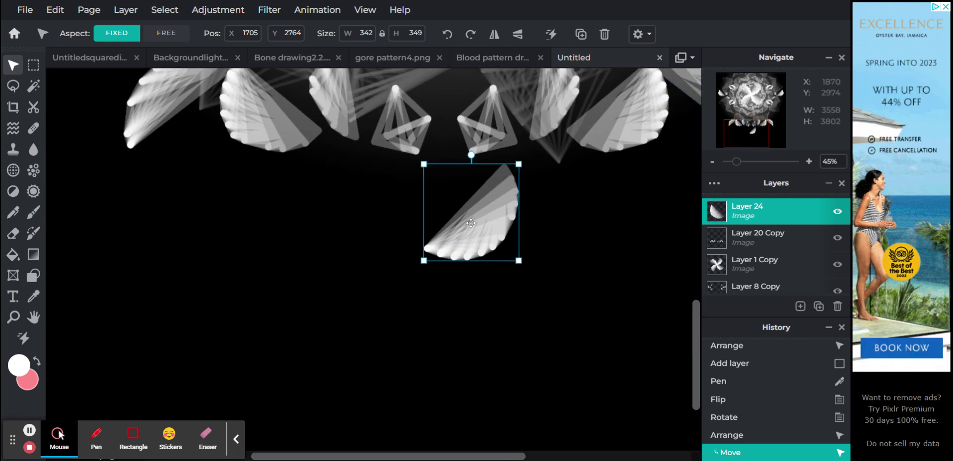
Duplicate the large fan, flip the copy horizontally and move it to X 1217, Y 2764 to form a mirrored pair.
key(ctrl+j)
click(493, 33)
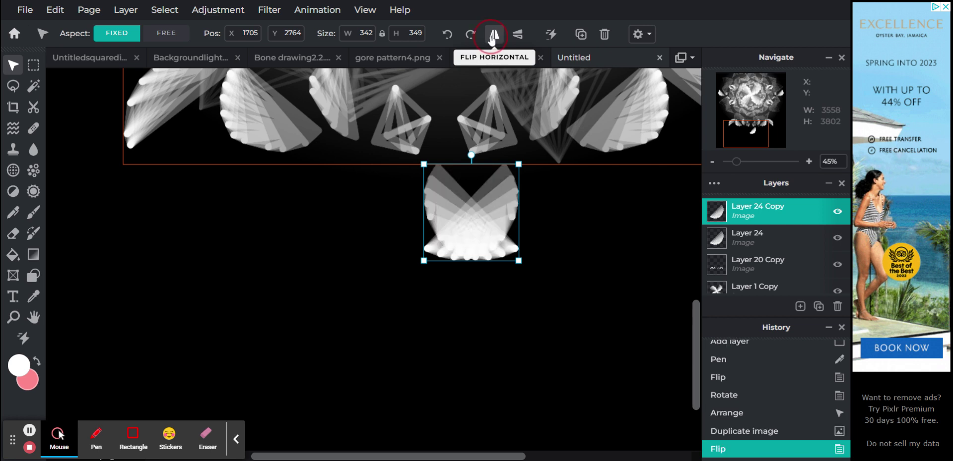
drag(468, 267, 342, 250)
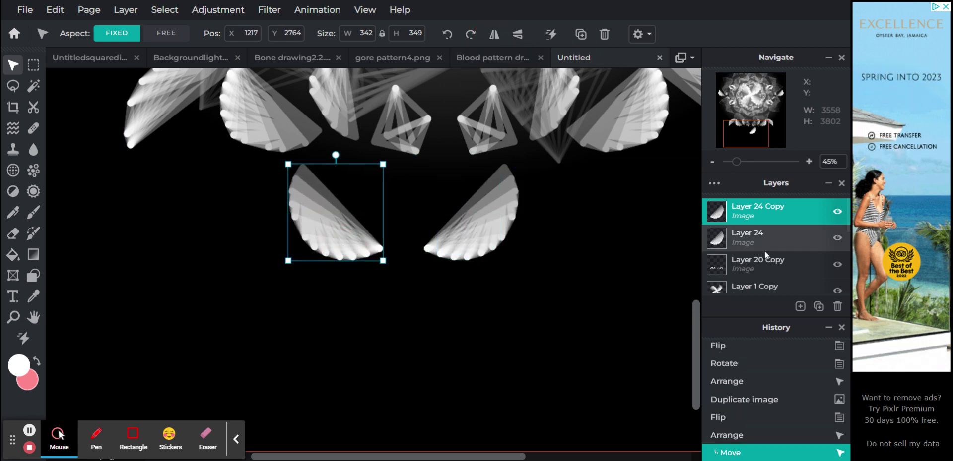
Add an empty layer and draw a small trail-pen fan about 140 × 249 px below the left large fan.
click(799, 306)
click(791, 293)
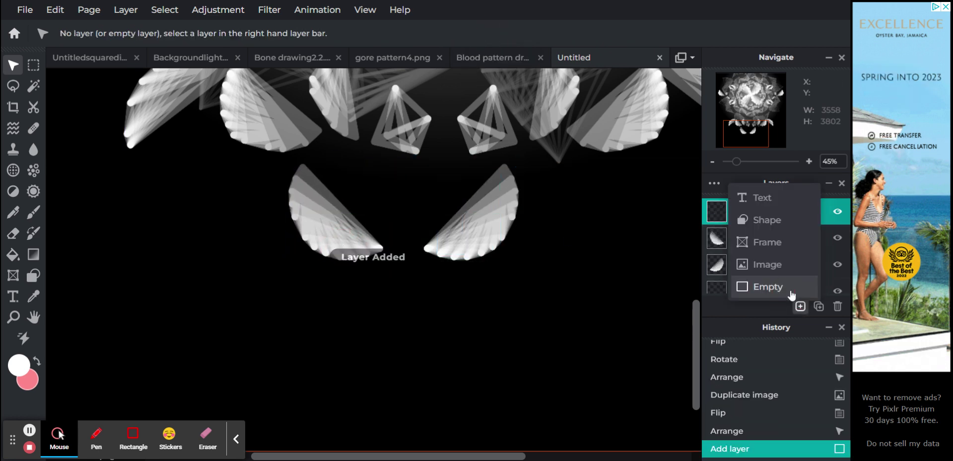
click(15, 214)
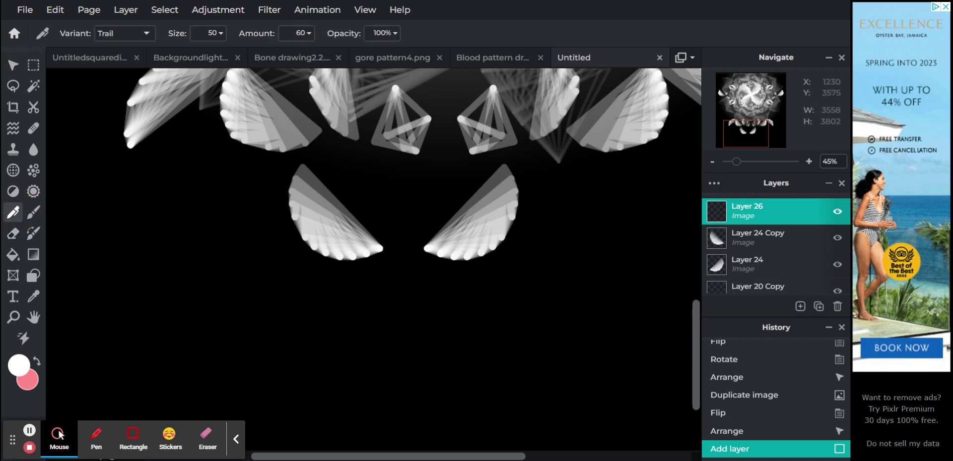
mouse_move(298, 383)
mouse_down()
mouse_move(323, 366)
mouse_move(325, 322)
mouse_up()
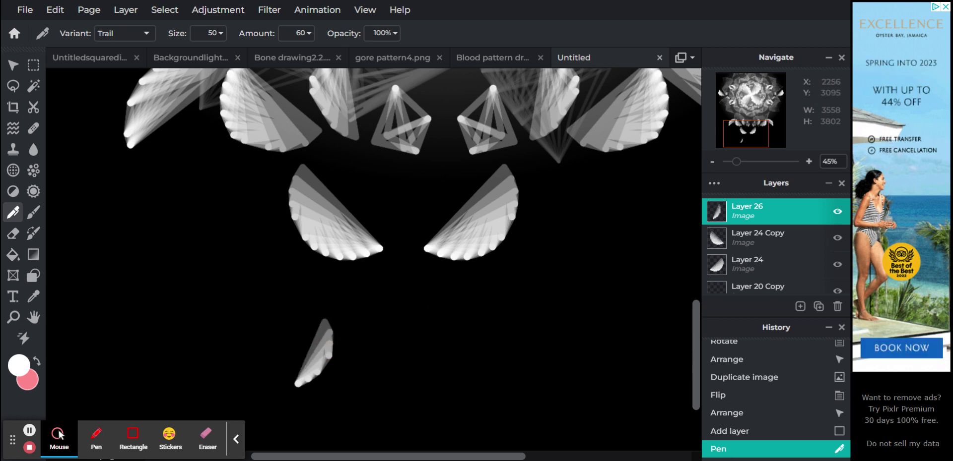
Duplicate the small fan, flip the copy horizontally and move it to X 1120, Y 3323 to form a V shape.
click(13, 65)
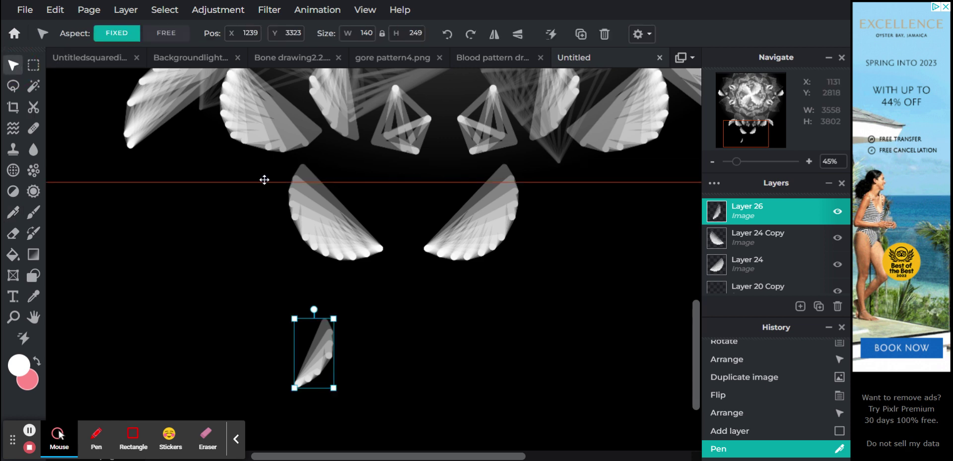
key(ctrl+j)
click(494, 35)
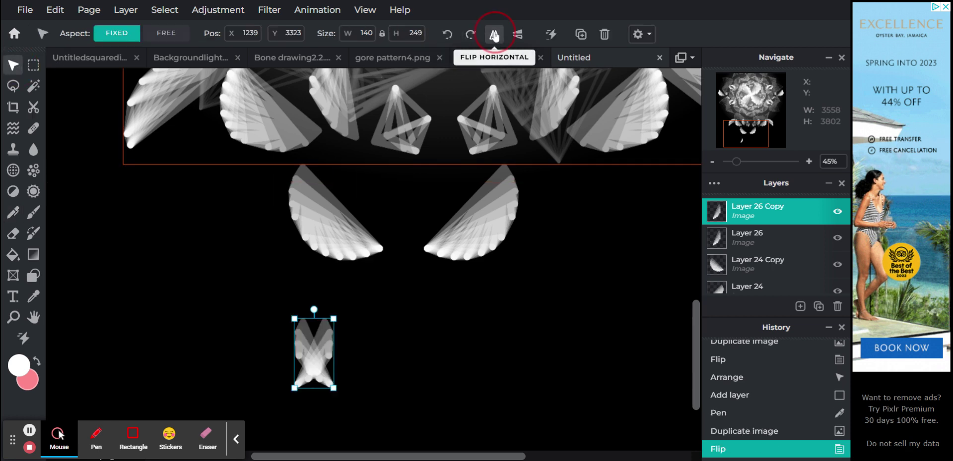
drag(309, 352, 274, 353)
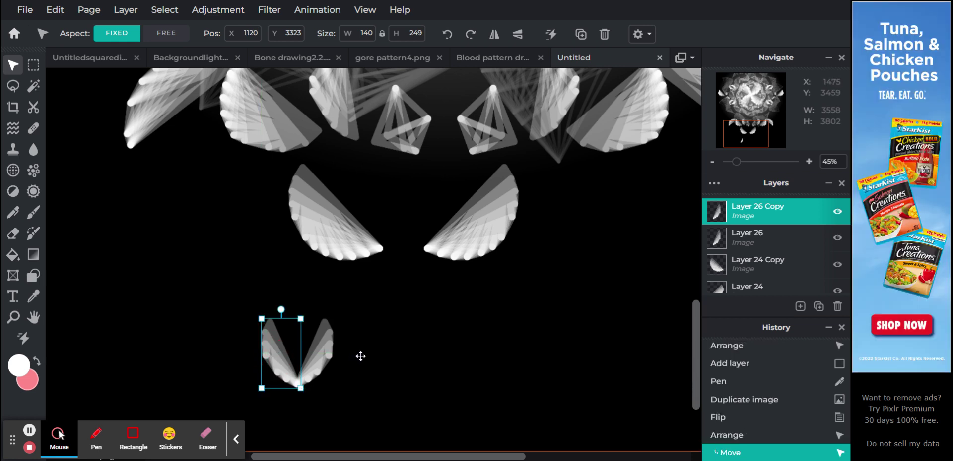
Merge the two small fans, flip the merged shape vertically and place it at X 1495, Y 3268 below the large pair.
click(759, 213)
click(620, 397)
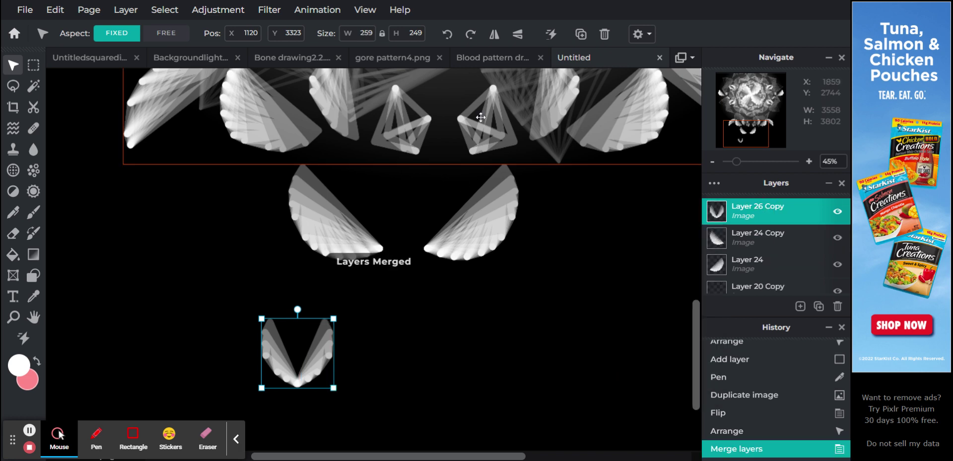
click(517, 34)
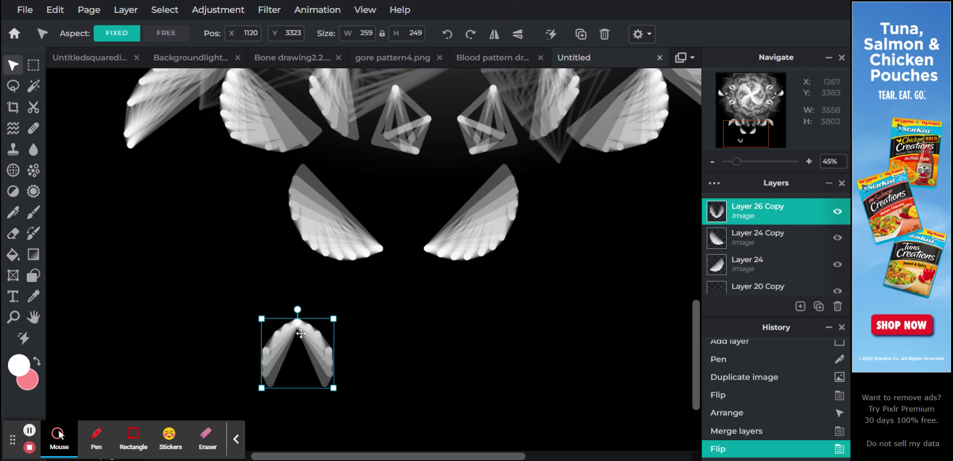
drag(298, 333, 402, 317)
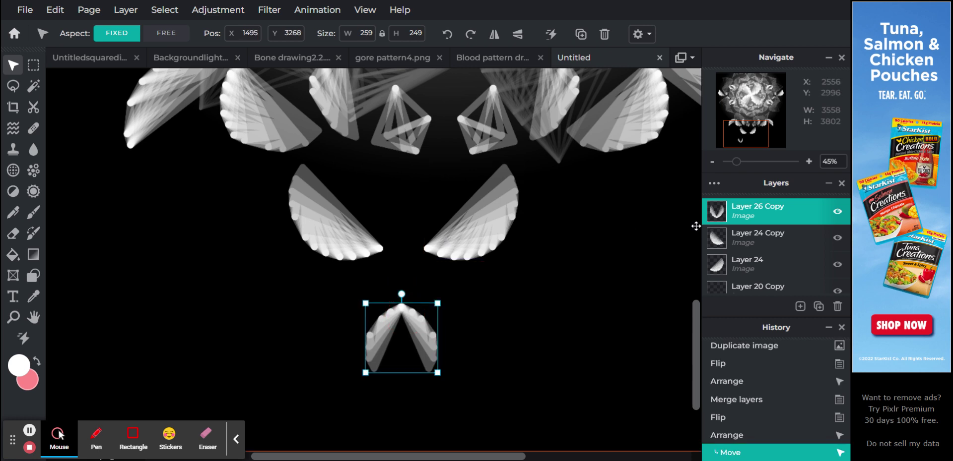
Merge the two large mirrored fans into one layer.
click(759, 241)
click(759, 242)
click(620, 419)
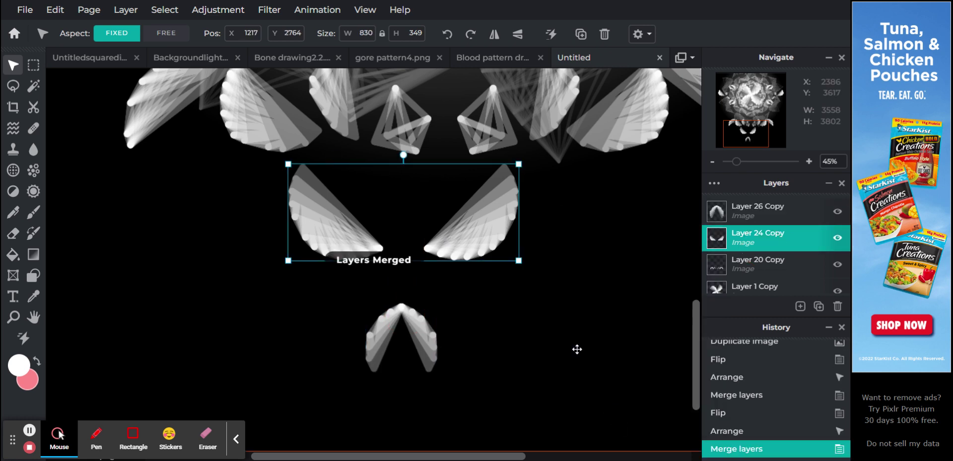
Move the large fan pair to X 1210, Y 2764 and the small arch below it to X 1496, Y 3418.
drag(468, 253, 469, 258)
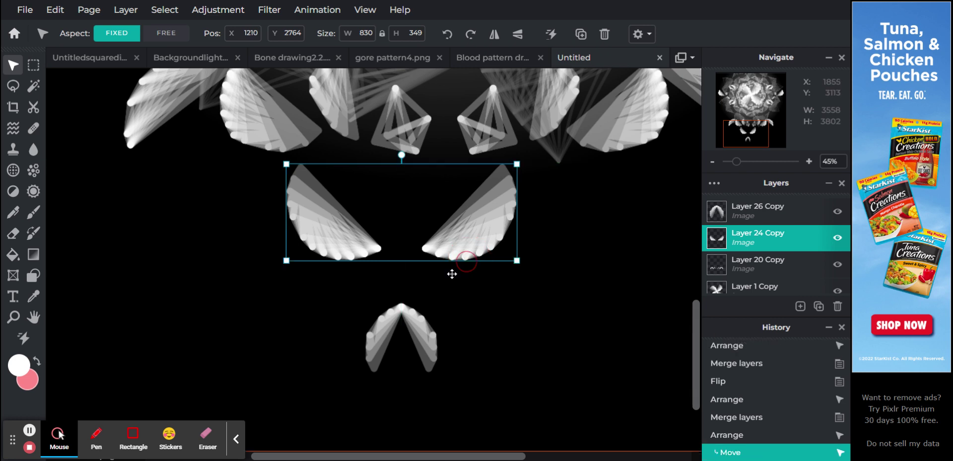
click(412, 327)
drag(412, 327, 415, 373)
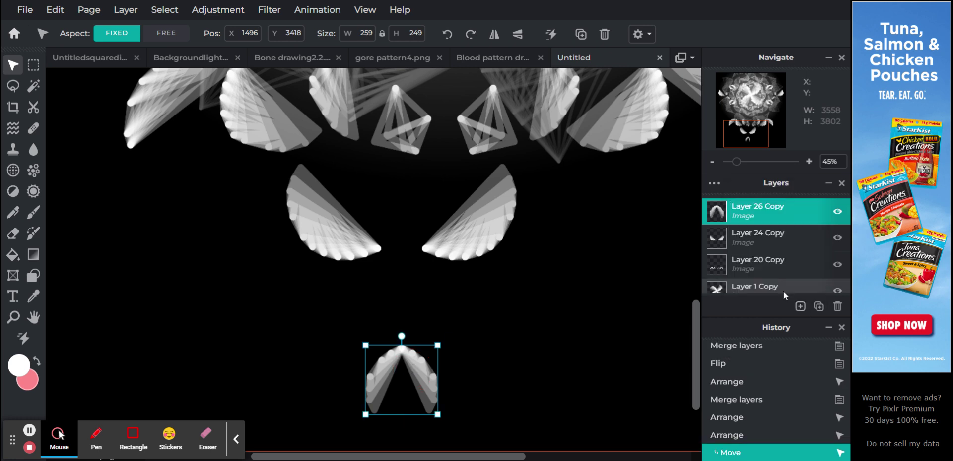
Add an empty layer and draw a narrow upright trail-pen fan about 196 × 451 px beside the left half of the arch.
click(800, 307)
click(796, 294)
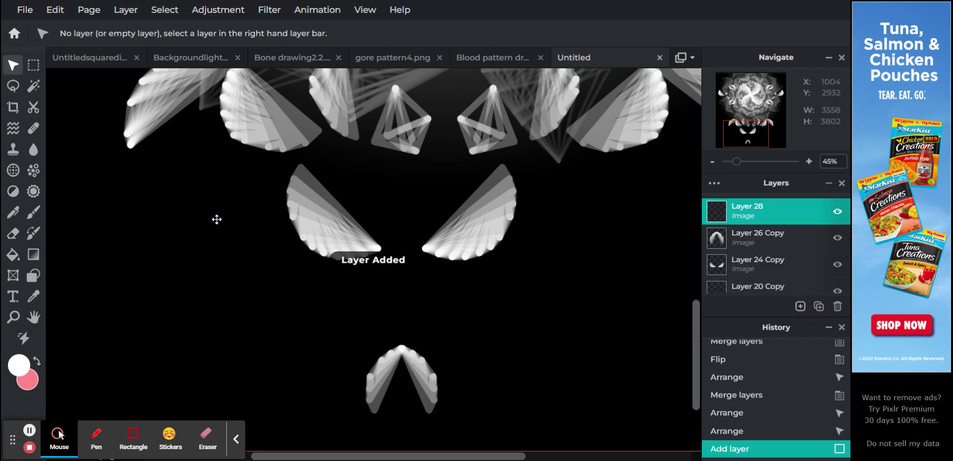
click(13, 218)
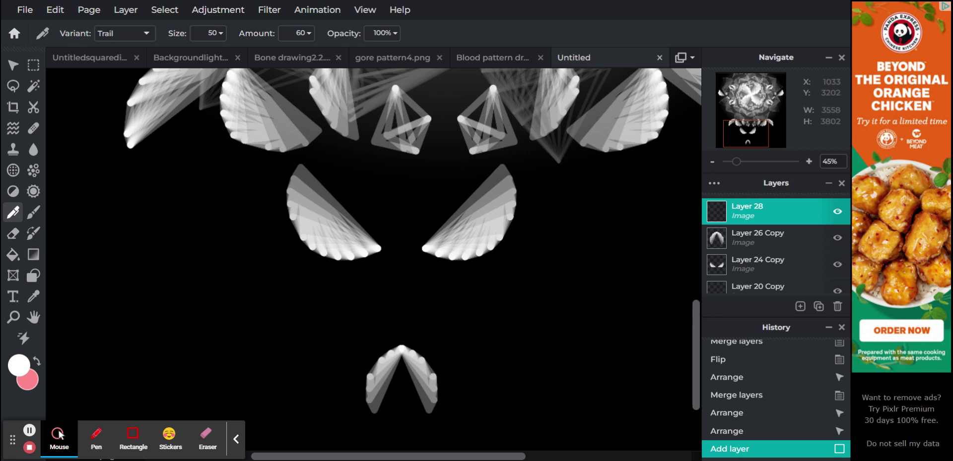
mouse_move(237, 244)
mouse_down()
mouse_move(224, 255)
mouse_move(224, 276)
mouse_move(264, 312)
mouse_move(258, 341)
mouse_move(236, 365)
mouse_up()
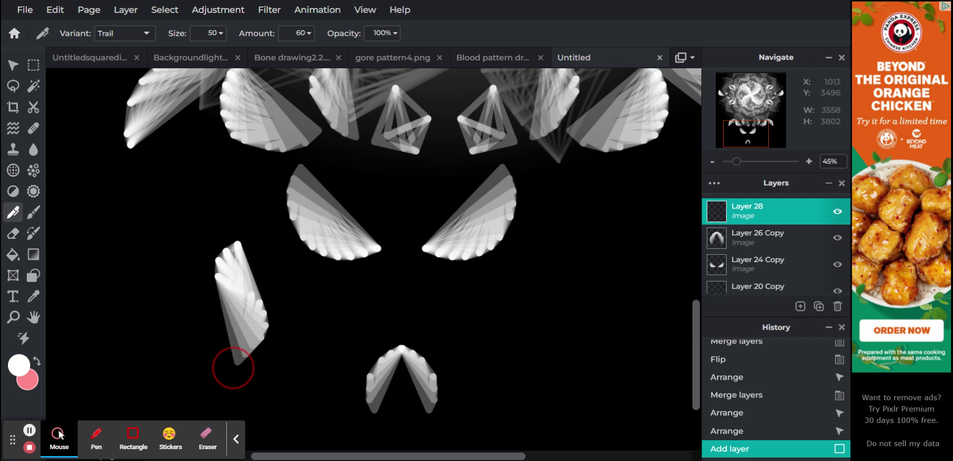
drag(232, 368, 232, 368)
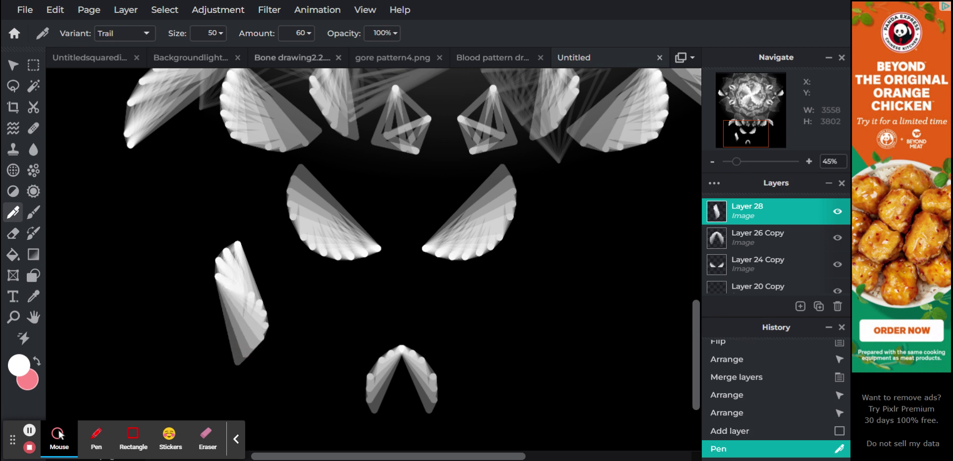
Move the narrow fan to X 822, Y 3010, clear of the other shapes.
click(13, 64)
mouse_move(241, 270)
mouse_down()
mouse_move(397, 263)
mouse_move(406, 251)
mouse_move(395, 250)
mouse_up()
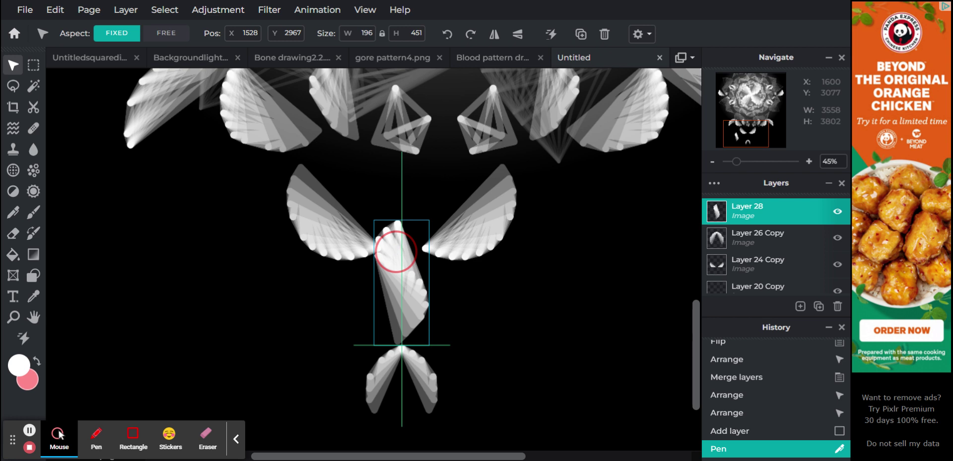
drag(396, 251, 201, 263)
Duplicate the narrow fan, flip the copy horizontally and overlap it with the original at X 786, Y 3010.
key(ctrl+j)
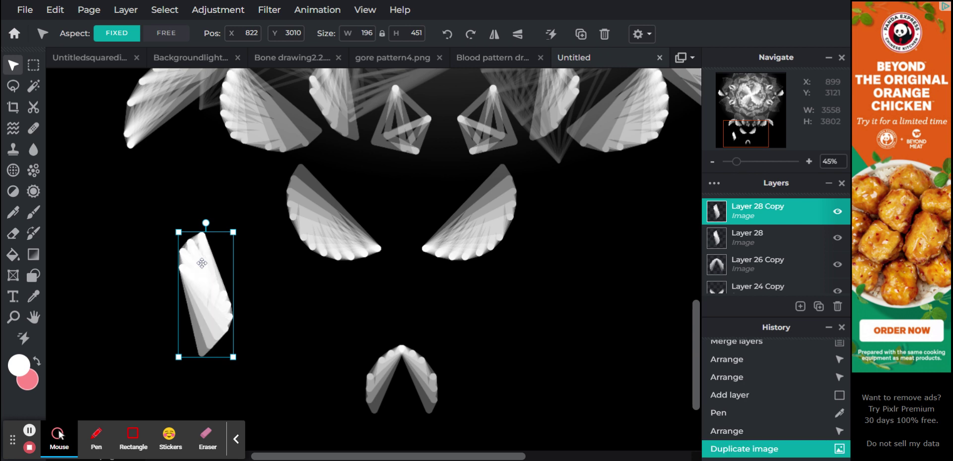
click(493, 34)
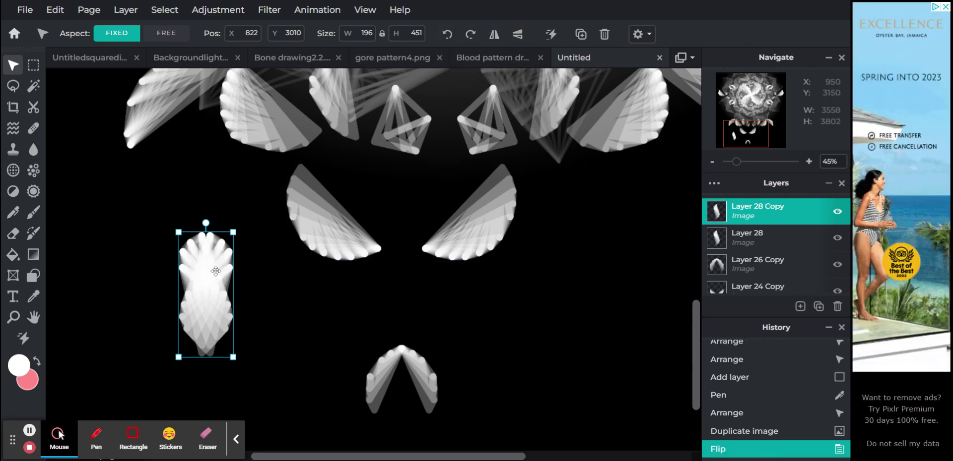
drag(216, 271, 205, 271)
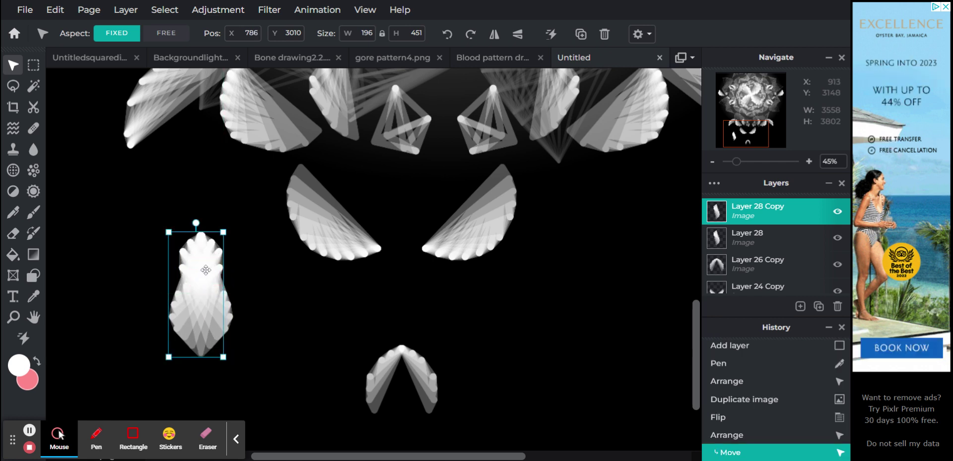
Merge the two overlapping fans into one body shape and place it at X 1510, Y 2990 above the small arch.
click(759, 208)
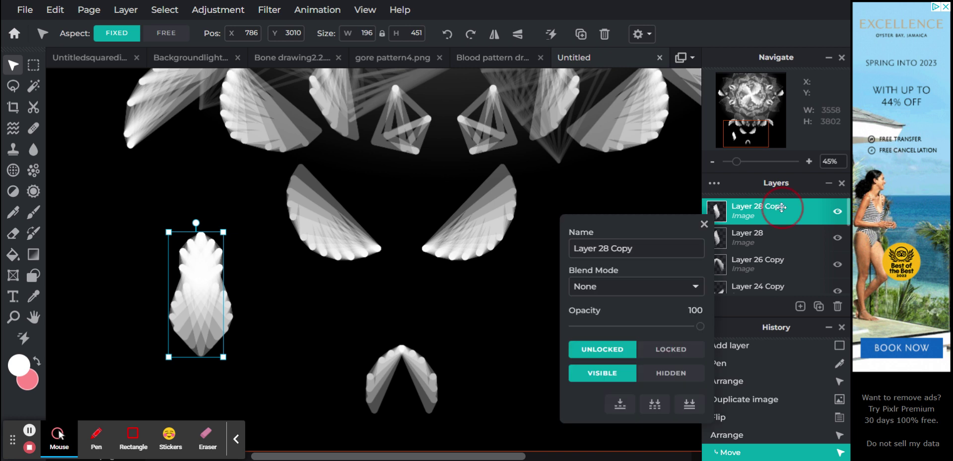
click(613, 392)
drag(193, 284, 391, 281)
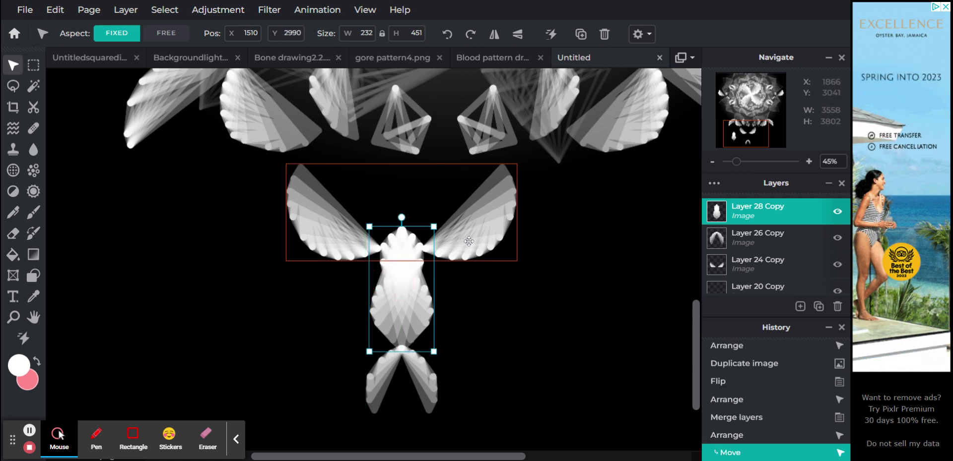
Enlarge the wing-like fan pair to 1057 × 444 and place it at X 1098, Y 2778 around the body.
drag(468, 241, 472, 279)
drag(516, 207, 578, 177)
drag(500, 285, 472, 277)
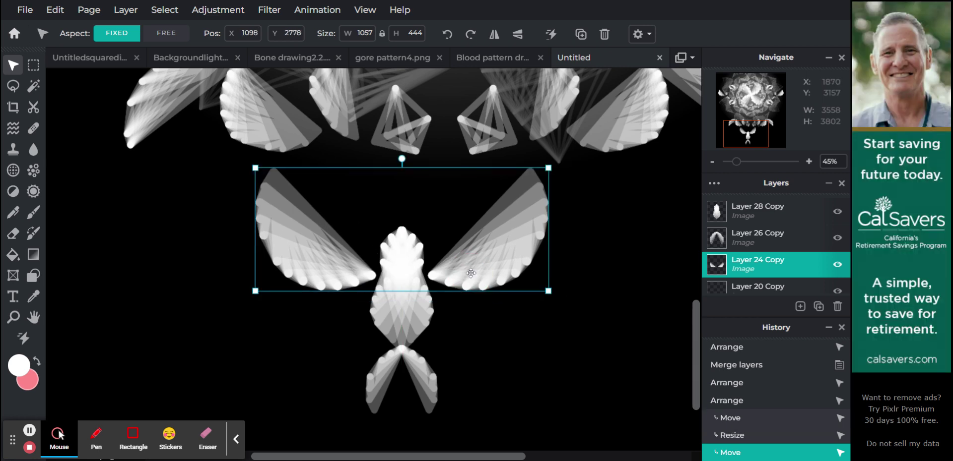
Select only the right wing with a rectangular marquee and shift it horizontally inward so that it meets the body.
click(38, 70)
drag(606, 146, 422, 323)
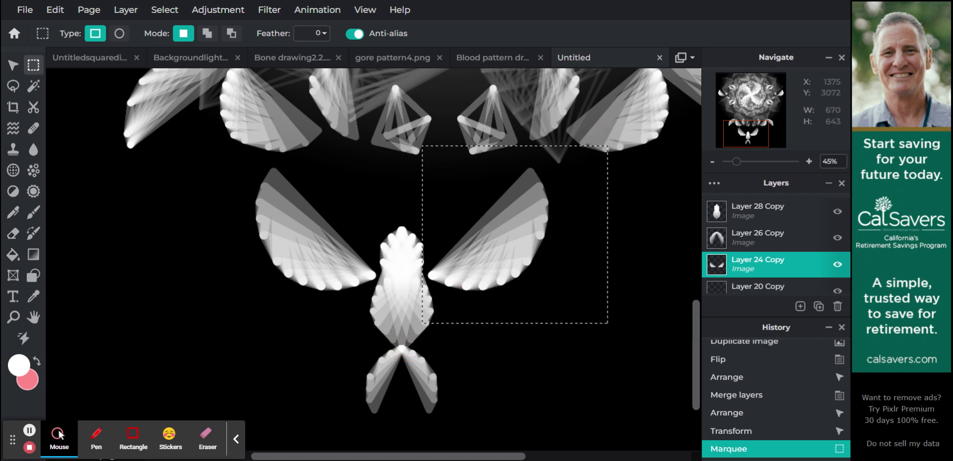
click(14, 64)
click(94, 33)
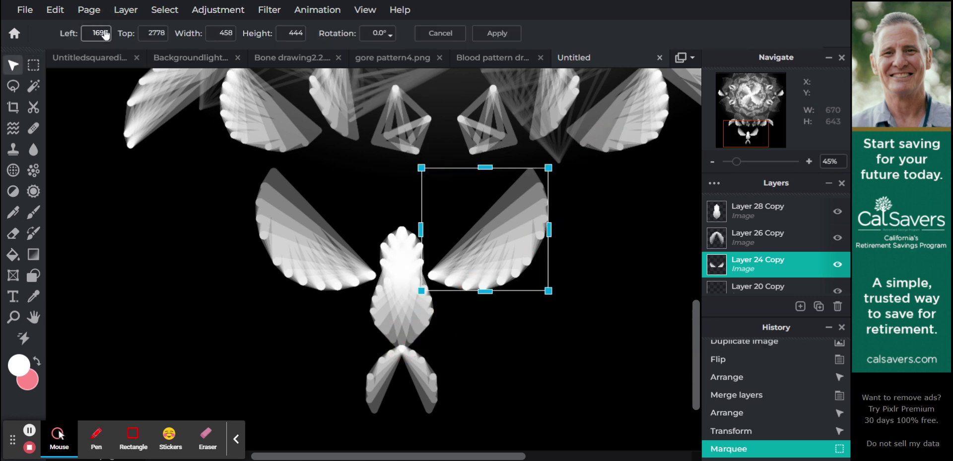
key(Left)
key(Left)
key(Left)
key(Left)
key(Left)
key(Left)
key(Left)
key(Left)
key(Left)
key(Left)
key(Left)
key(Left)
key(Left)
key(Left)
key(Left)
key(Left)
key(Left)
key(Left)
key(Left)
key(Left)
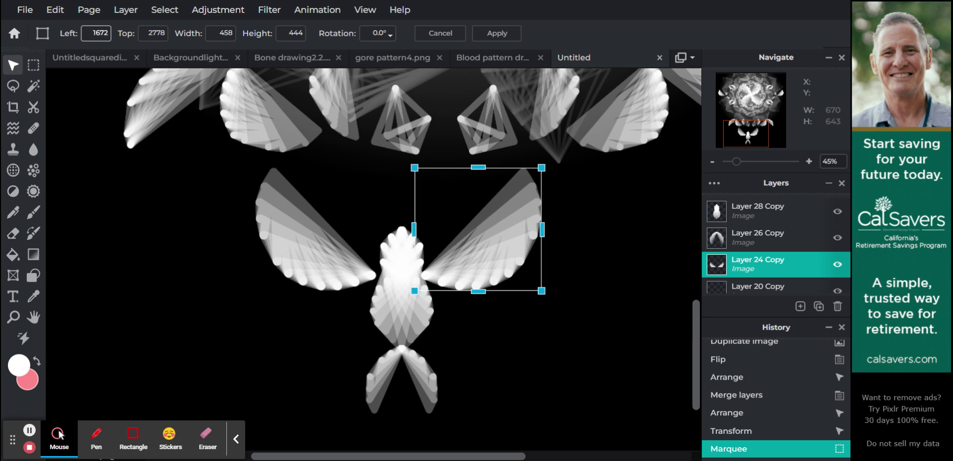
click(508, 32)
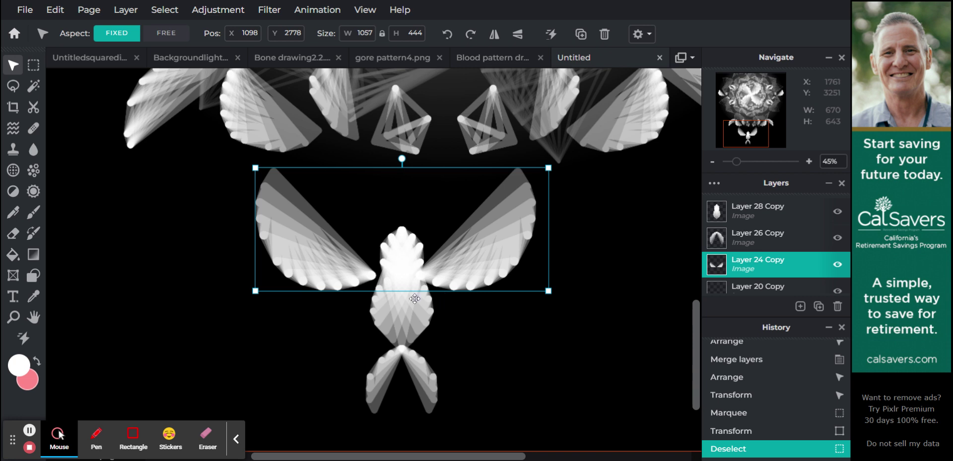
Scale the wing pair down to 907 × 381 and position it at X 1173, Y 2831.
mouse_move(296, 254)
mouse_down()
mouse_move(303, 266)
mouse_move(307, 252)
mouse_up()
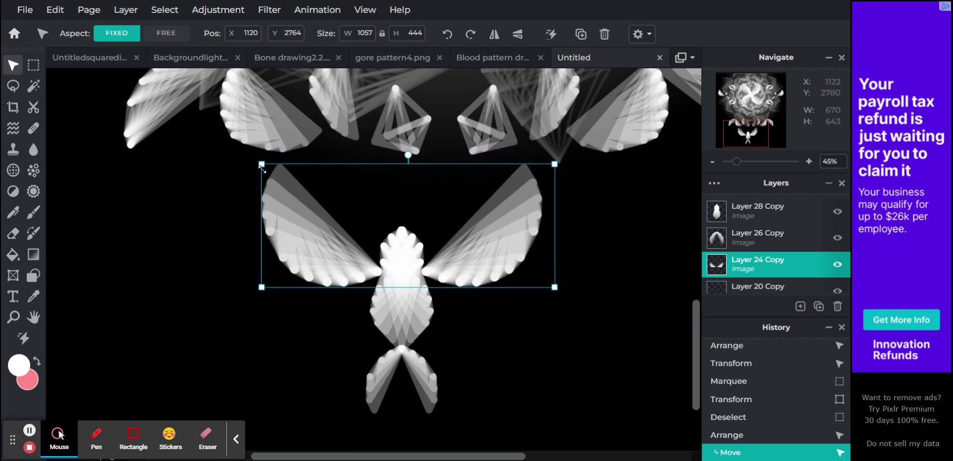
drag(262, 164, 304, 187)
drag(322, 238, 314, 243)
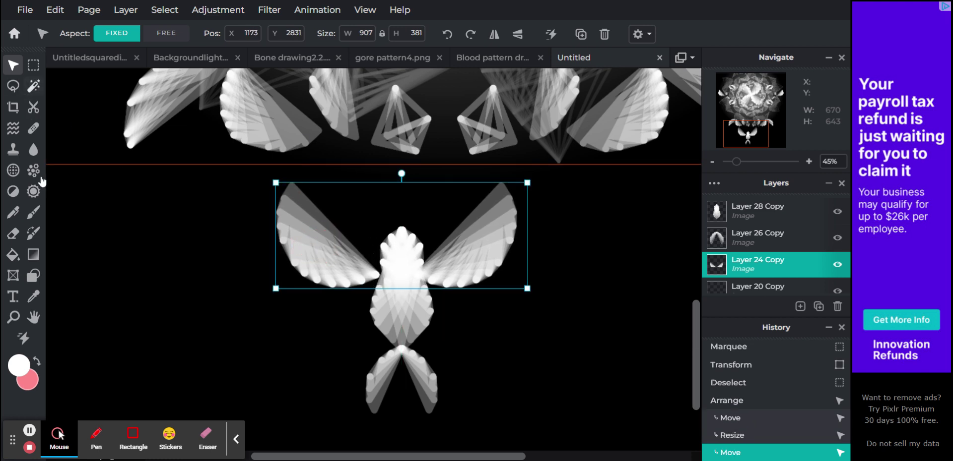
Set the Eraser to 100% opacity and 73 px, and dab an empty spot between the wings to trim the layer bounds.
click(13, 233)
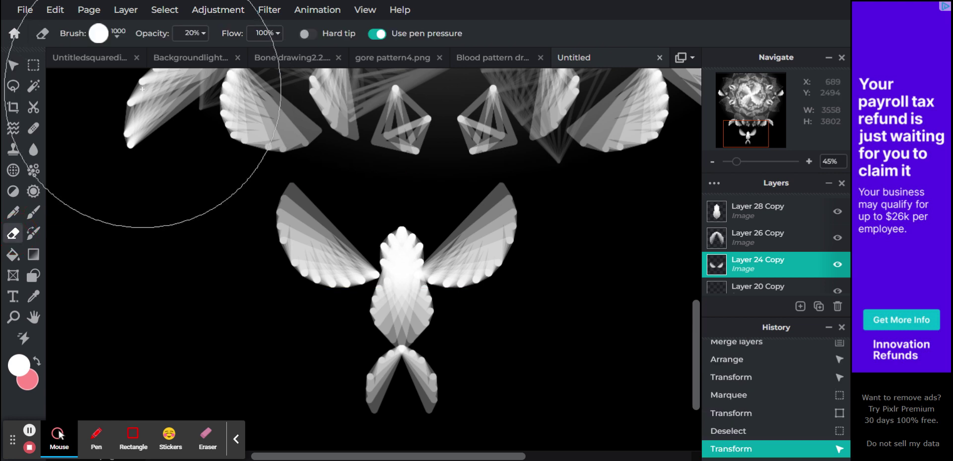
click(177, 35)
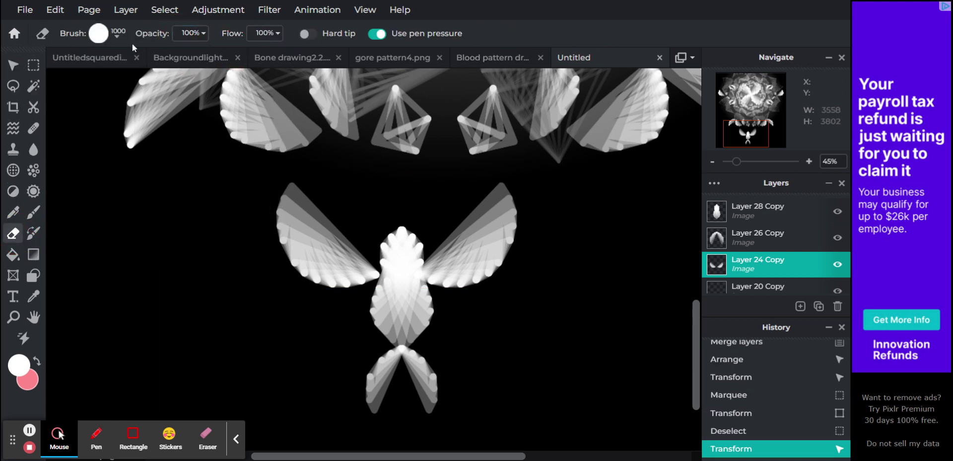
click(104, 35)
drag(130, 77, 136, 77)
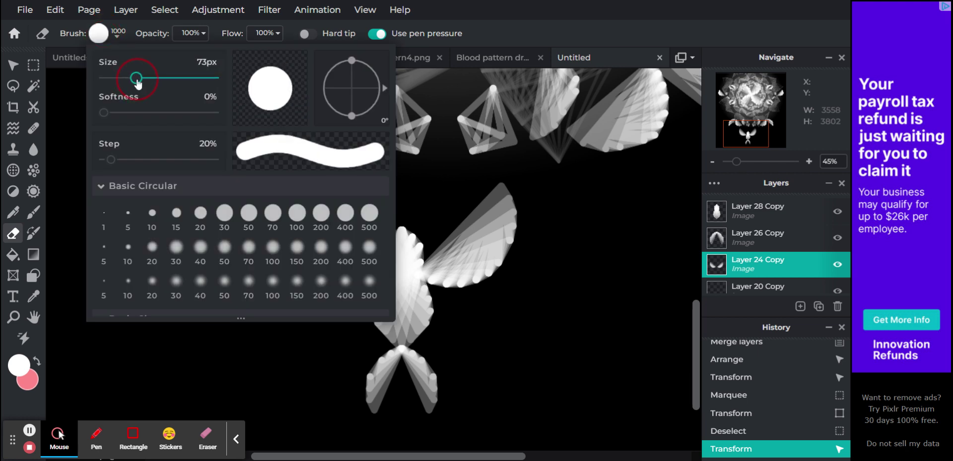
click(426, 199)
Enlarge the wing pair to 992 × 435 and center it on the body at X 1130, Y 2777.
click(11, 67)
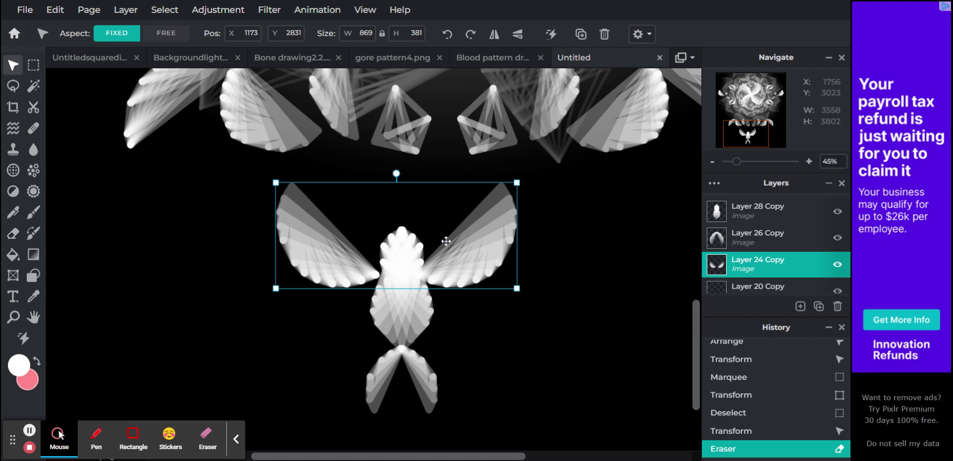
drag(452, 249, 457, 223)
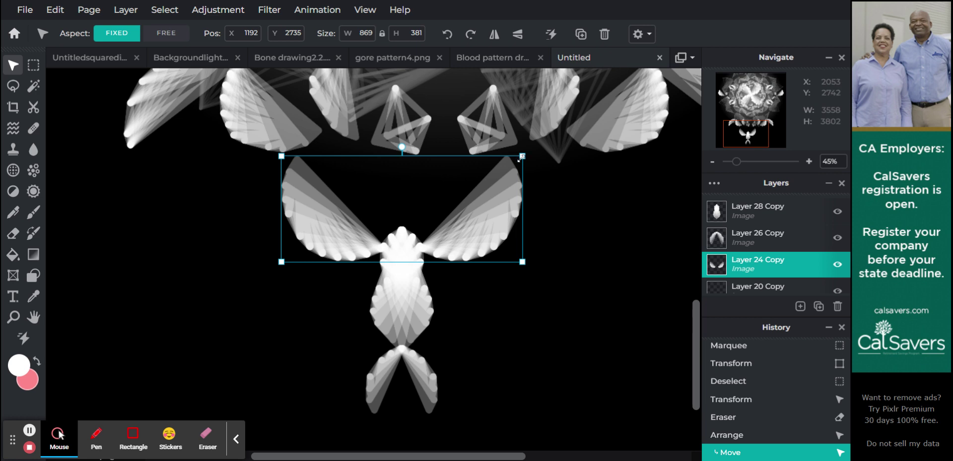
drag(521, 157, 557, 149)
drag(491, 217, 474, 242)
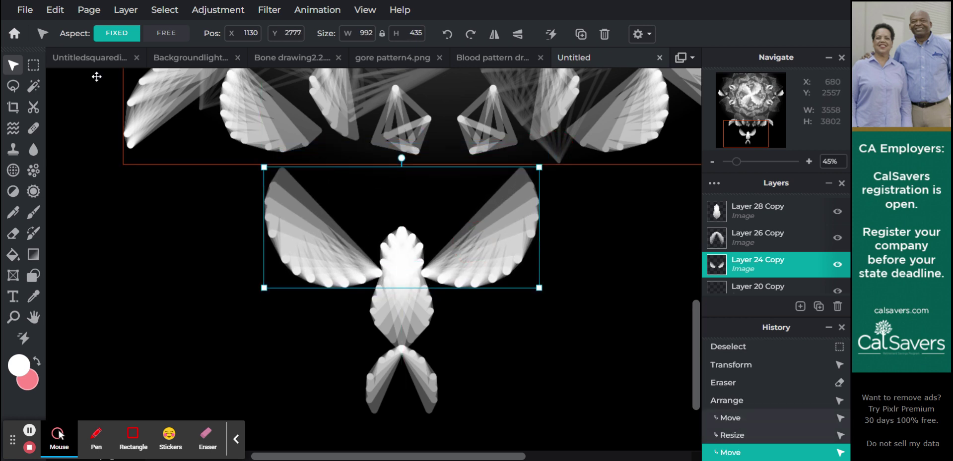
Select only the left wing with a rectangular marquee and shift it inward to a left position of 1188.
click(36, 67)
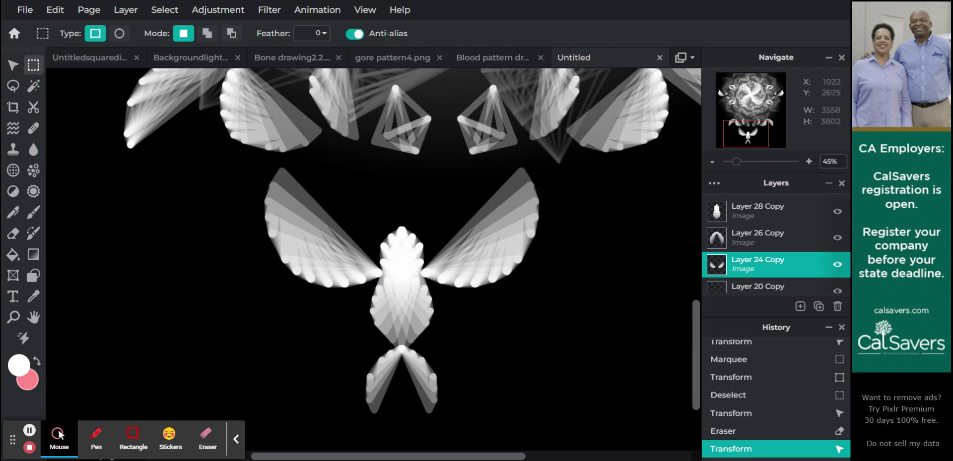
drag(231, 136, 401, 309)
click(13, 65)
click(94, 34)
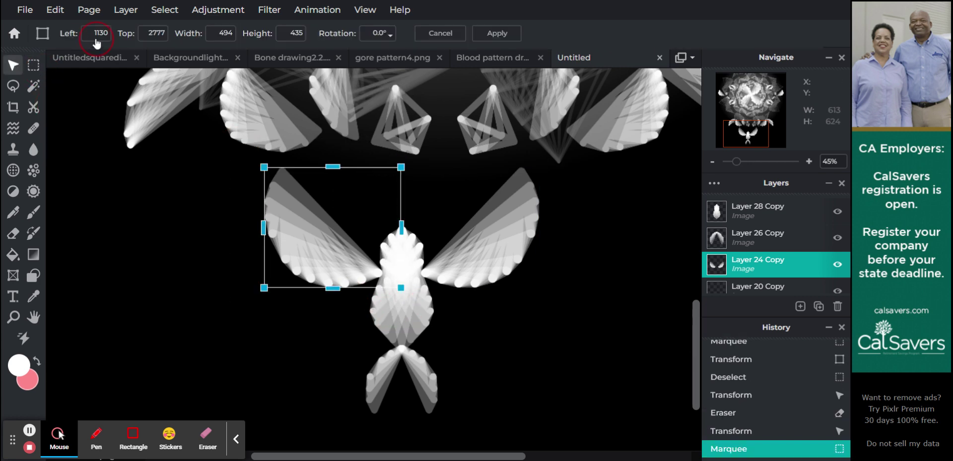
key(Up)
key(Up)
key(Up)
key(Up)
key(Up)
key(Up)
key(Up)
key(Up)
key(Up)
key(Up)
key(Up)
key(Up)
key(Up)
key(Up)
key(Up)
key(Up)
key(Up)
key(Up)
key(Up)
key(Up)
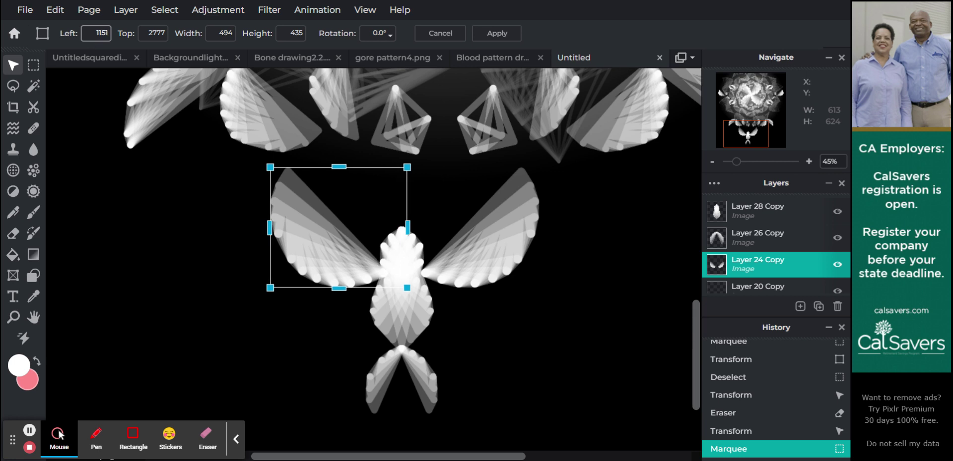
key(Up)
key(Up)
key(Up)
key(Up)
key(Up)
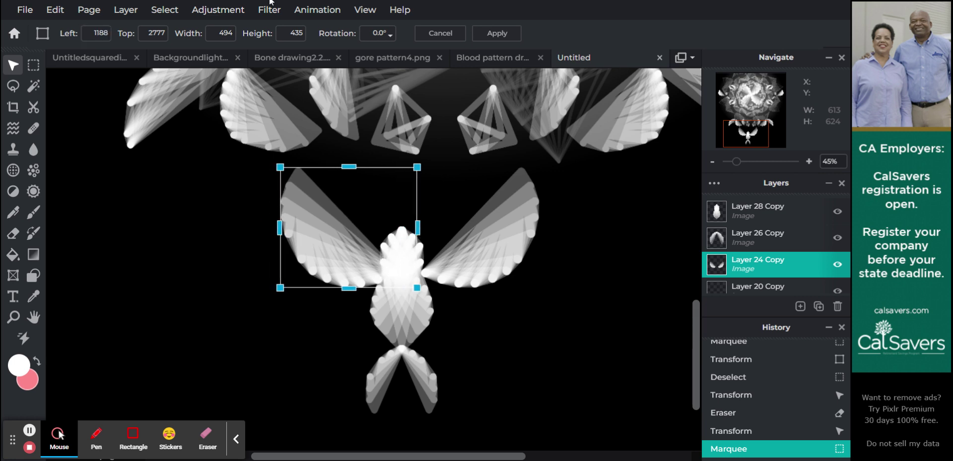
click(496, 34)
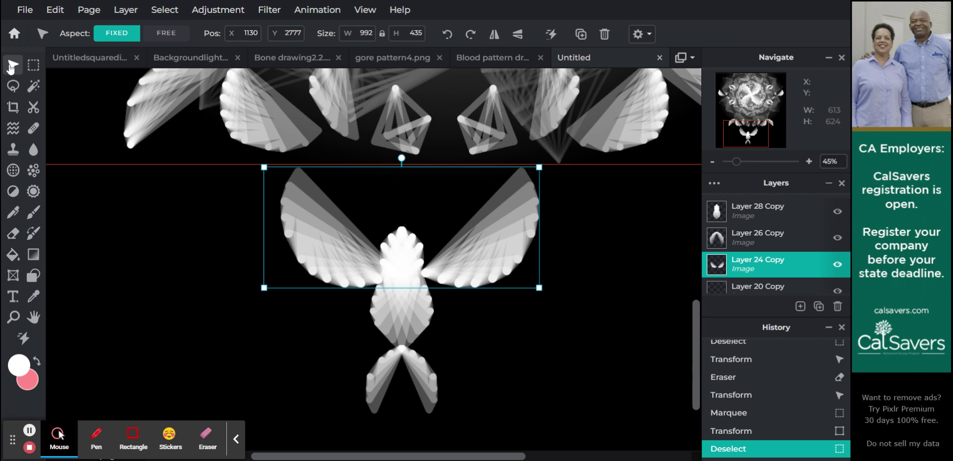
Erase at an empty spot beside the left wing to trim the layer bounds, and move the wing pair to X 1159, Y 2739.
click(338, 251)
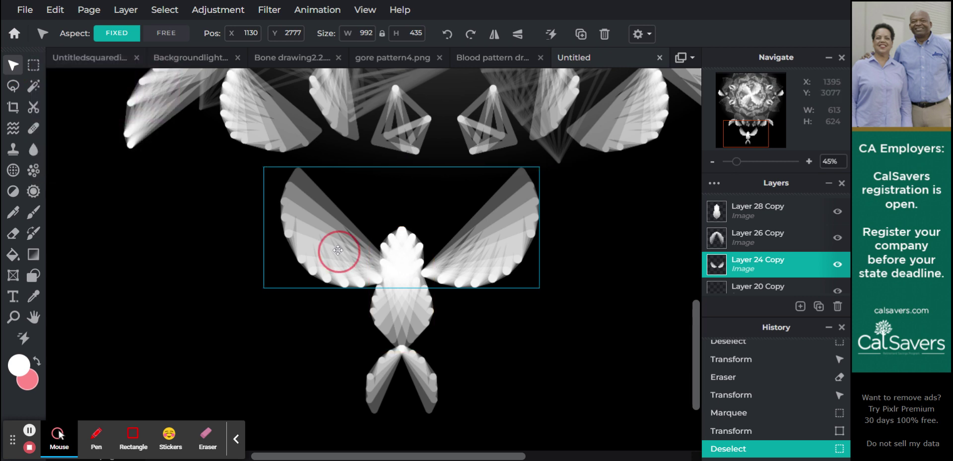
click(13, 233)
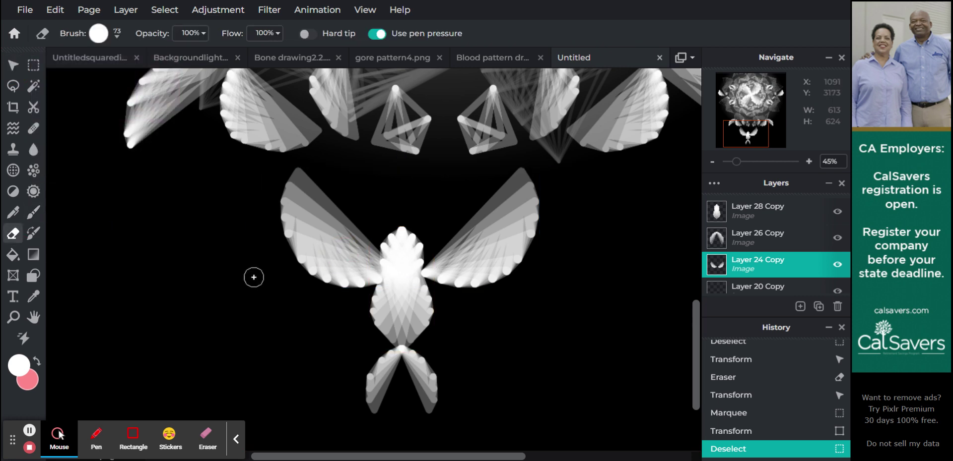
click(277, 266)
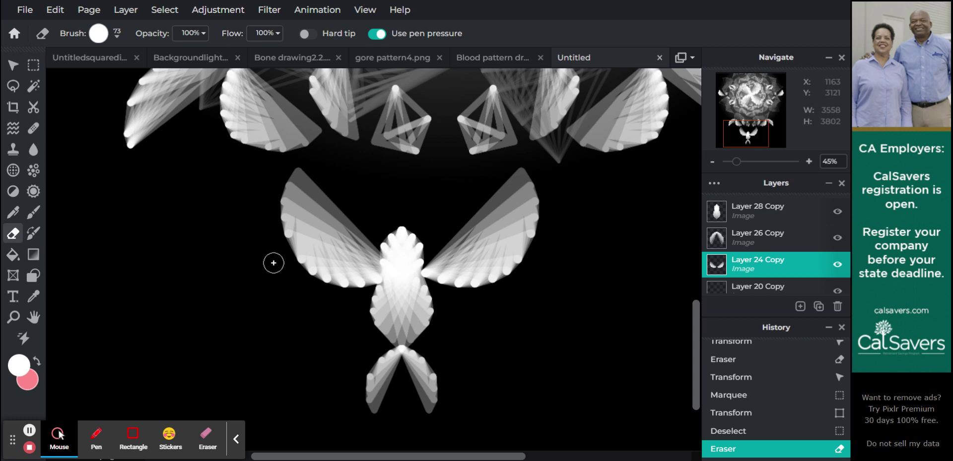
click(17, 70)
drag(350, 250, 340, 241)
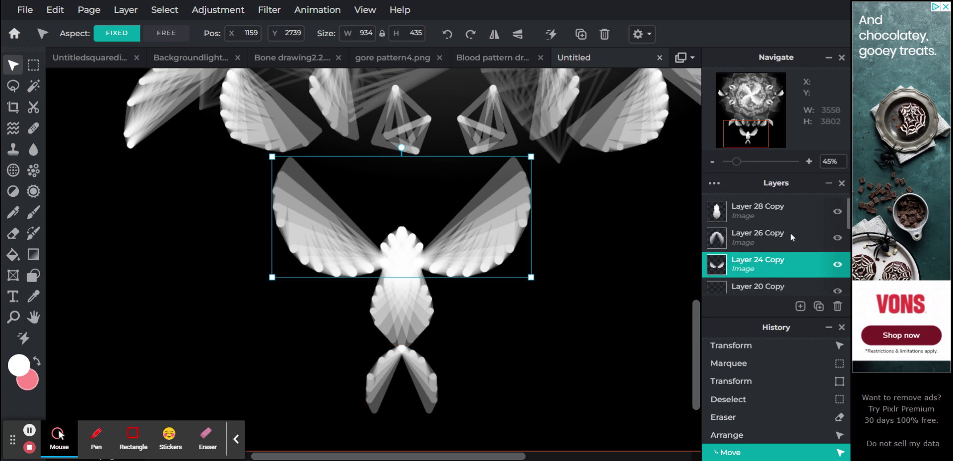
Add an empty layer and move it to the top of the layer stack, above Layer 28 Copy.
click(800, 307)
click(785, 288)
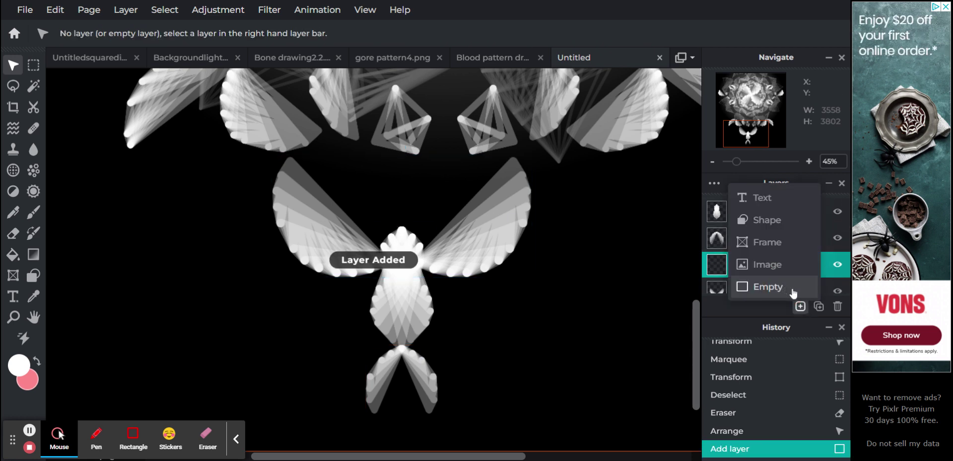
drag(749, 258, 751, 216)
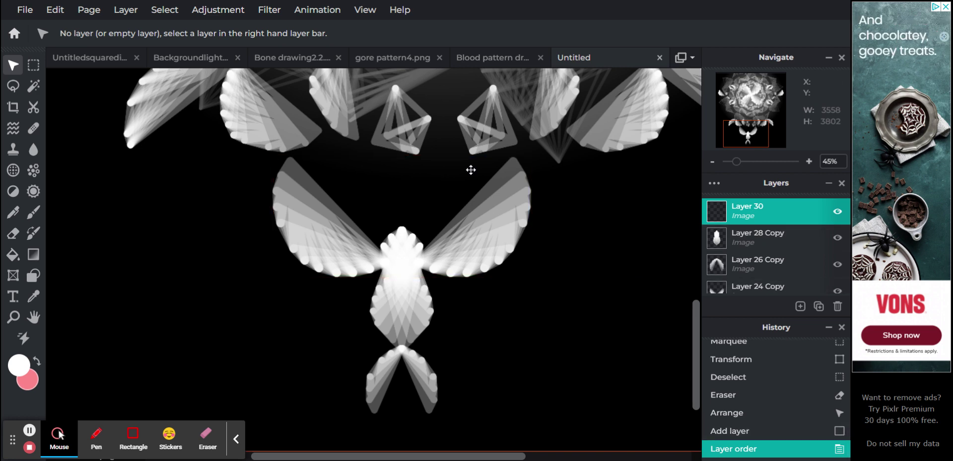
Draw a small white fan about 171 × 176 px beside the bird's tail with the 50 px Trail pen, undoing the straight test stroke first.
click(13, 213)
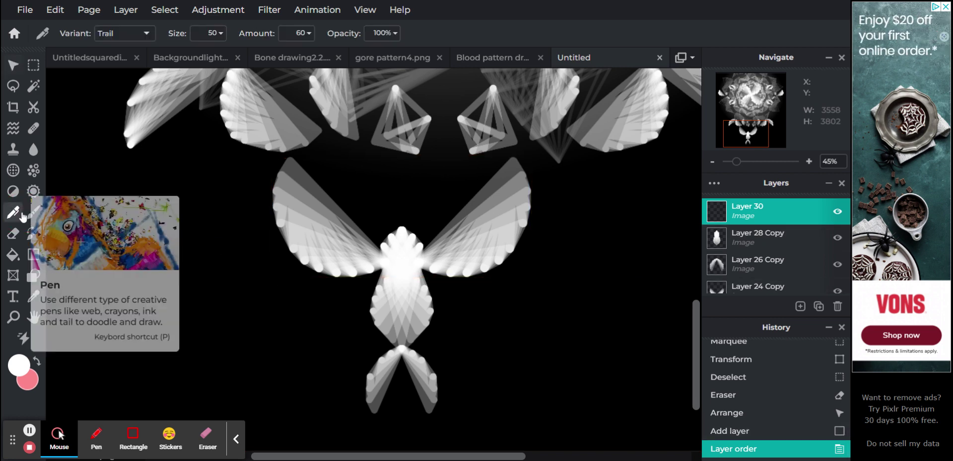
drag(177, 248, 245, 248)
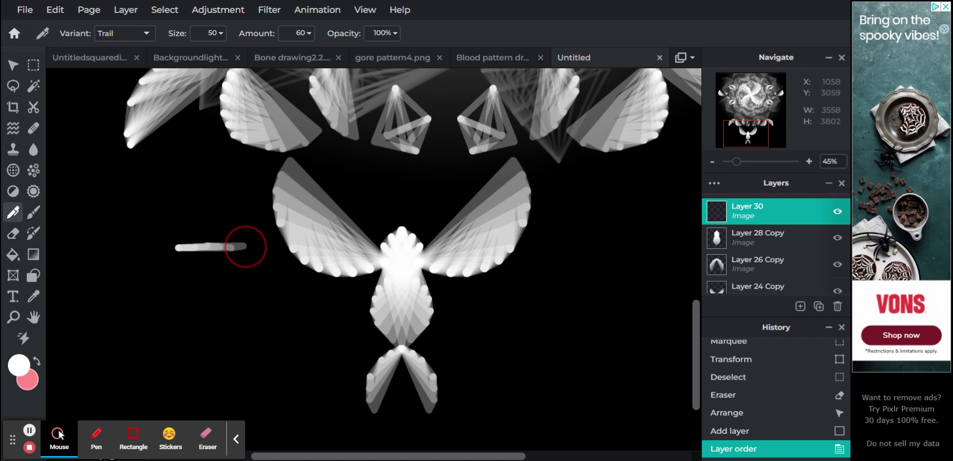
click(752, 432)
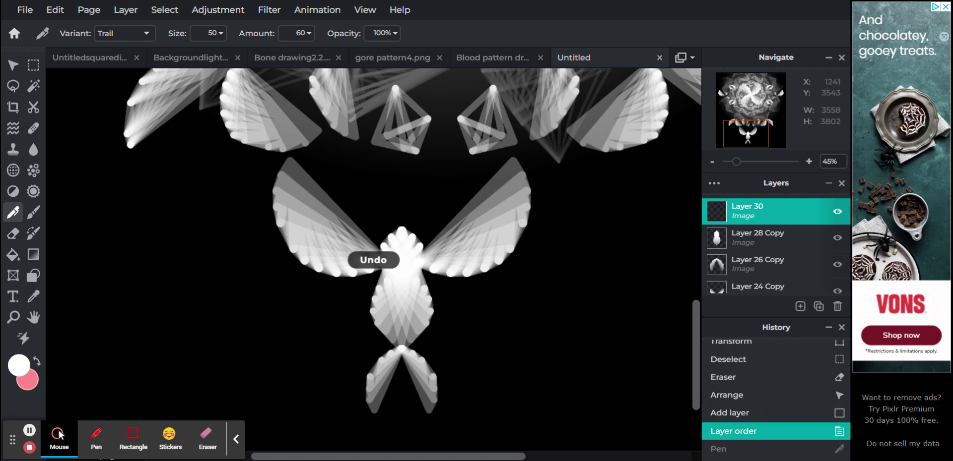
mouse_move(260, 345)
mouse_down()
mouse_move(271, 323)
mouse_move(252, 305)
mouse_move(237, 300)
mouse_move(236, 326)
mouse_up()
Duplicate the fan, flip the copy vertically and horizontally, and join the two tip to tip with the original at X 1120, Y 3265.
click(12, 72)
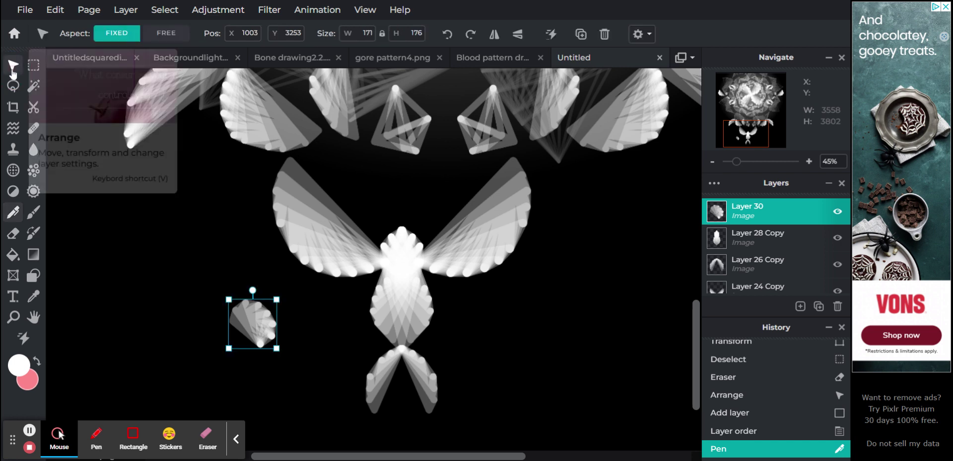
scroll(280, 313, up, 3)
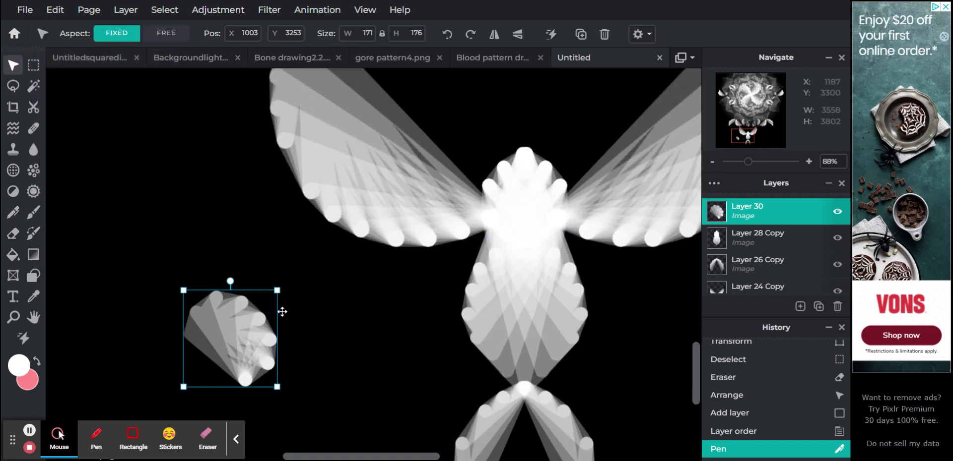
drag(748, 135, 744, 139)
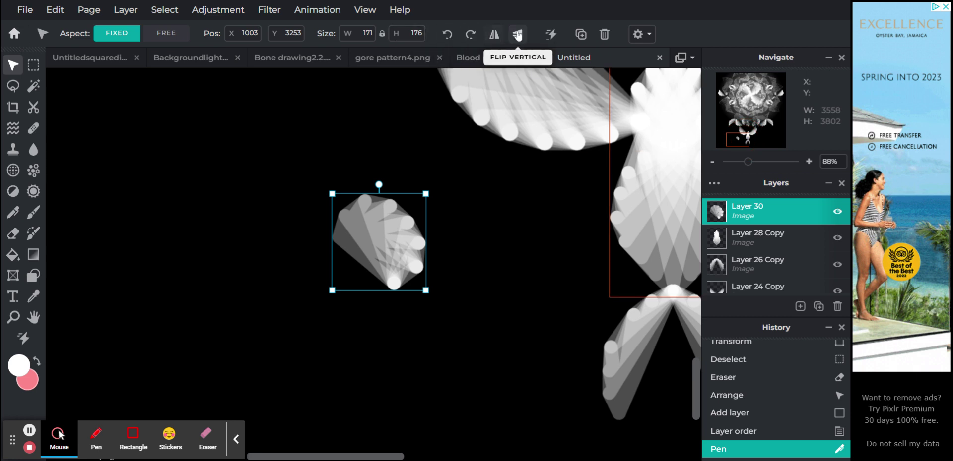
key(ctrl+j)
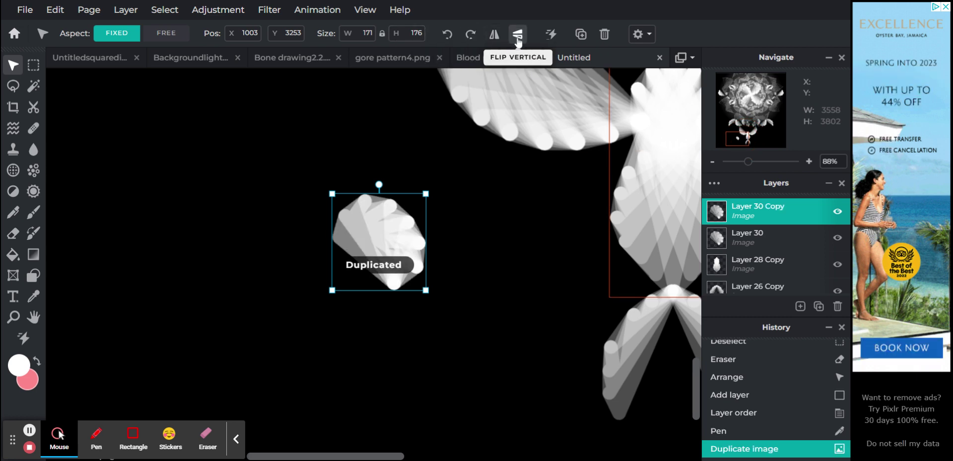
click(516, 34)
click(493, 34)
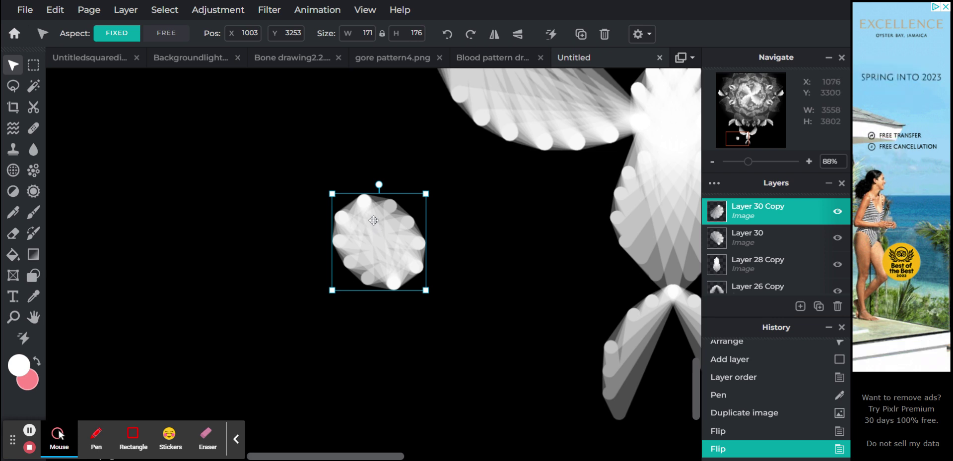
drag(373, 214, 465, 302)
drag(379, 255, 438, 261)
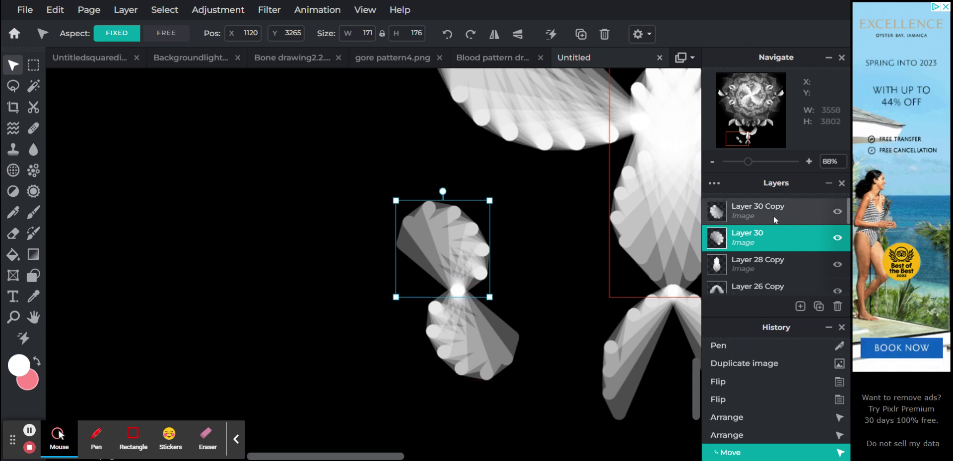
Merge the flipped fan down into the original fan's layer.
click(759, 211)
click(759, 211)
click(612, 392)
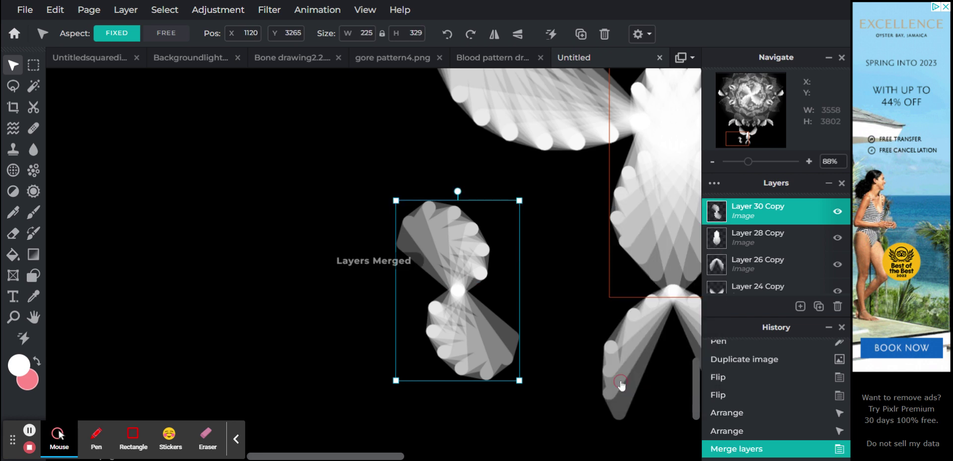
Duplicate the double fan, rotate the copy a quarter turn counterclockwise, and move it beside the original at X 791, Y 3265.
scroll(474, 226, down, 3)
scroll(474, 226, up, 3)
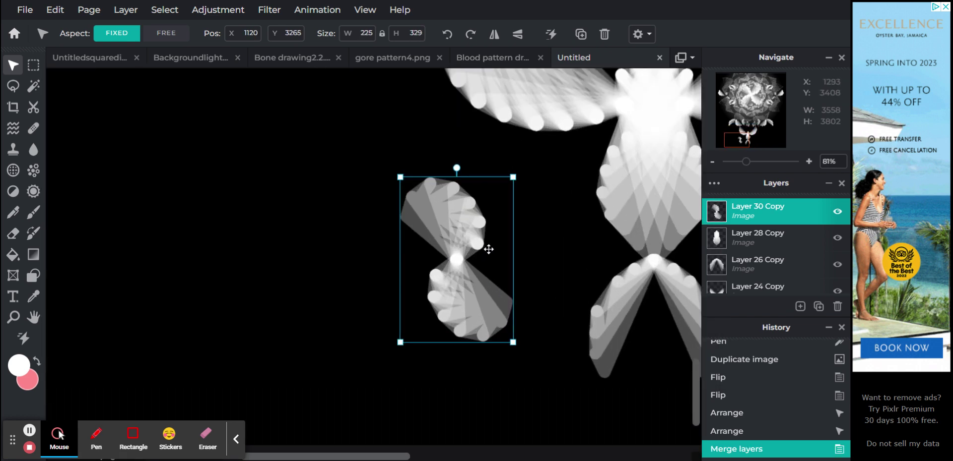
key(ctrl+j)
click(448, 34)
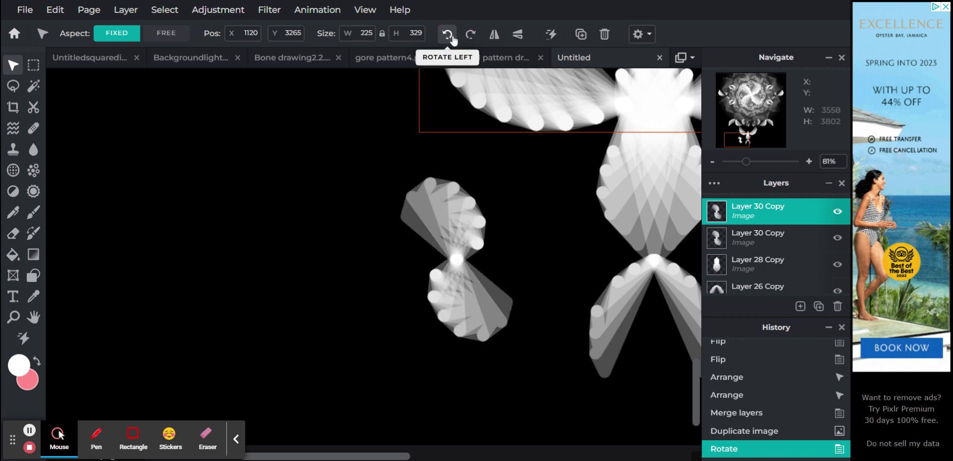
scroll(555, 234, down, 6)
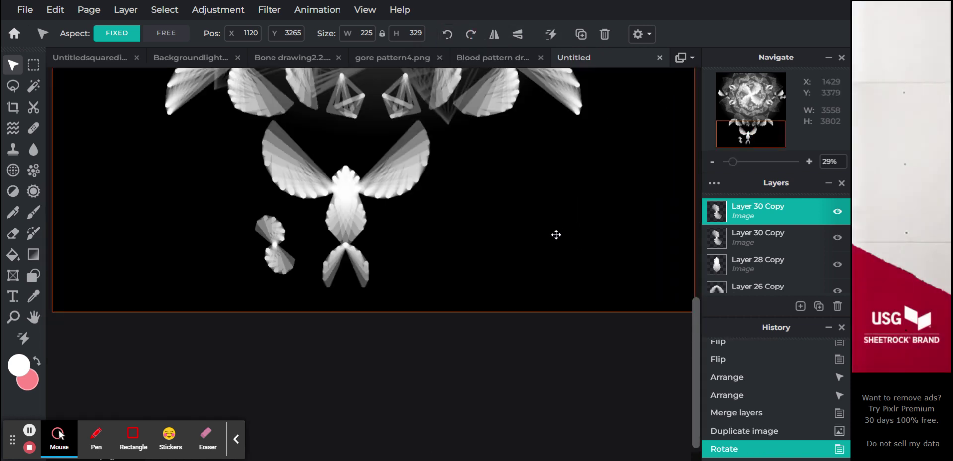
scroll(620, 157, down, 2)
click(551, 214)
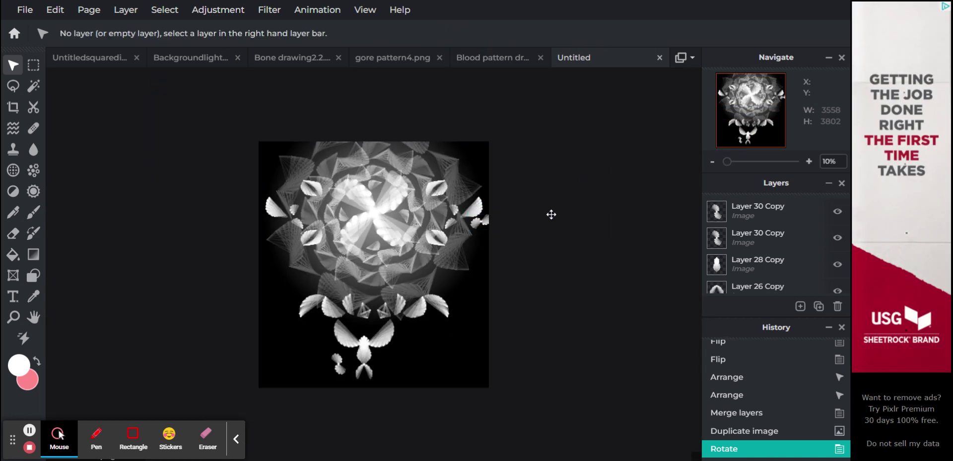
drag(486, 227, 320, 355)
Center the rotated double fan over the upright one at X 1068, Y 3317 to form a four-petal pinwheel.
scroll(321, 355, up, 4)
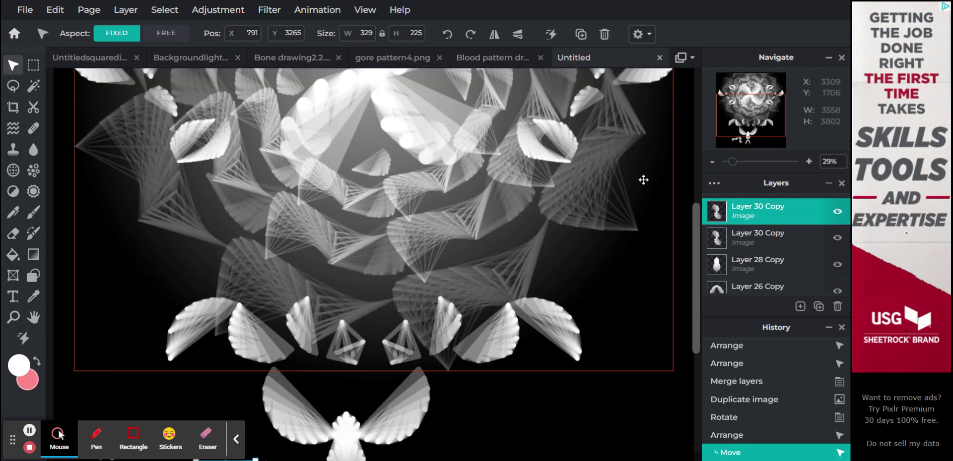
scroll(747, 132, up, 4)
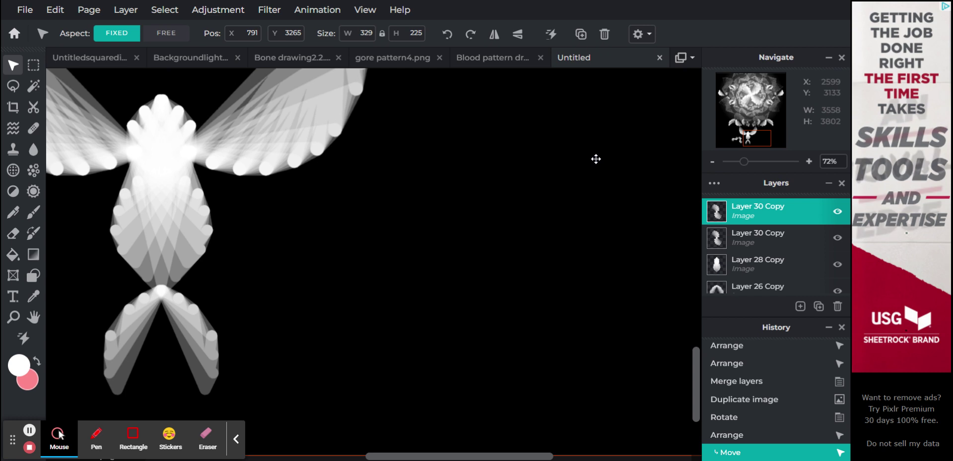
drag(750, 138, 727, 139)
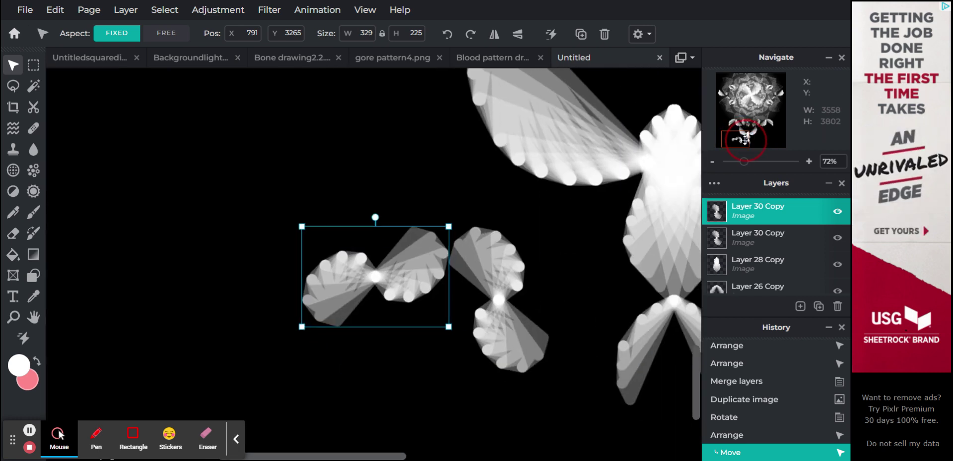
drag(380, 282, 502, 302)
Merge the two crossed double fans into a single pinwheel layer.
scroll(565, 293, up, 3)
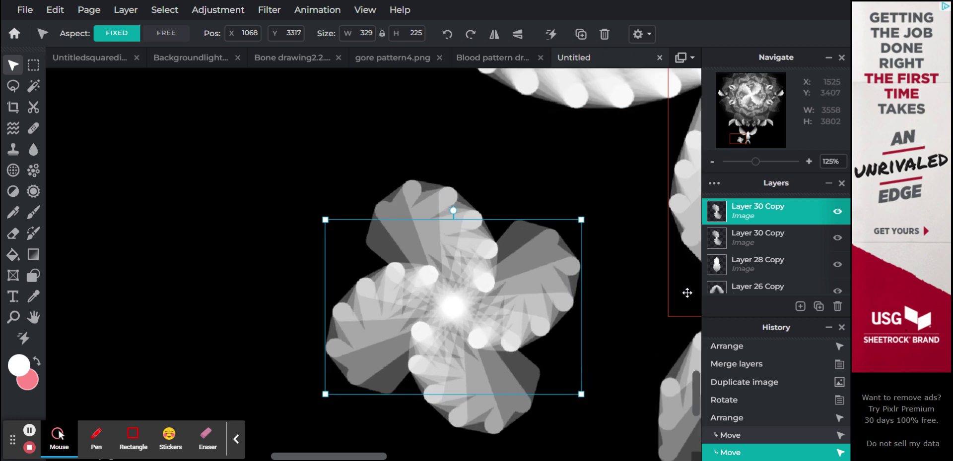
click(755, 215)
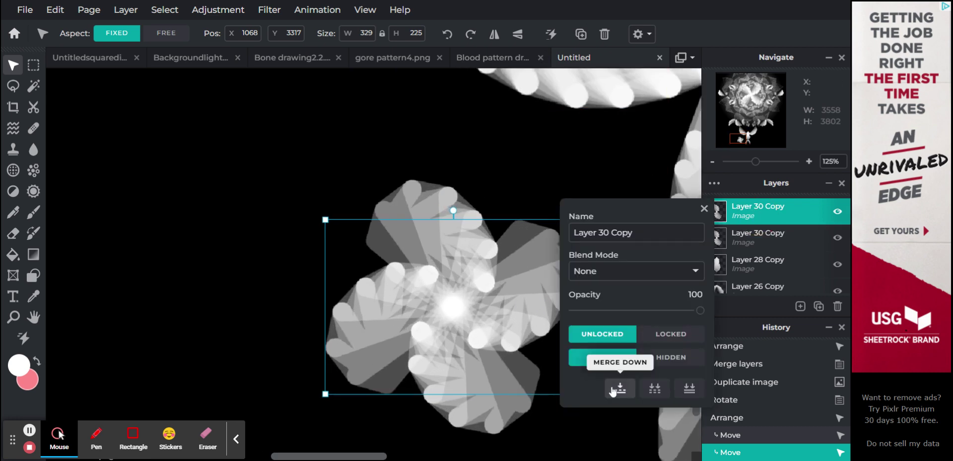
click(618, 388)
Duplicate the pinwheel and rotate the copy about 45° in place to form a round rosette.
key(ctrl+j)
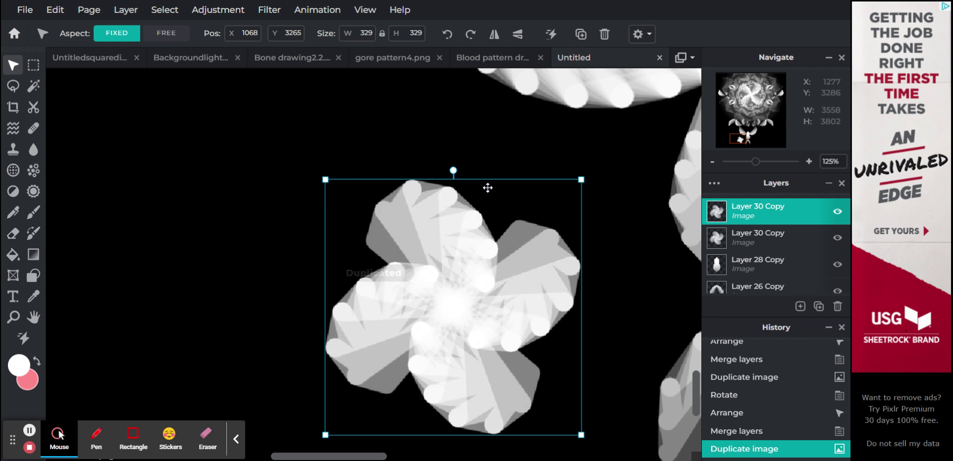
drag(453, 171, 386, 242)
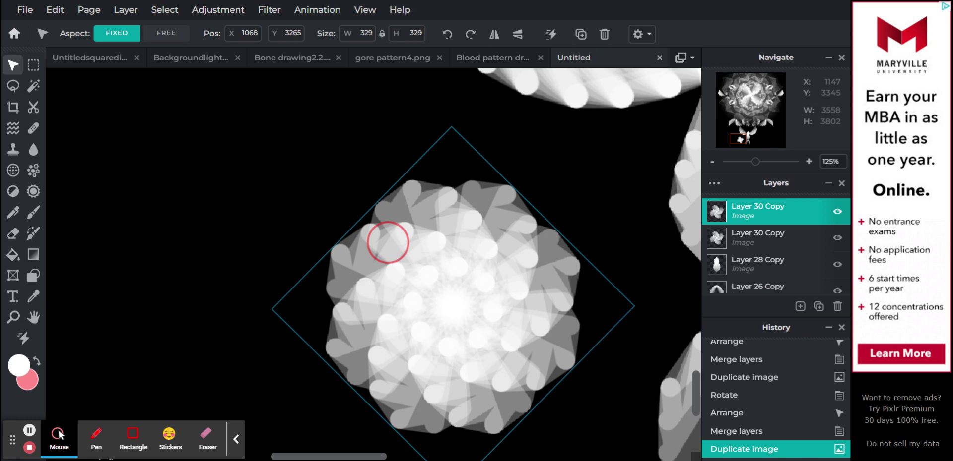
drag(387, 242, 388, 241)
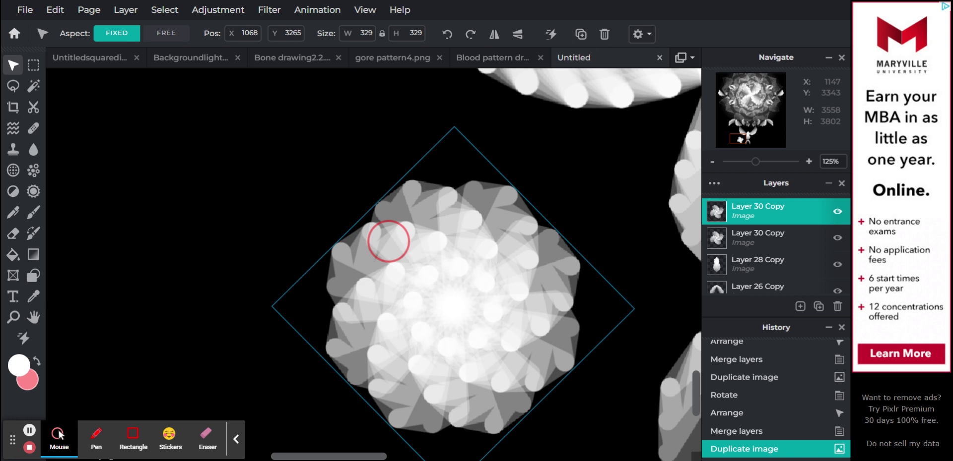
drag(389, 241, 388, 241)
click(267, 237)
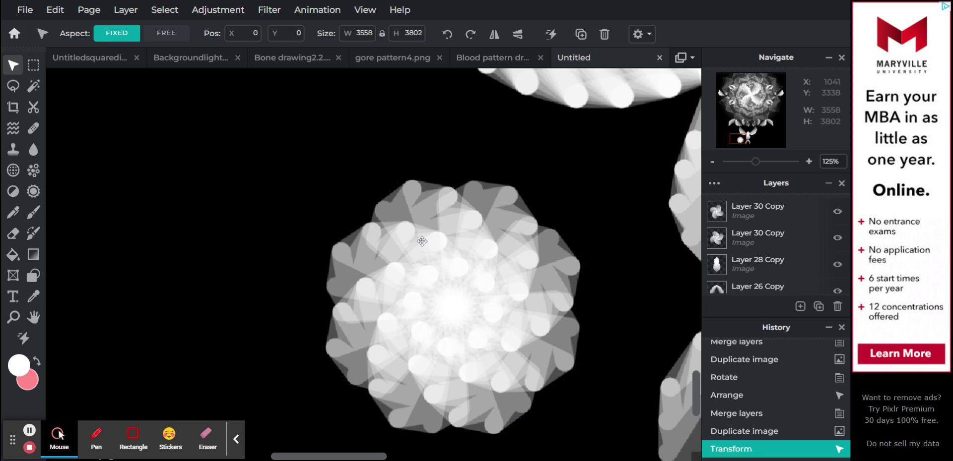
Merge the rotated pinwheel copy down so the rosette is one layer.
click(771, 213)
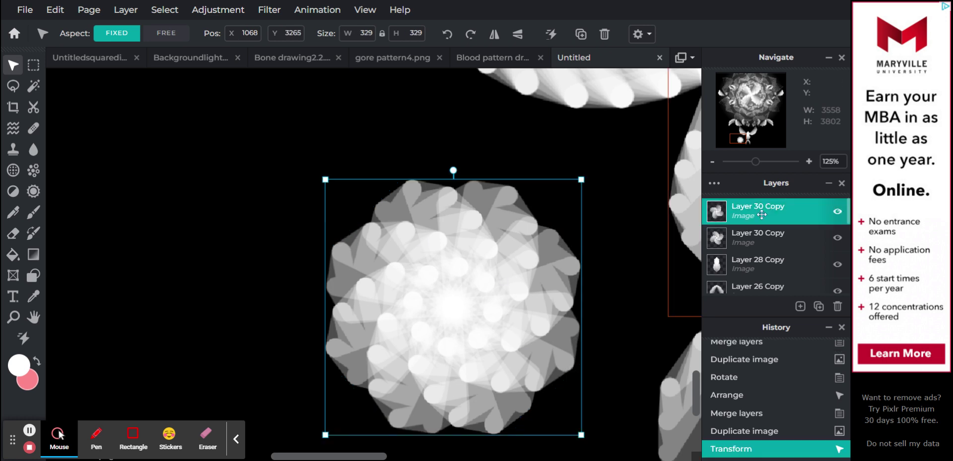
click(770, 213)
click(620, 388)
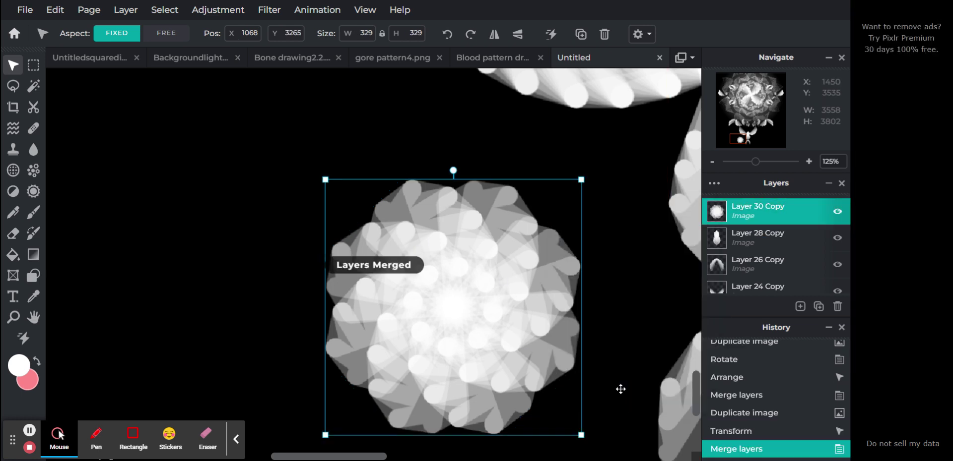
Shrink the rosette to 197 × 197 and center it above the bird's body as a head at X 1528, Y 2777.
scroll(447, 348, down, 5)
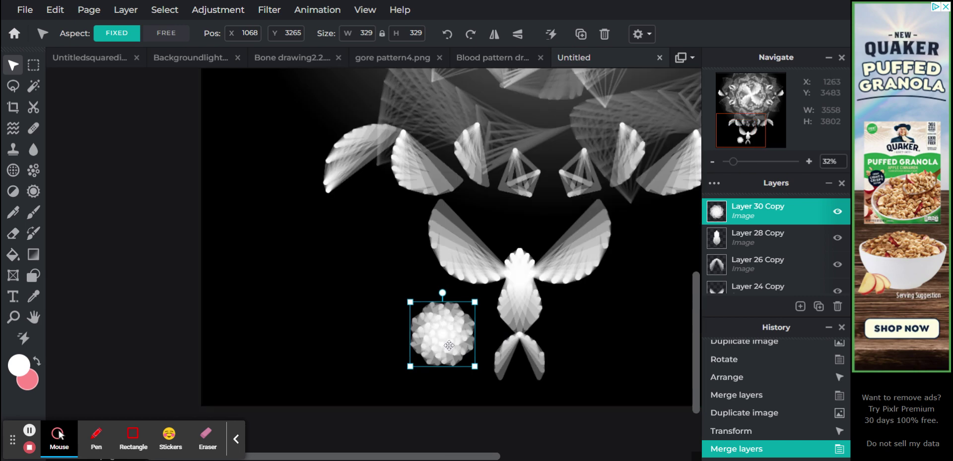
drag(449, 346, 527, 233)
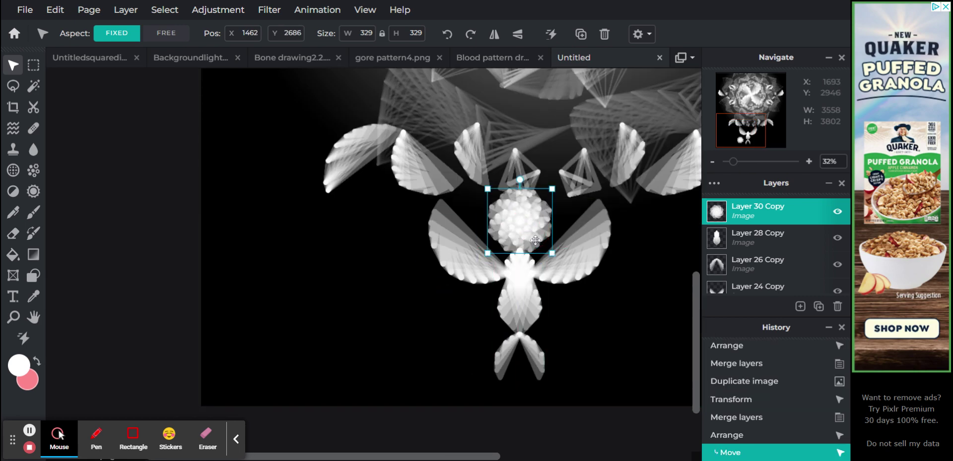
scroll(527, 232, up, 4)
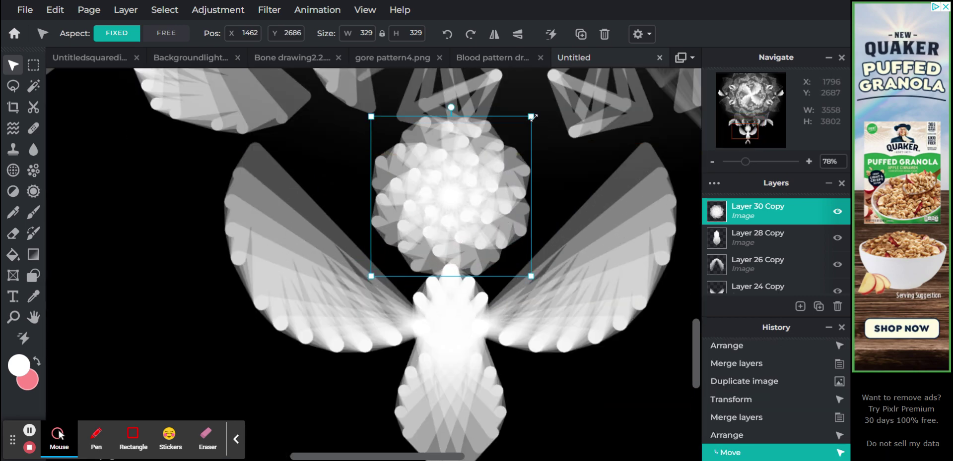
drag(532, 117, 480, 167)
drag(432, 228, 457, 211)
drag(505, 148, 492, 161)
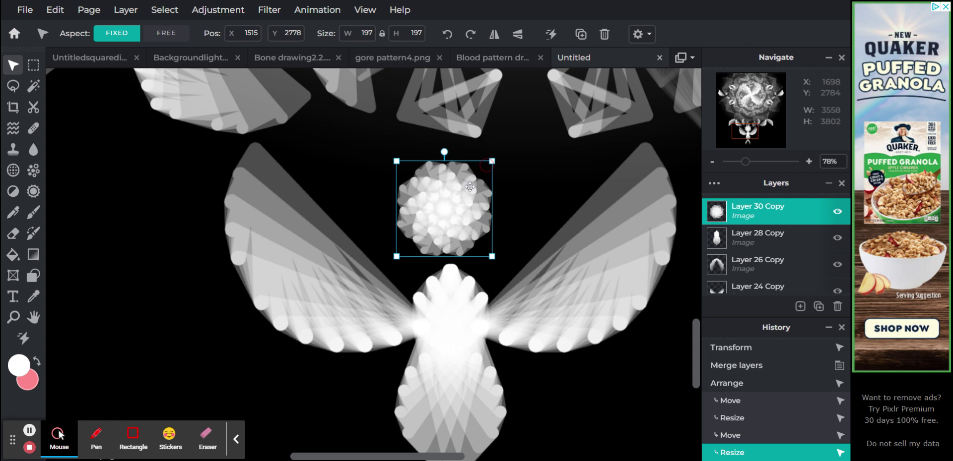
drag(450, 217, 457, 216)
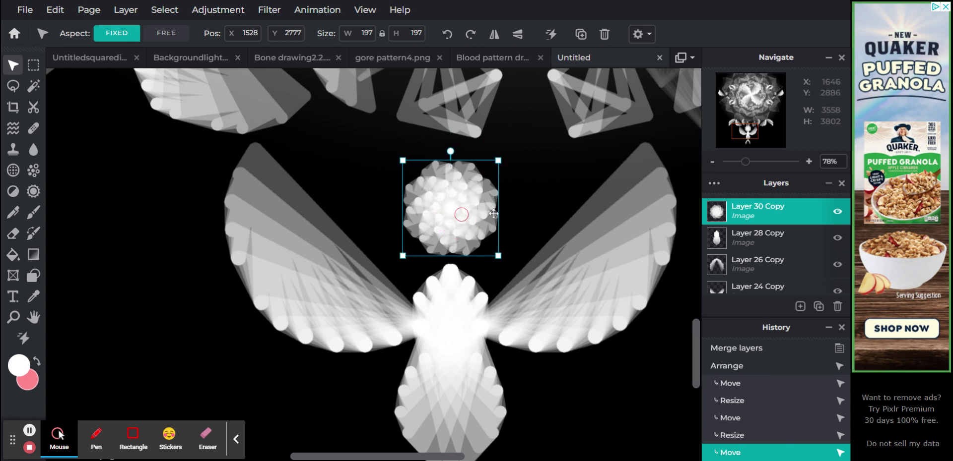
Merge the rosette head, body, tail and wings down into one bird layer.
click(747, 213)
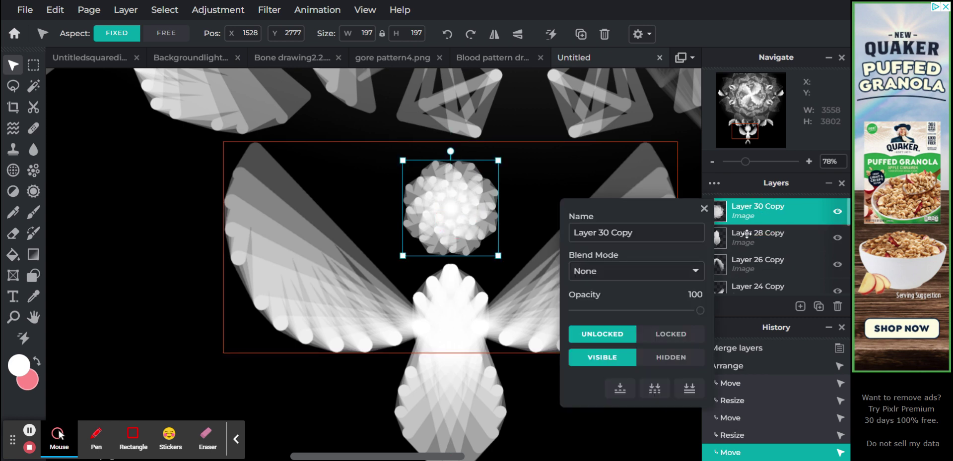
click(620, 388)
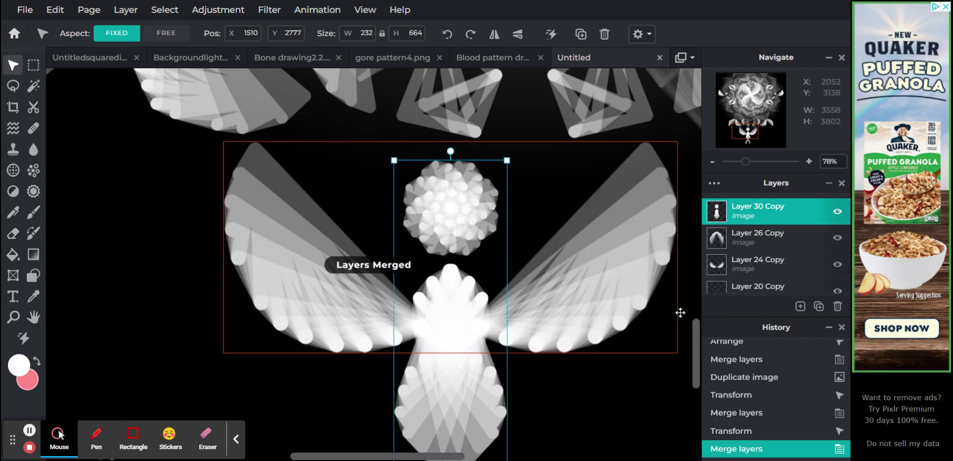
click(739, 242)
click(744, 211)
click(745, 212)
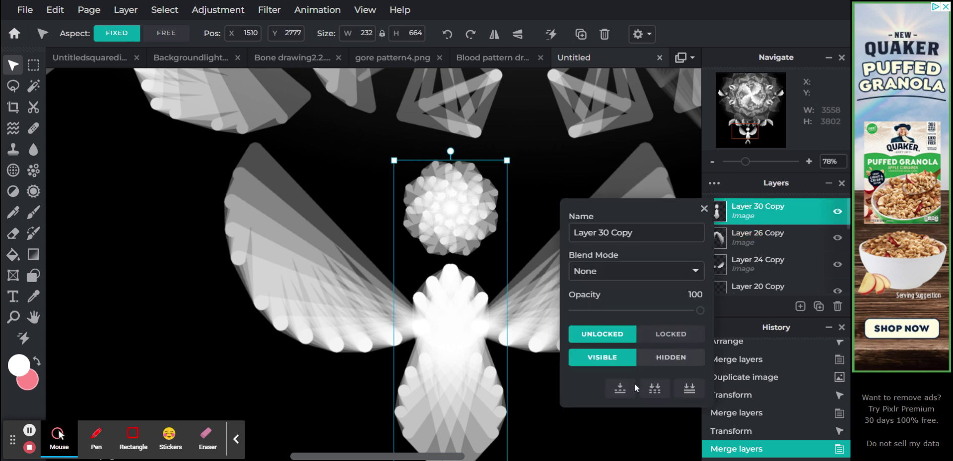
click(620, 389)
click(740, 218)
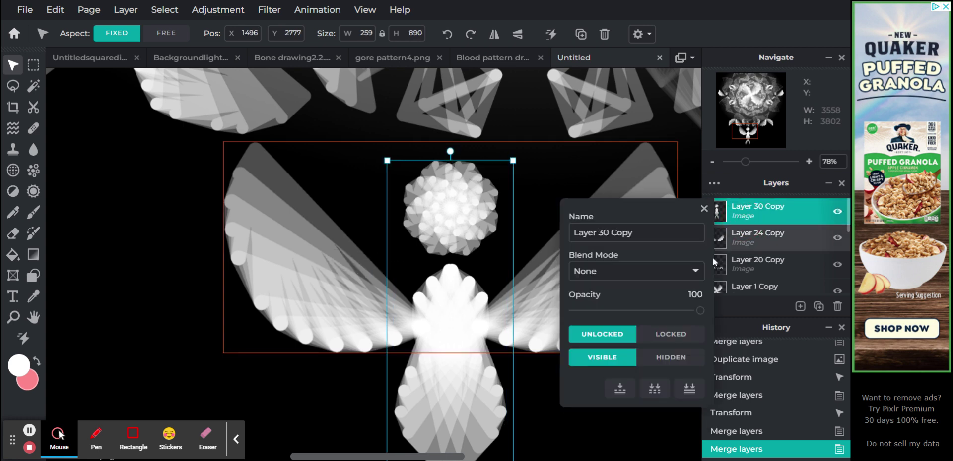
click(626, 389)
Shrink the merged bird to 661 × 657 and move it under the right end of the fan row at X 2274, Y 2626.
scroll(426, 359, down, 10)
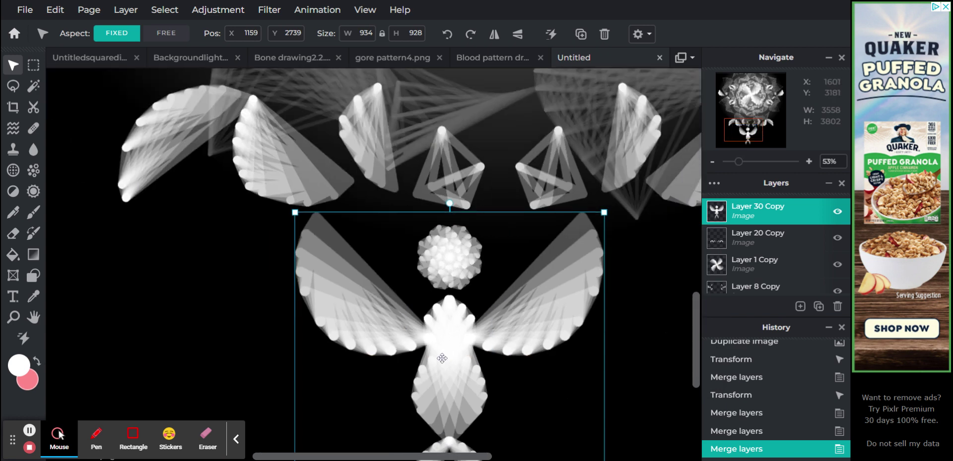
scroll(420, 363, up, 3)
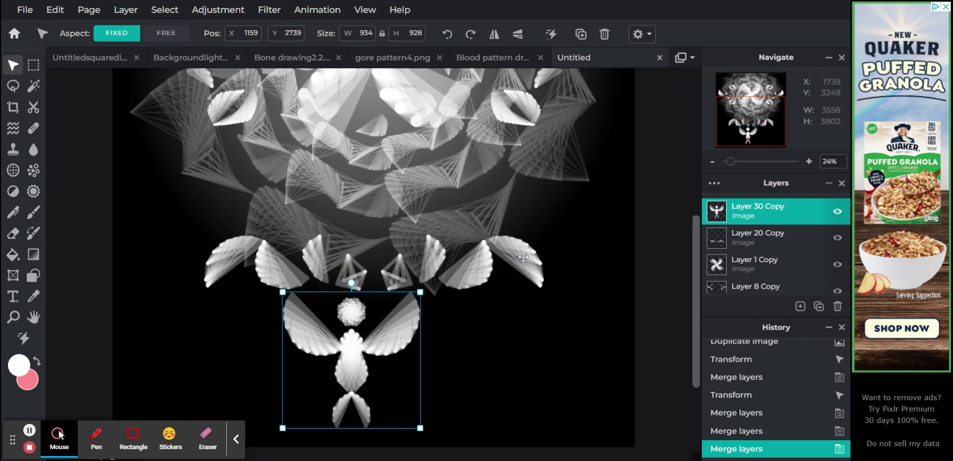
scroll(426, 258, down, 2)
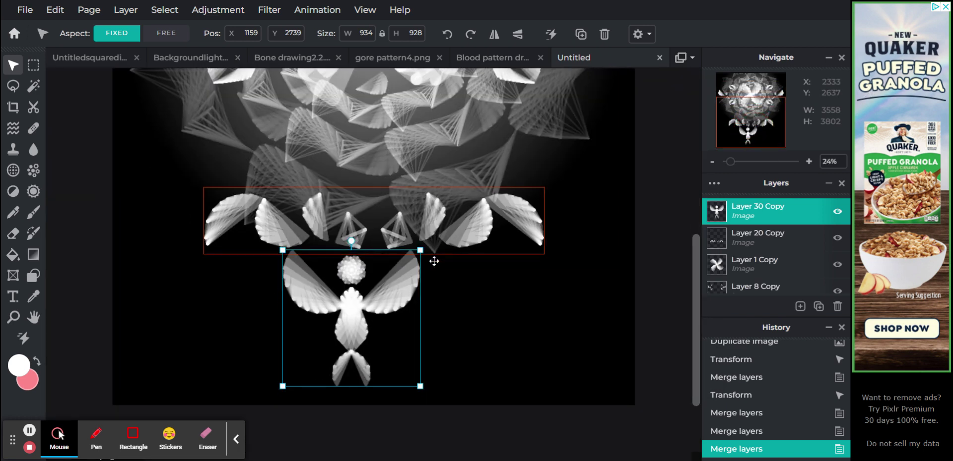
drag(421, 251, 381, 294)
drag(336, 341, 499, 288)
Reduce the bird further to 439 × 436 and place it below the outermost right fans at X 2439, Y 2707.
scroll(498, 268, up, 4)
scroll(566, 242, up, 1)
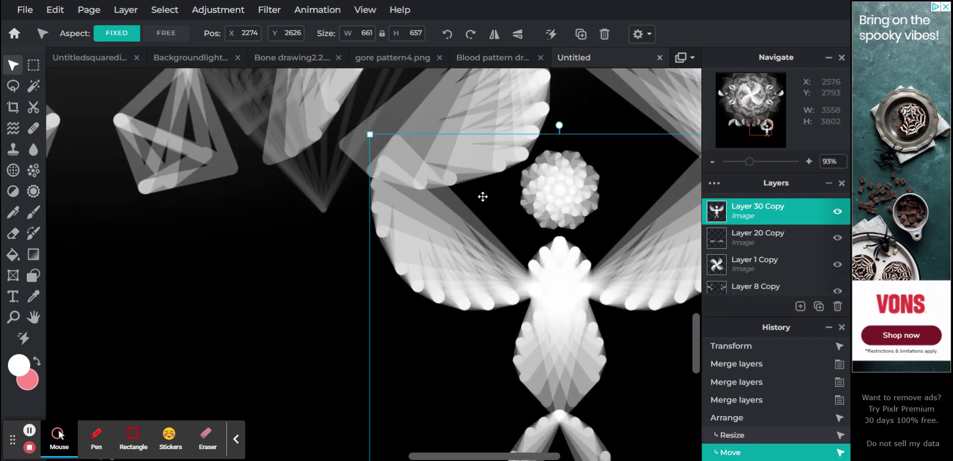
drag(371, 135, 453, 212)
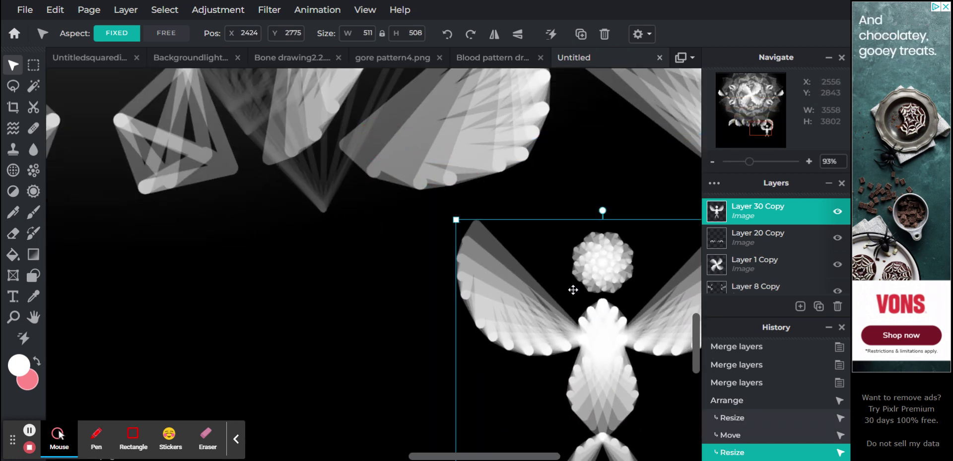
drag(604, 323, 525, 254)
scroll(533, 258, down, 2)
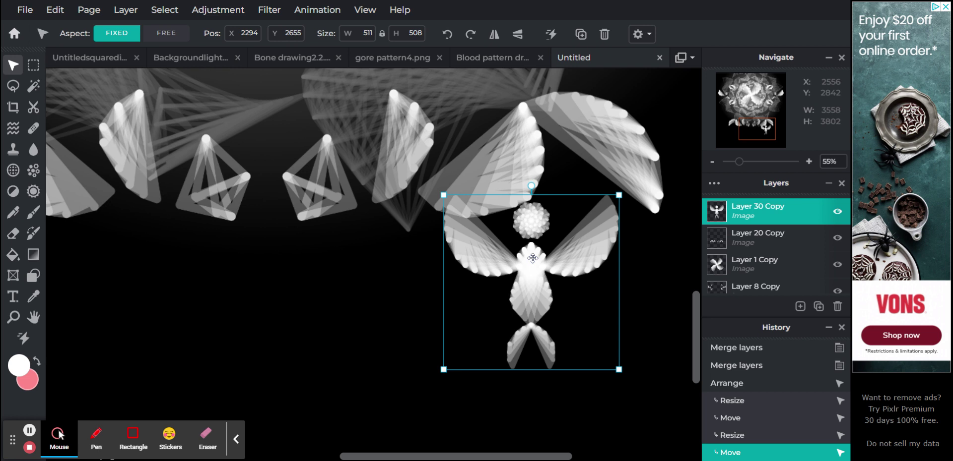
drag(619, 194, 596, 222)
drag(535, 293, 576, 287)
Enlarge the bird to 582 × 578 and move it to X 2353, Y 2593 so its wings meet the outer fans.
scroll(551, 278, down, 3)
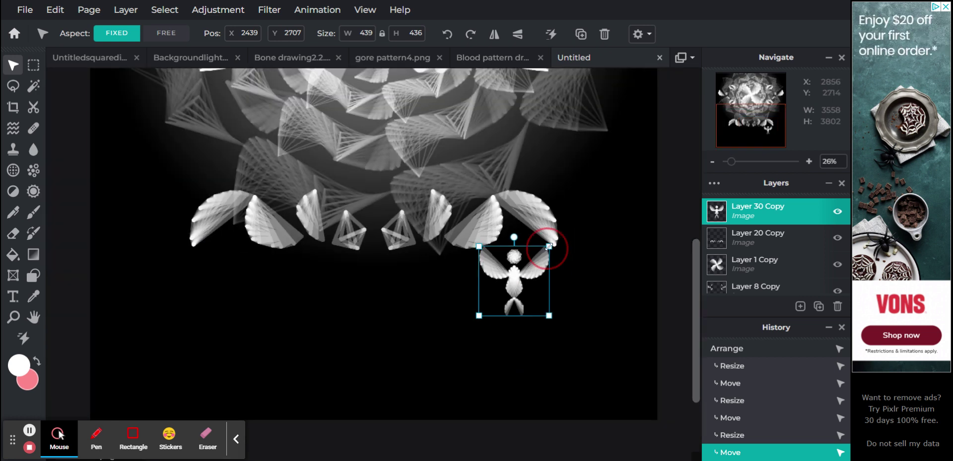
drag(554, 243, 568, 239)
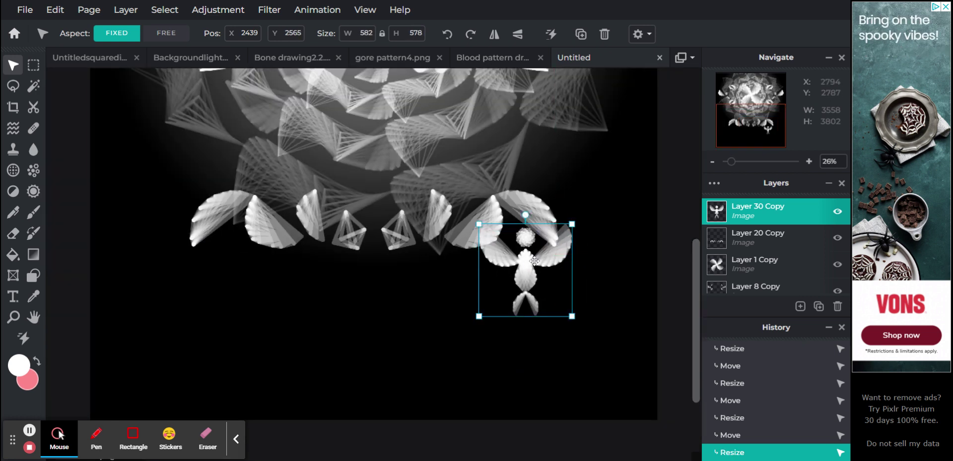
mouse_move(528, 268)
mouse_down()
mouse_move(571, 280)
mouse_move(512, 263)
mouse_move(513, 272)
mouse_up()
Examine how the bird's wings join the outer fans, both up close and within the whole composition.
scroll(516, 268, up, 5)
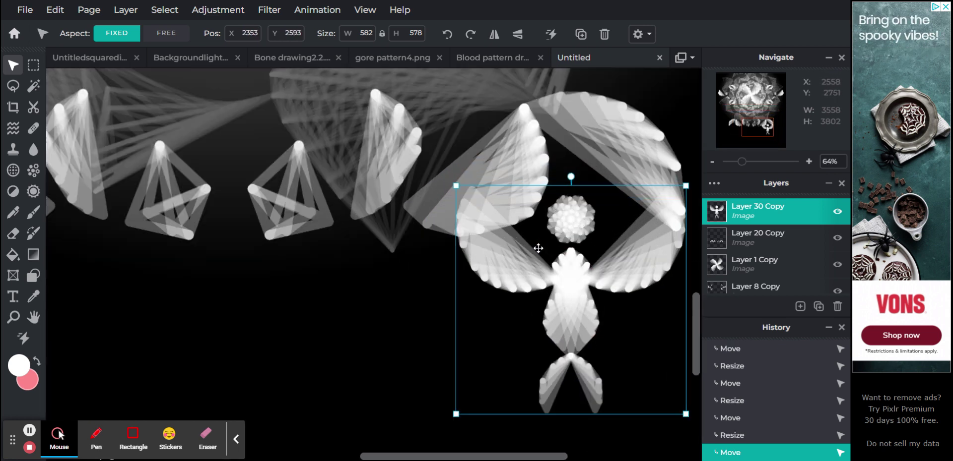
scroll(551, 242, down, 1)
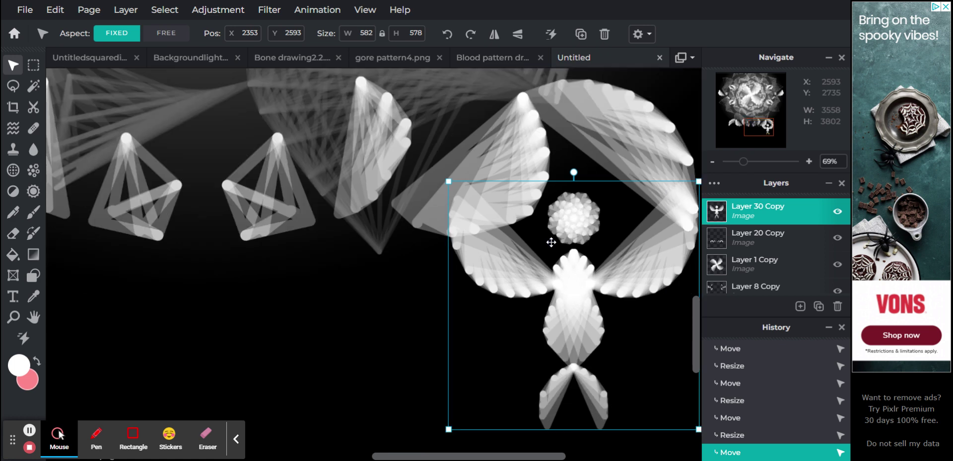
scroll(551, 242, down, 3)
scroll(532, 232, down, 1)
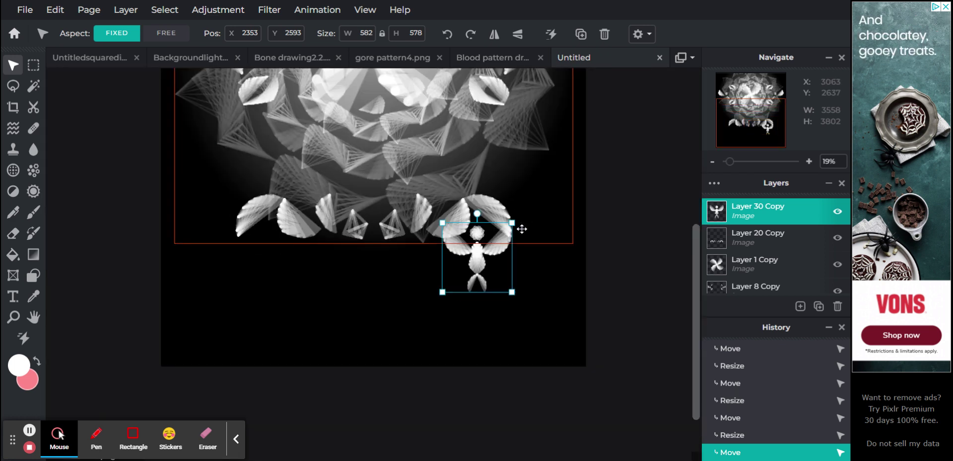
scroll(497, 195, down, 1)
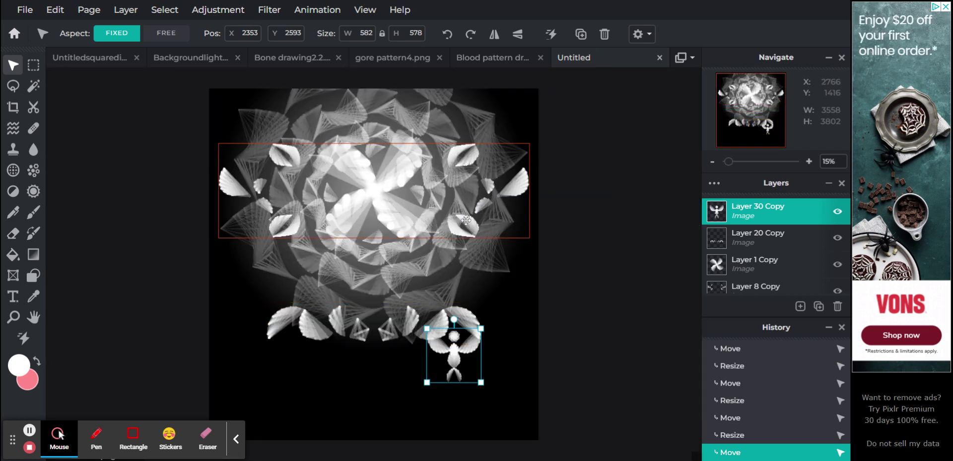
scroll(440, 295, up, 2)
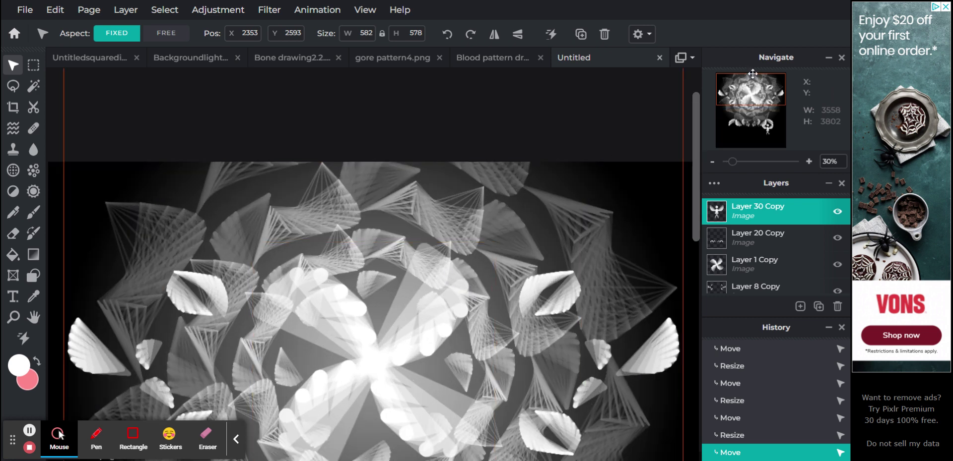
drag(753, 74, 753, 121)
scroll(507, 301, up, 2)
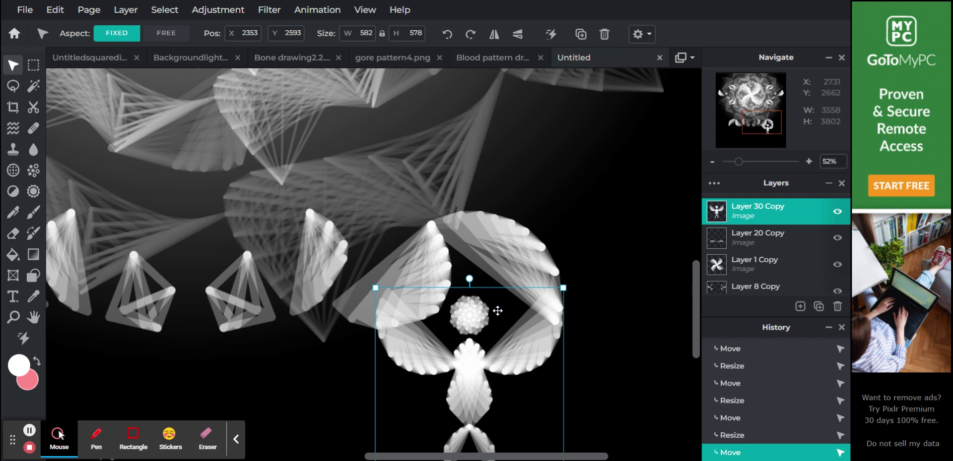
scroll(497, 310, down, 2)
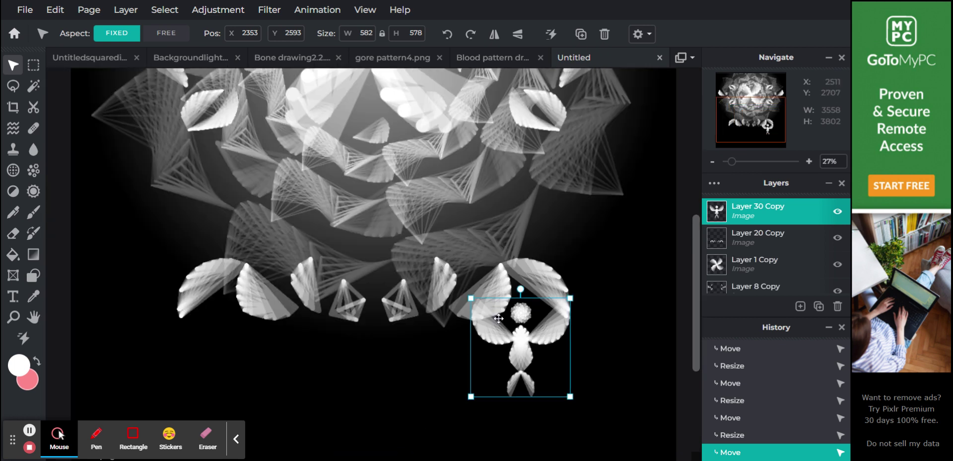
scroll(494, 341, up, 2)
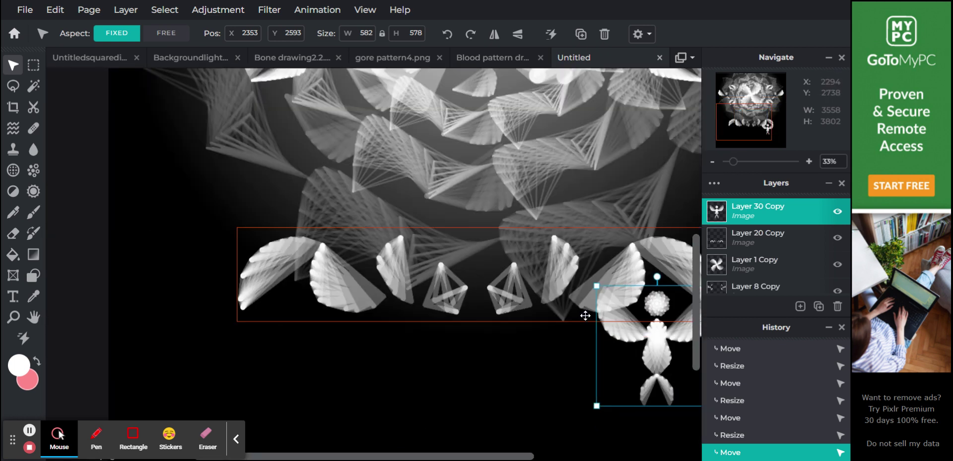
scroll(585, 316, down, 1)
drag(738, 111, 737, 116)
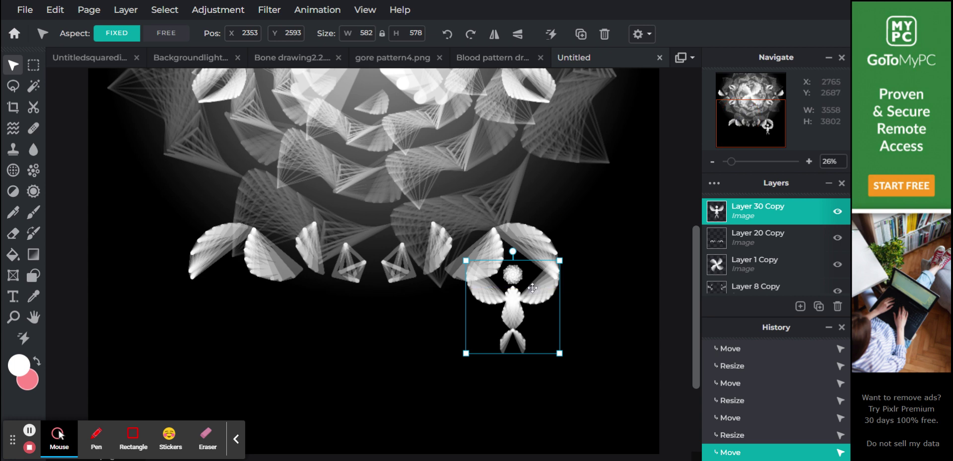
Lower the bird clear of the fan row to X 2353, Y 2723.
drag(516, 305, 515, 329)
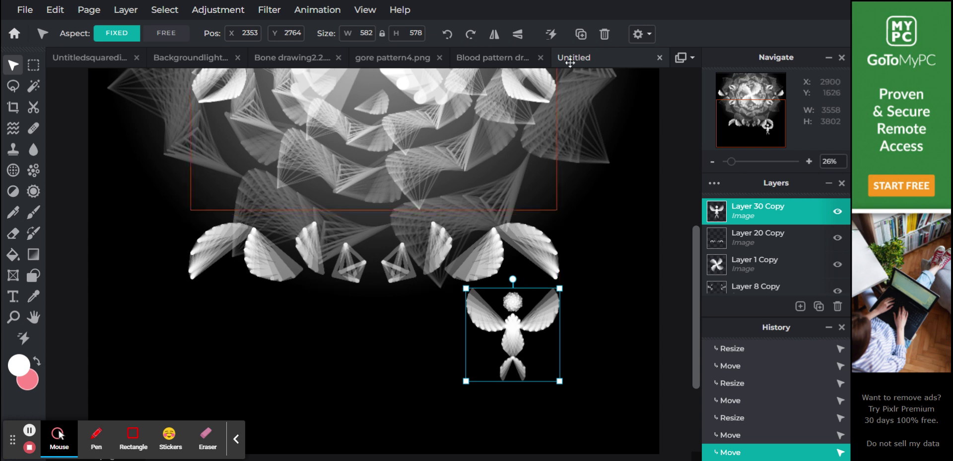
scroll(740, 137, up, 3)
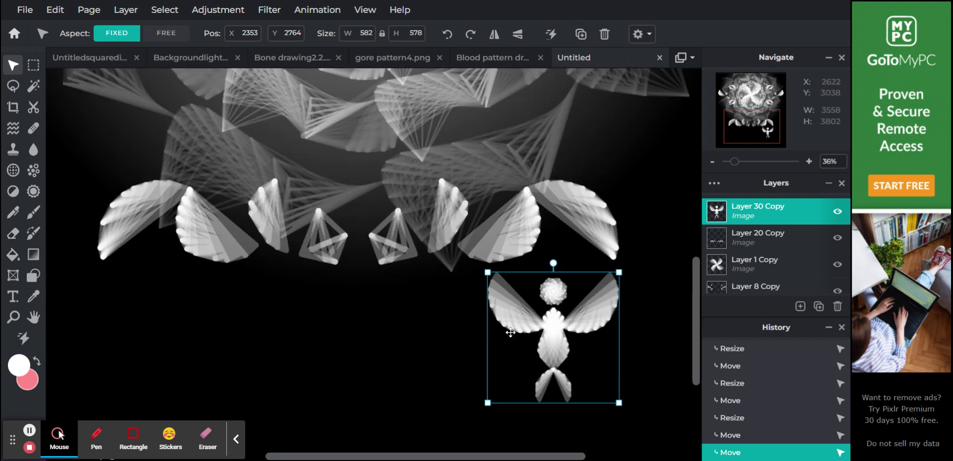
drag(748, 131, 754, 137)
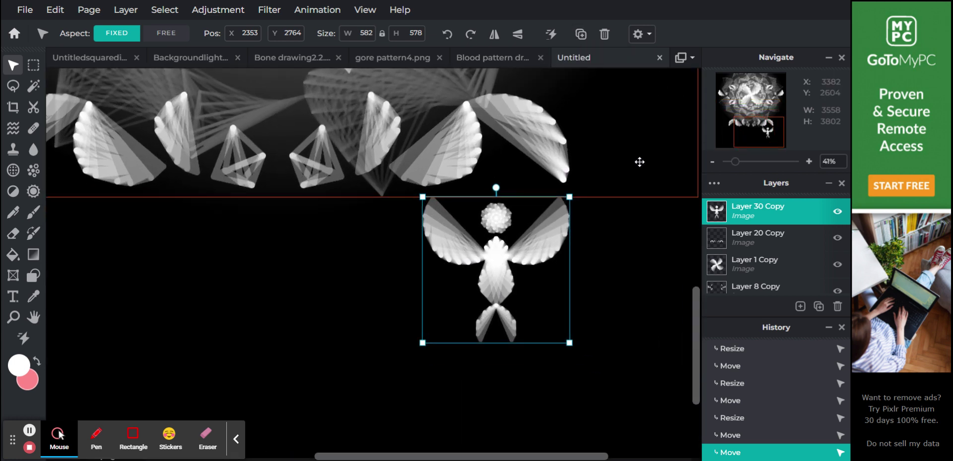
drag(503, 266, 505, 255)
Shrink the bird slightly to 545 × 541, keep it centered under the outer fans, and deselect it.
scroll(505, 254, down, 2)
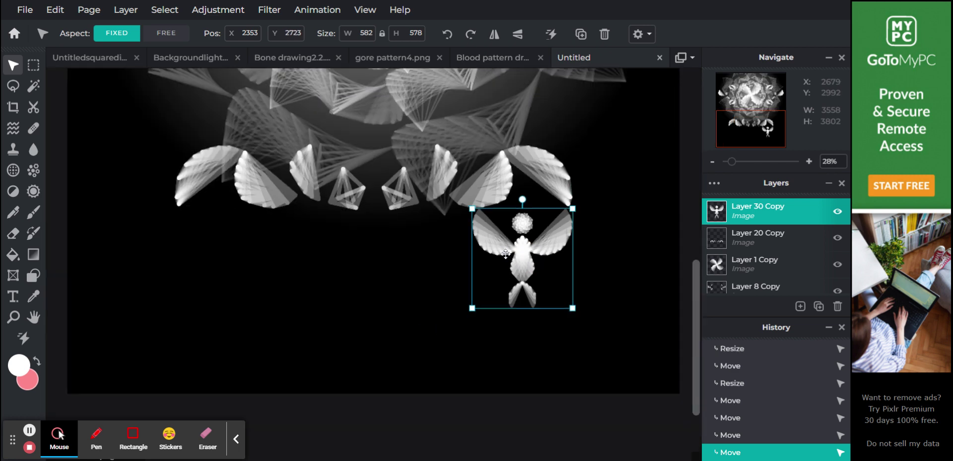
drag(573, 209, 557, 218)
mouse_move(528, 263)
mouse_down()
mouse_move(520, 270)
mouse_move(527, 250)
mouse_move(527, 265)
mouse_up()
click(551, 445)
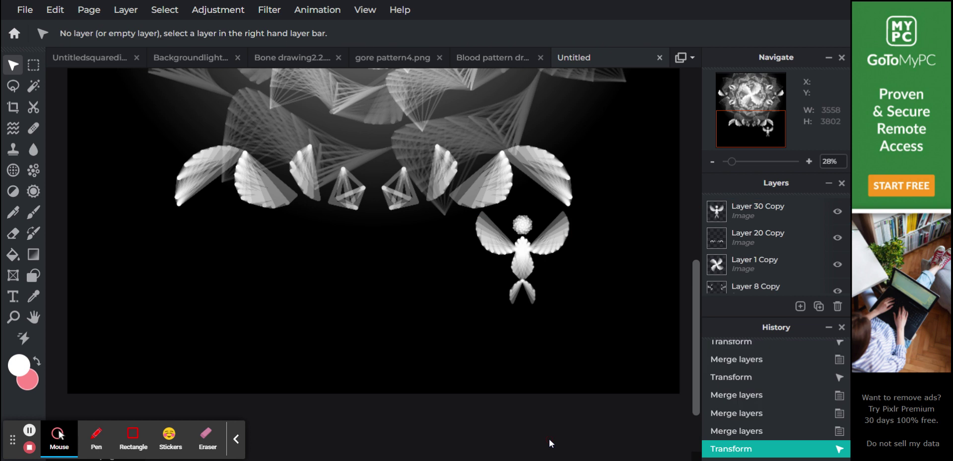
Check the resized bird up close and raise it against the outer end of the fan row, at about X 2390, Y 2652.
scroll(557, 269, up, 5)
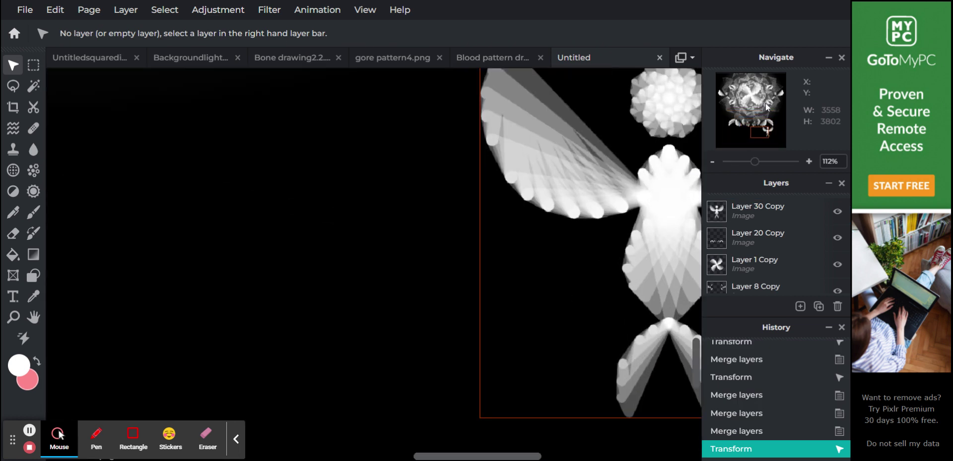
drag(754, 130, 760, 127)
scroll(474, 318, up, 2)
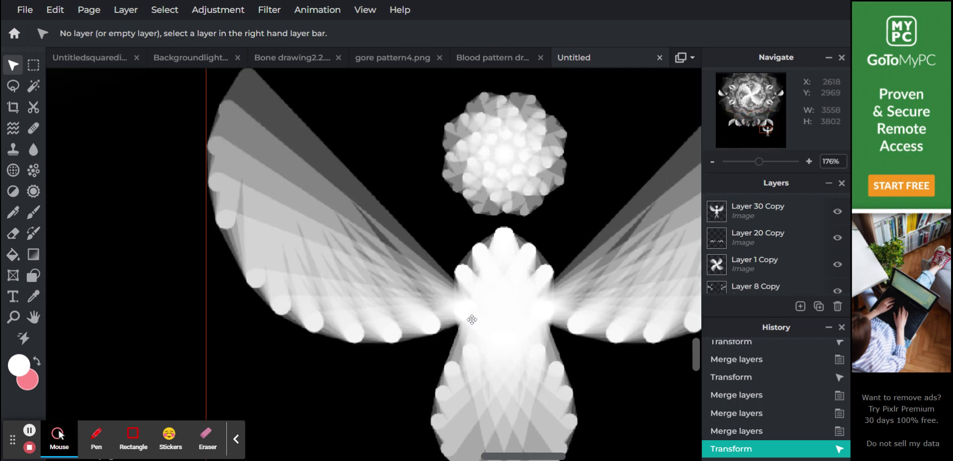
scroll(474, 318, down, 4)
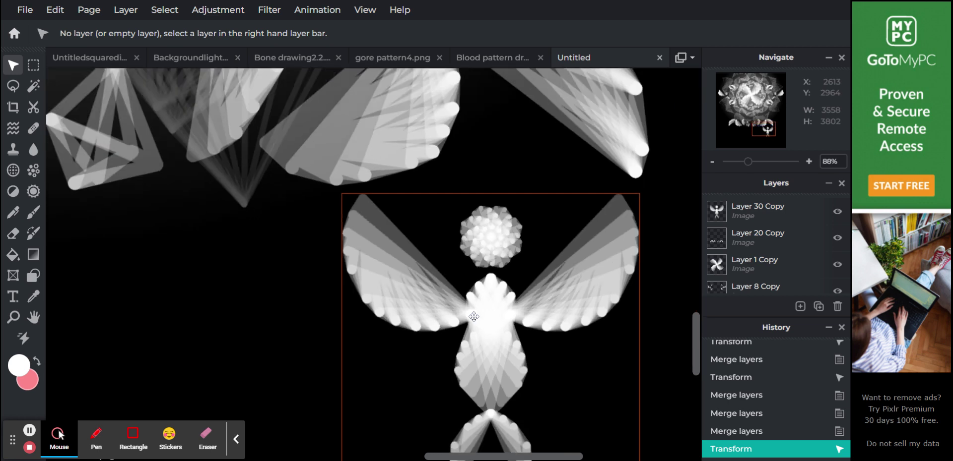
scroll(485, 302, down, 6)
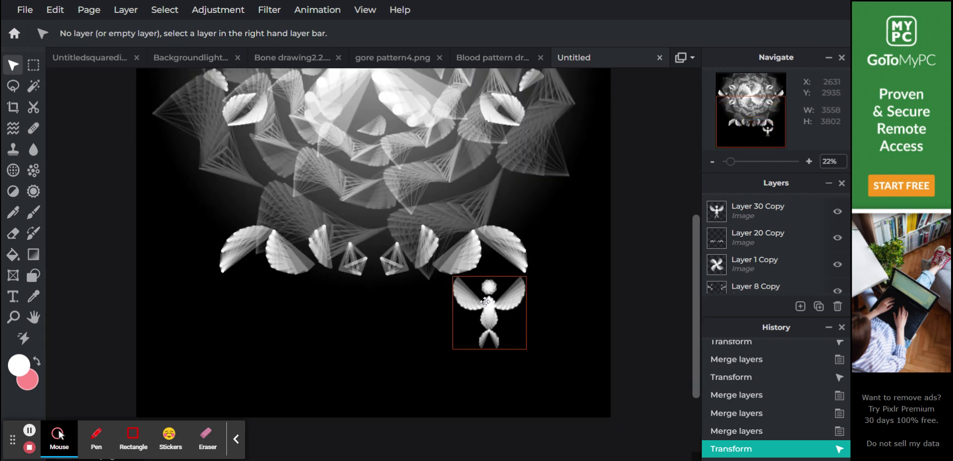
mouse_move(483, 310)
mouse_down()
mouse_move(484, 238)
mouse_move(487, 300)
mouse_up()
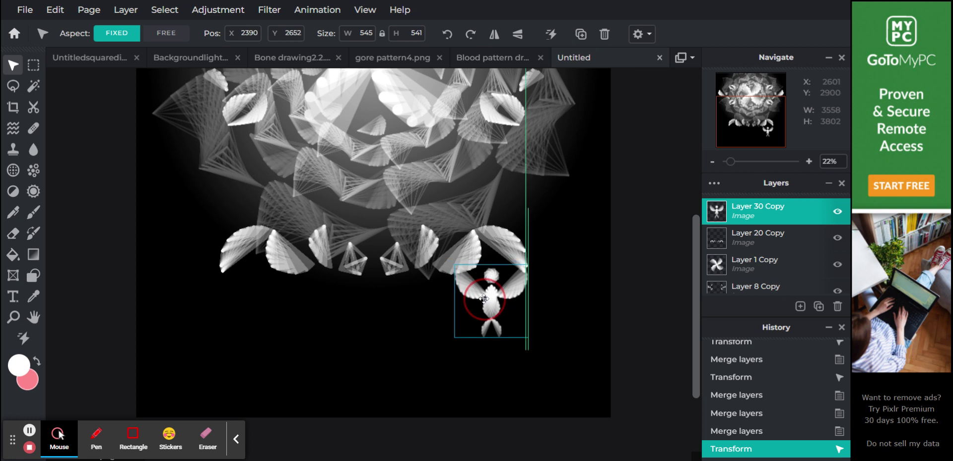
Raise the fan row layer to Y 2231 to leave room above the bird.
click(767, 237)
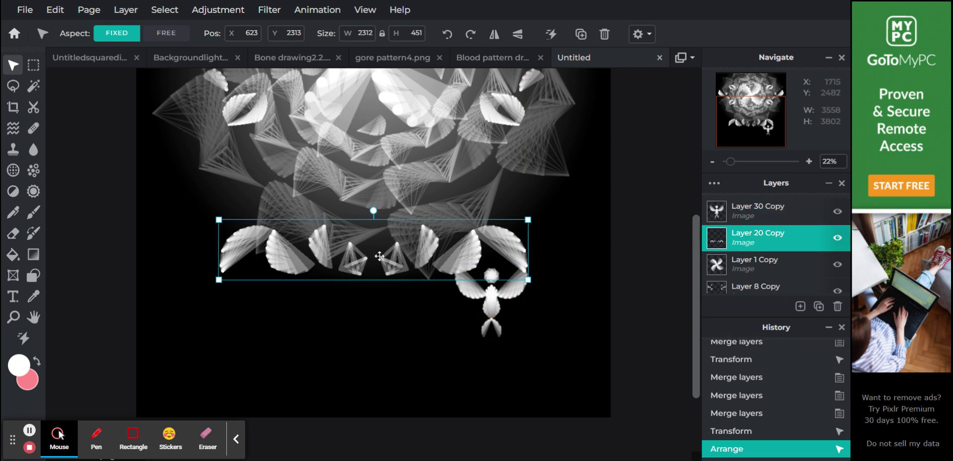
drag(361, 269, 361, 260)
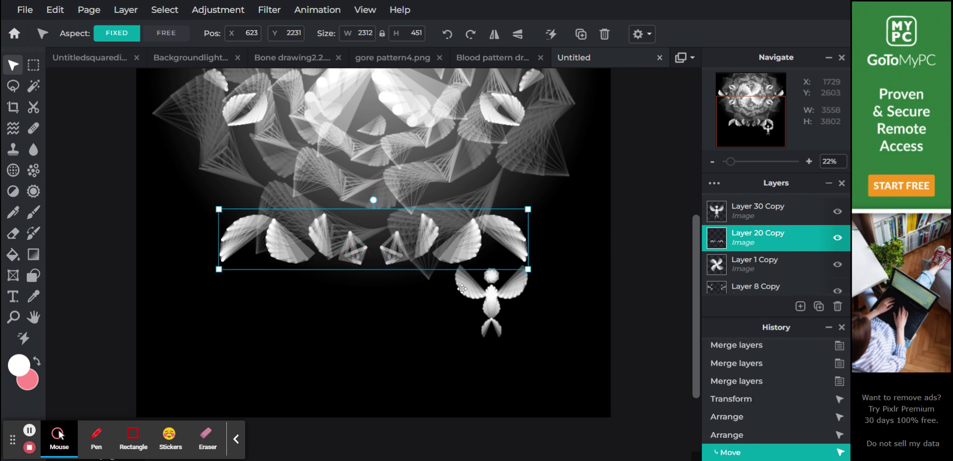
Move the bird inward beneath the fan row to X 1894, Y 2648, and hide its layer.
click(499, 308)
drag(492, 310, 426, 309)
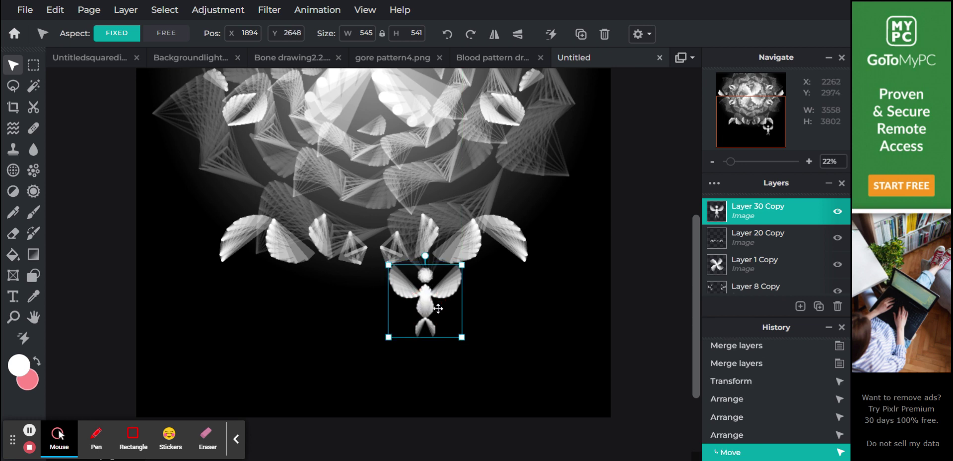
scroll(444, 297, up, 5)
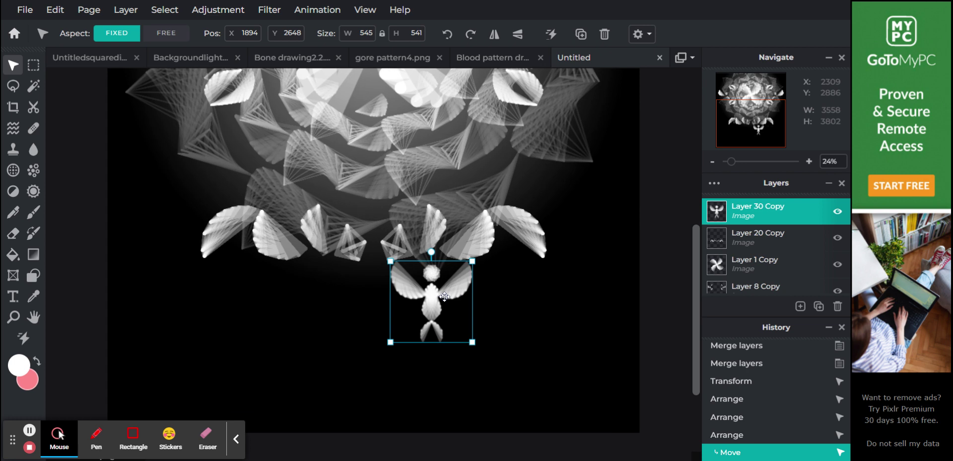
scroll(444, 296, down, 3)
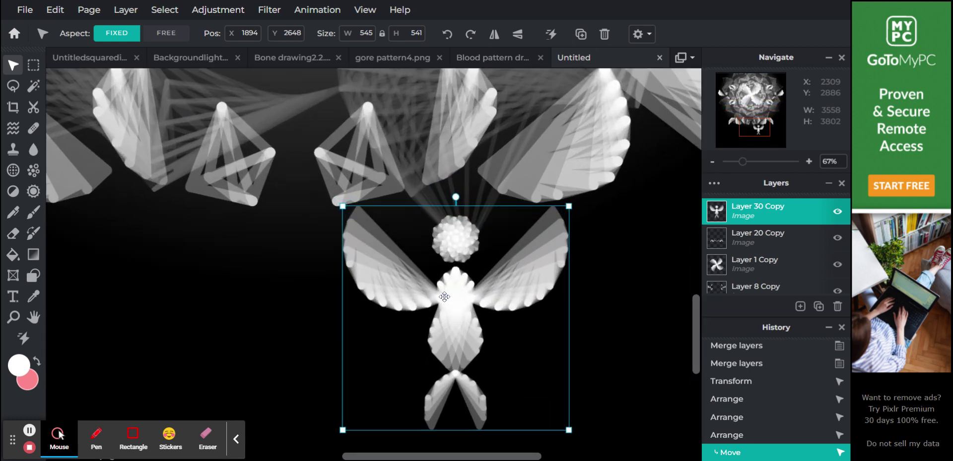
scroll(444, 297, down, 1)
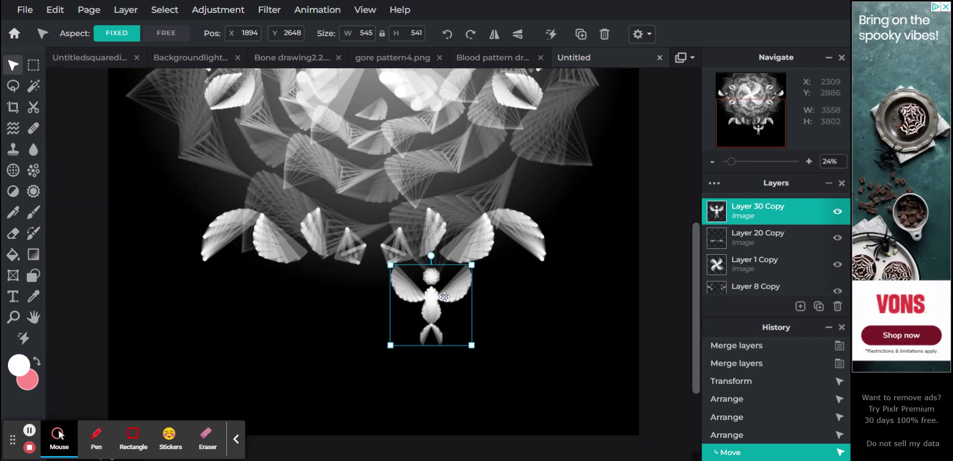
click(837, 212)
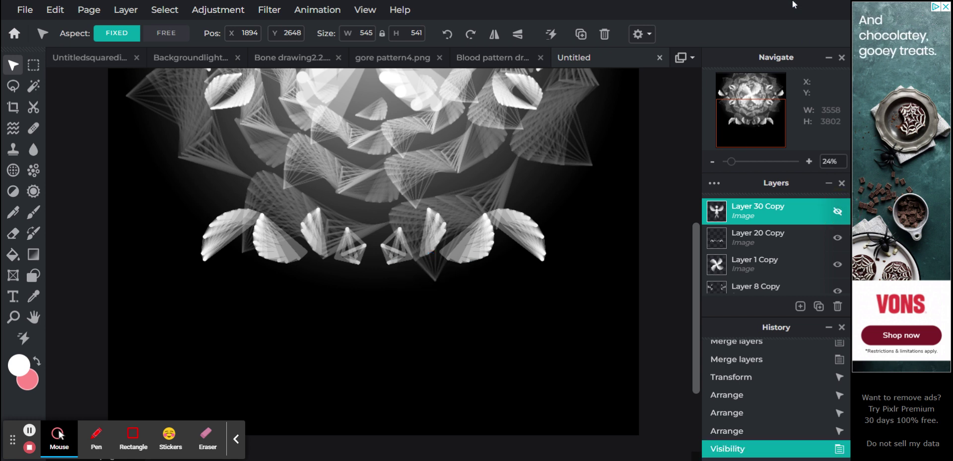